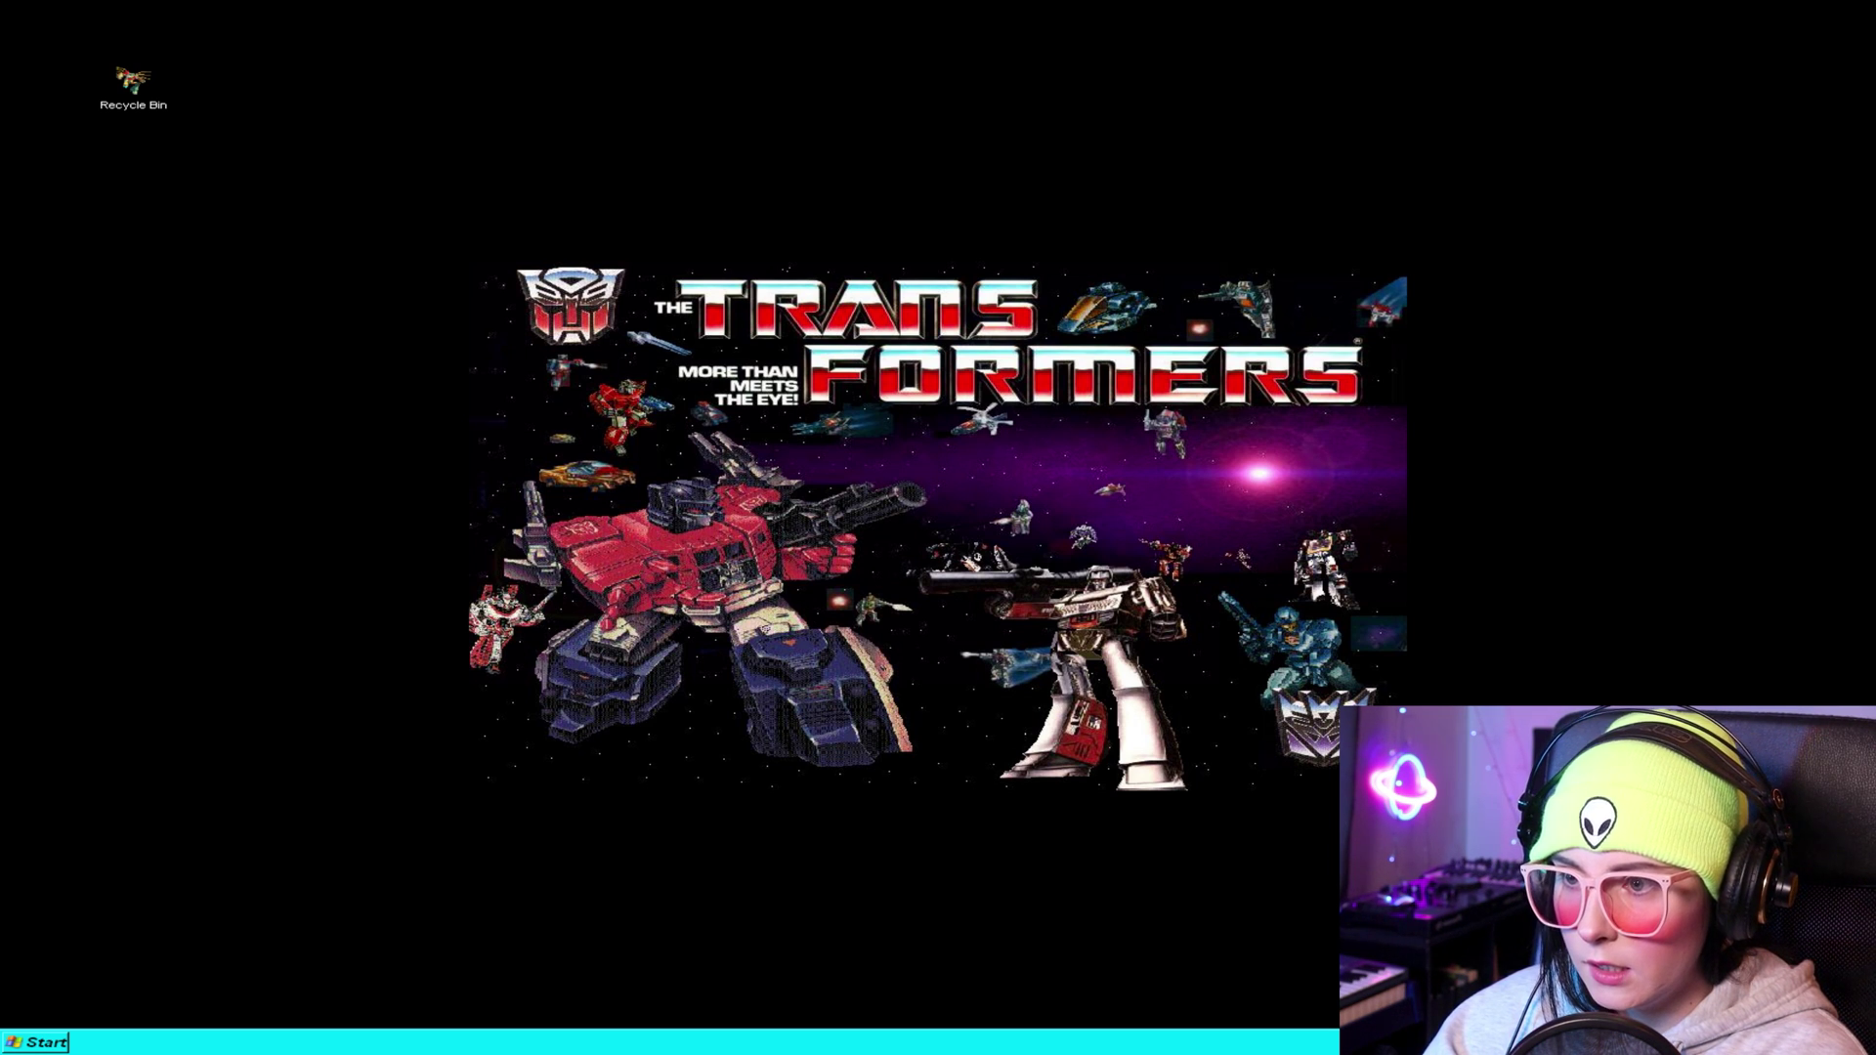
Bring up the Turn off computer dialog from the Start menu
click(39, 1041)
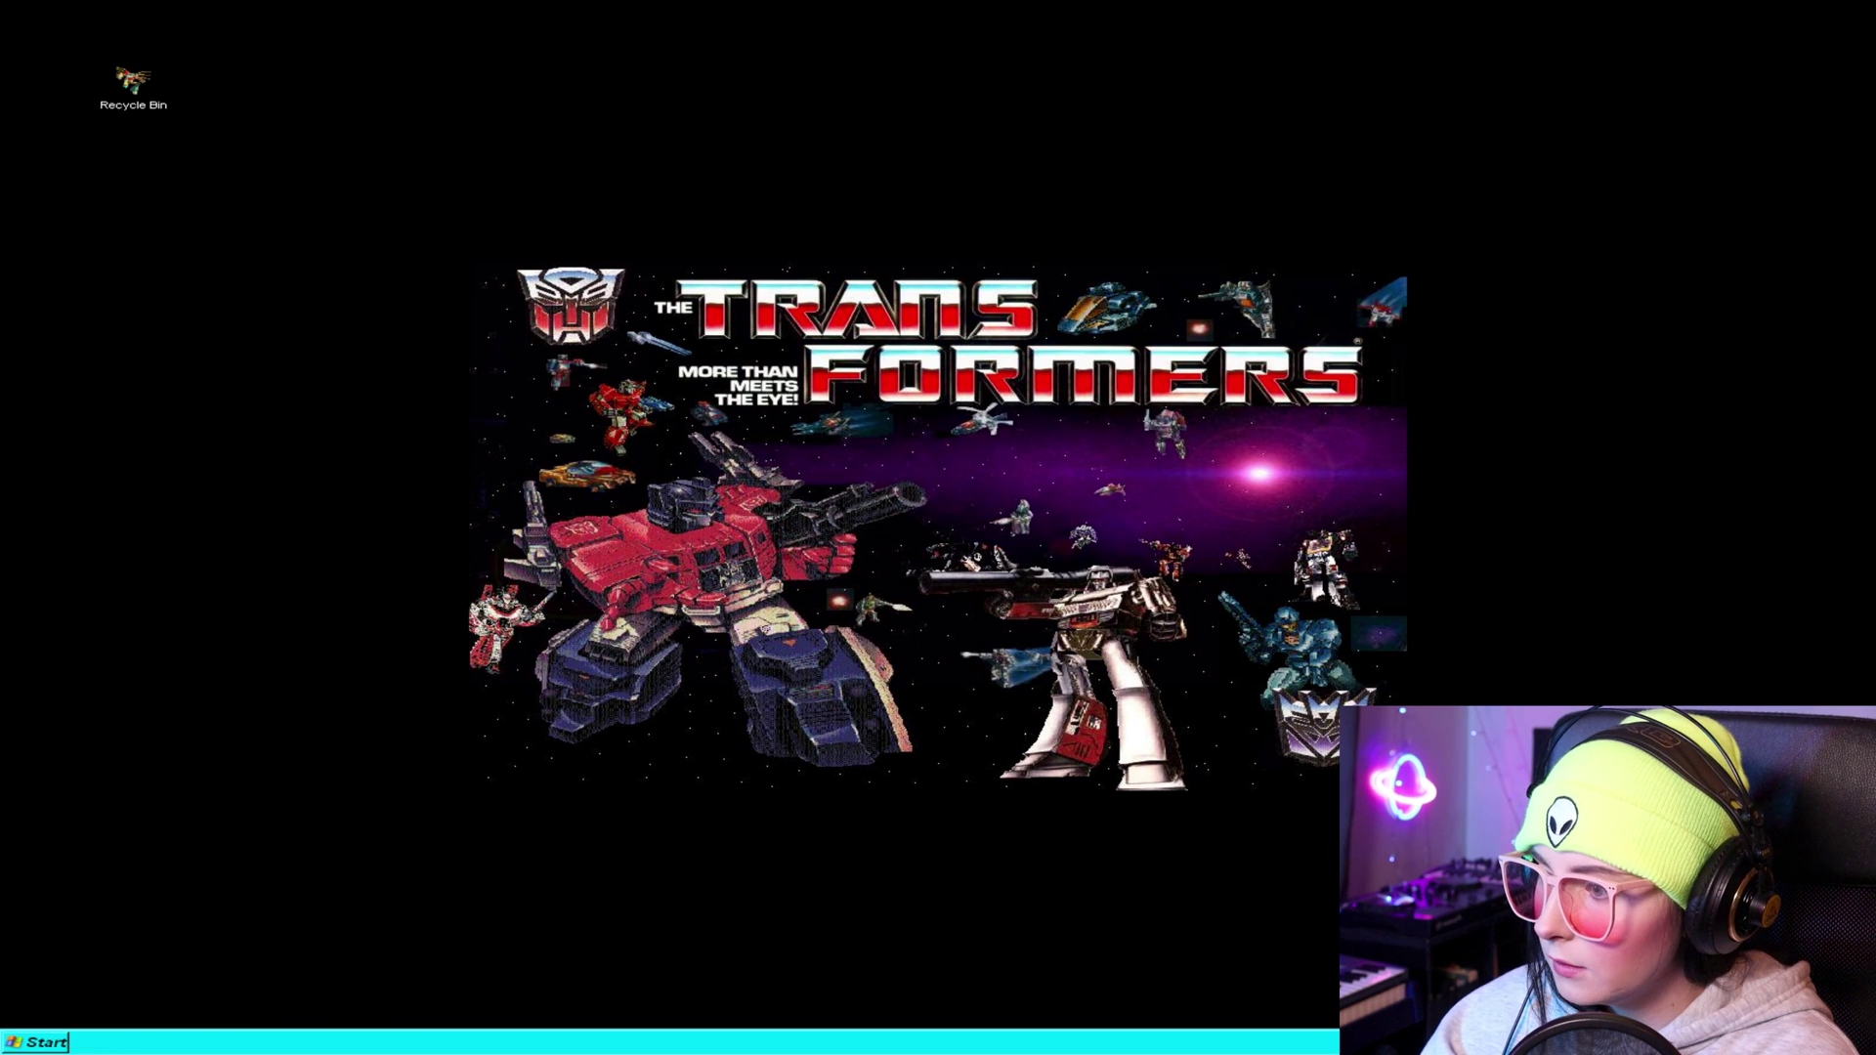
click(371, 1017)
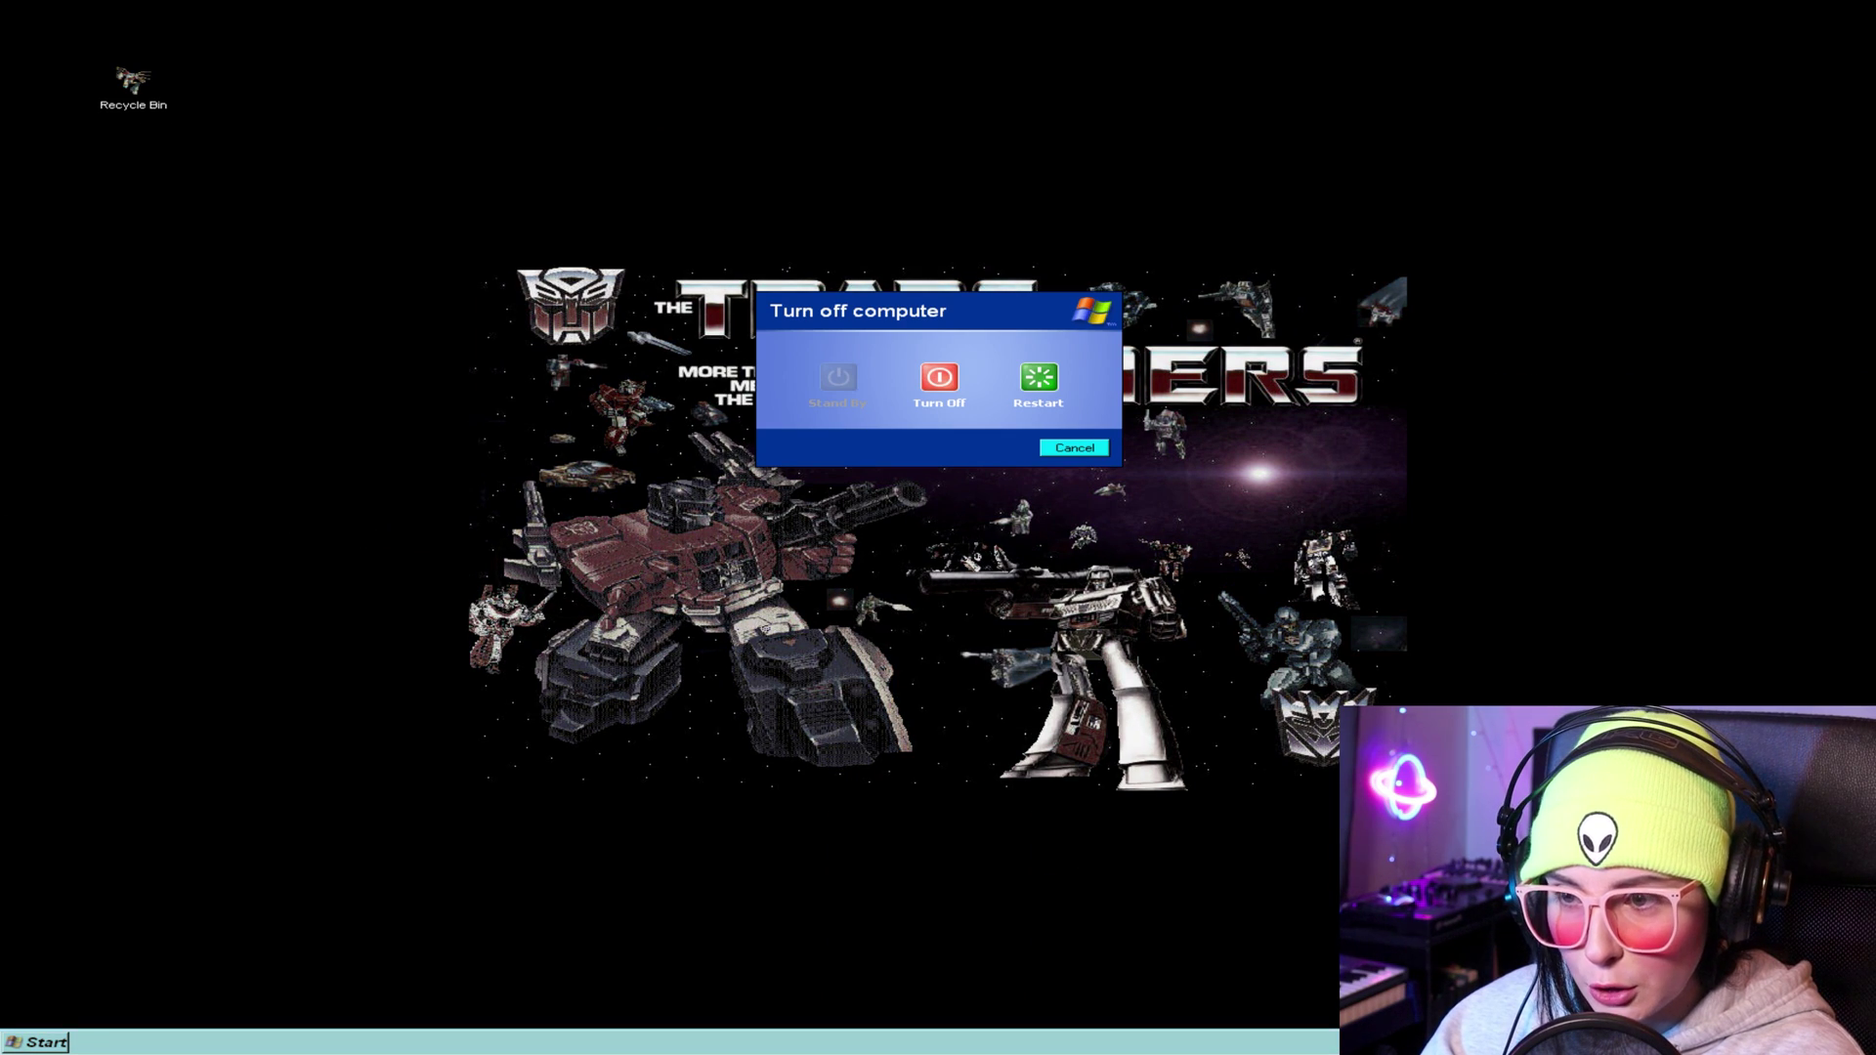
Choose Restart in the Turn off computer dialog
click(1039, 377)
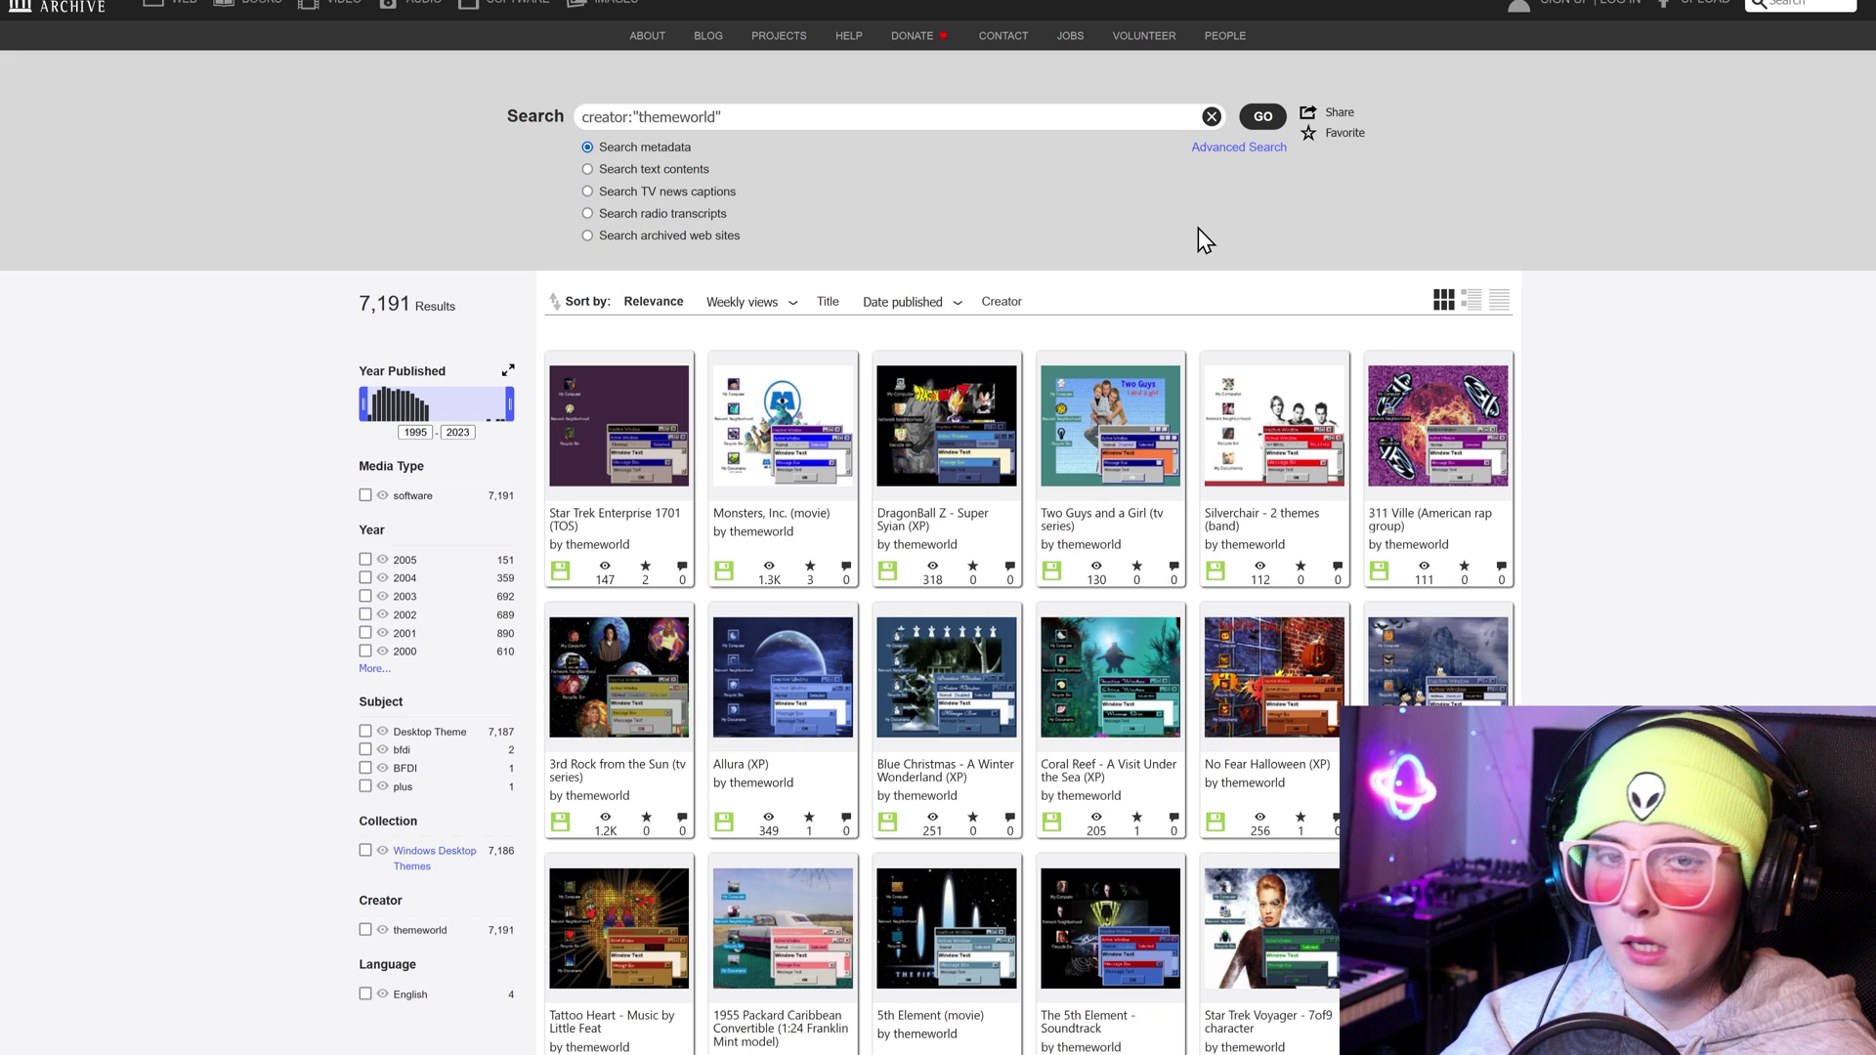
Scroll the themeworld results and open the Penguin Halloween theme page
scroll(1198, 227, down, 1)
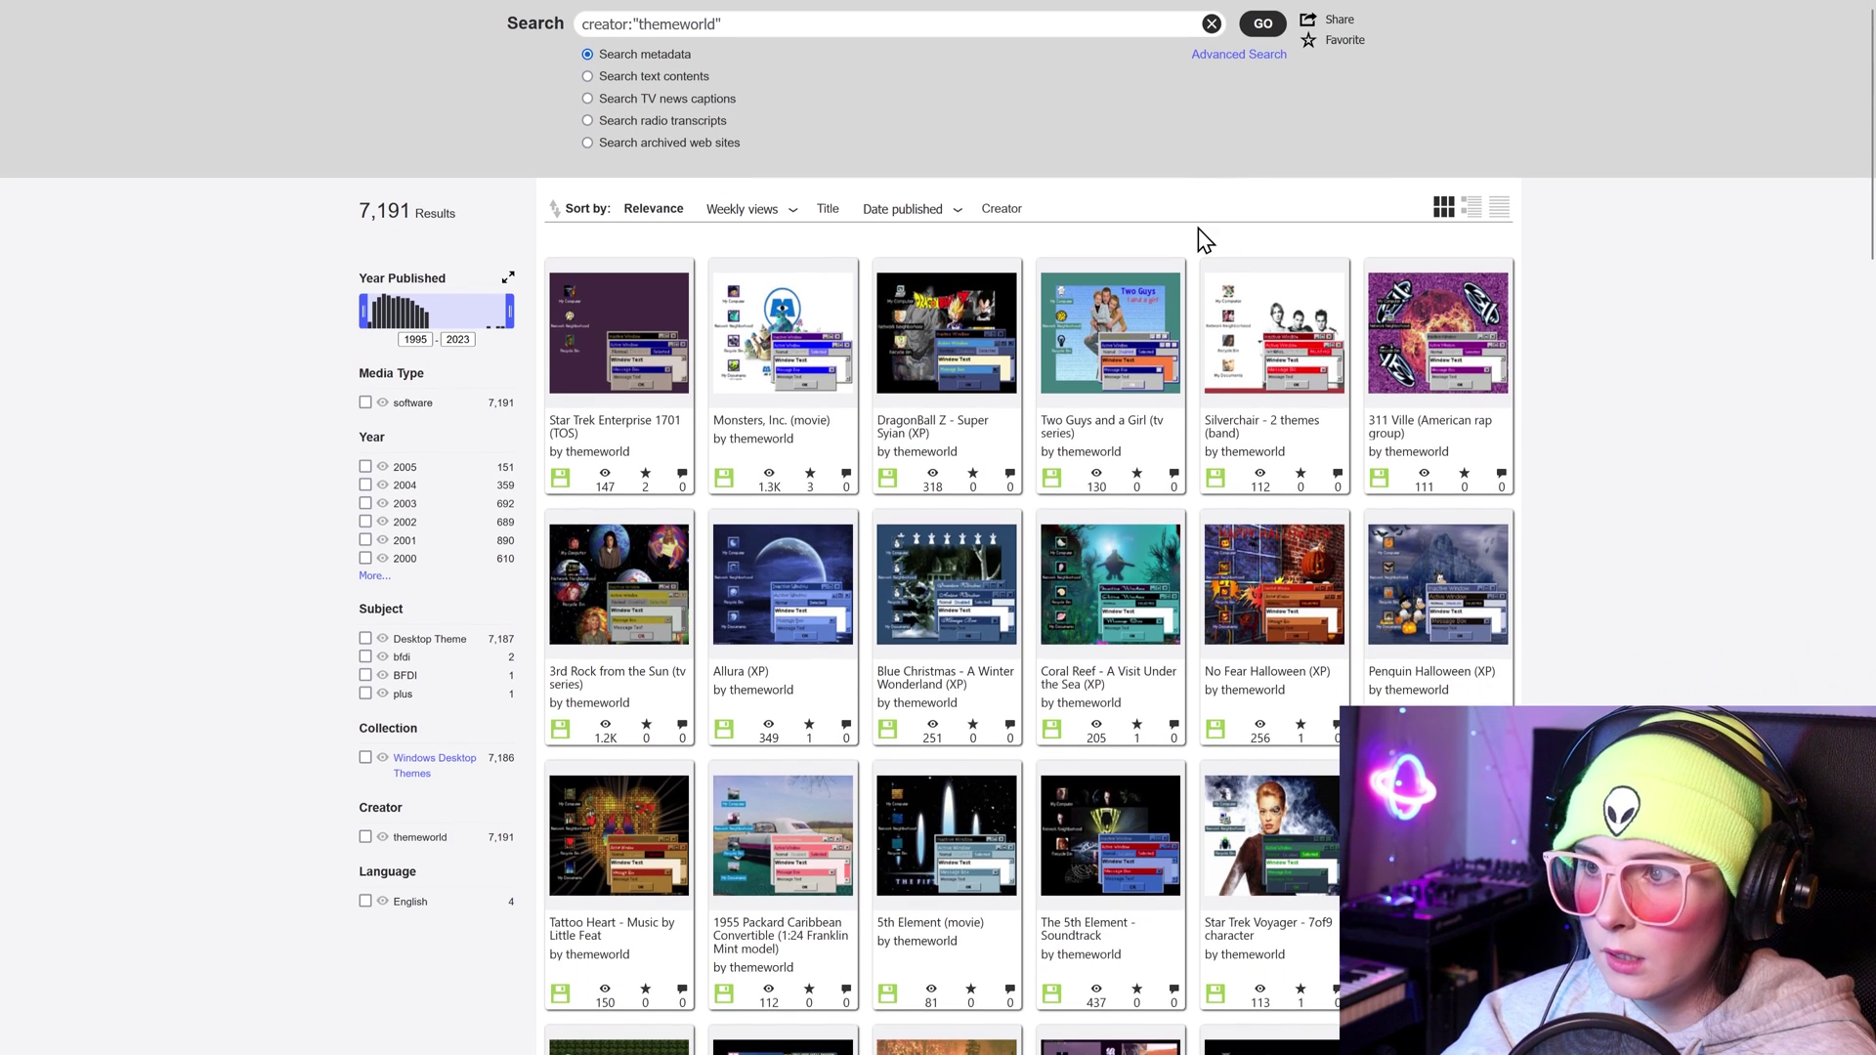
scroll(1198, 227, down, 1)
scroll(1198, 227, down, 1)
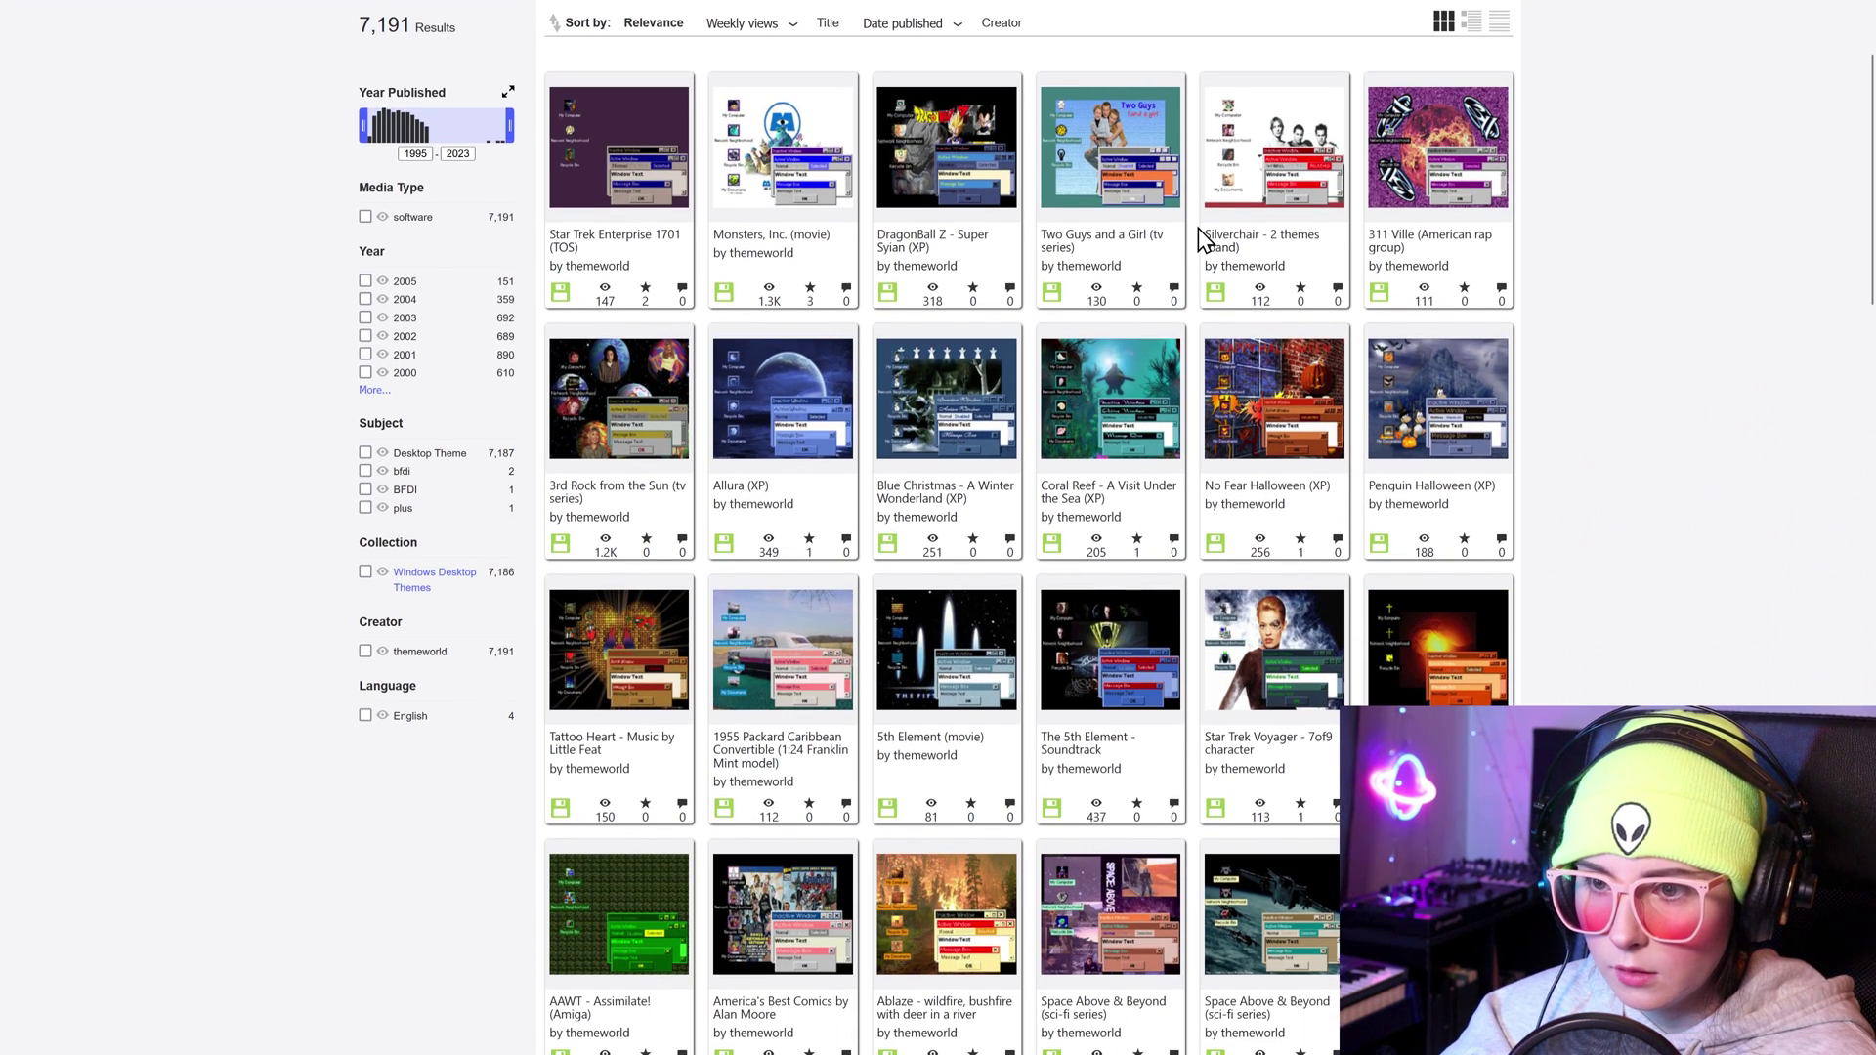
click(1415, 388)
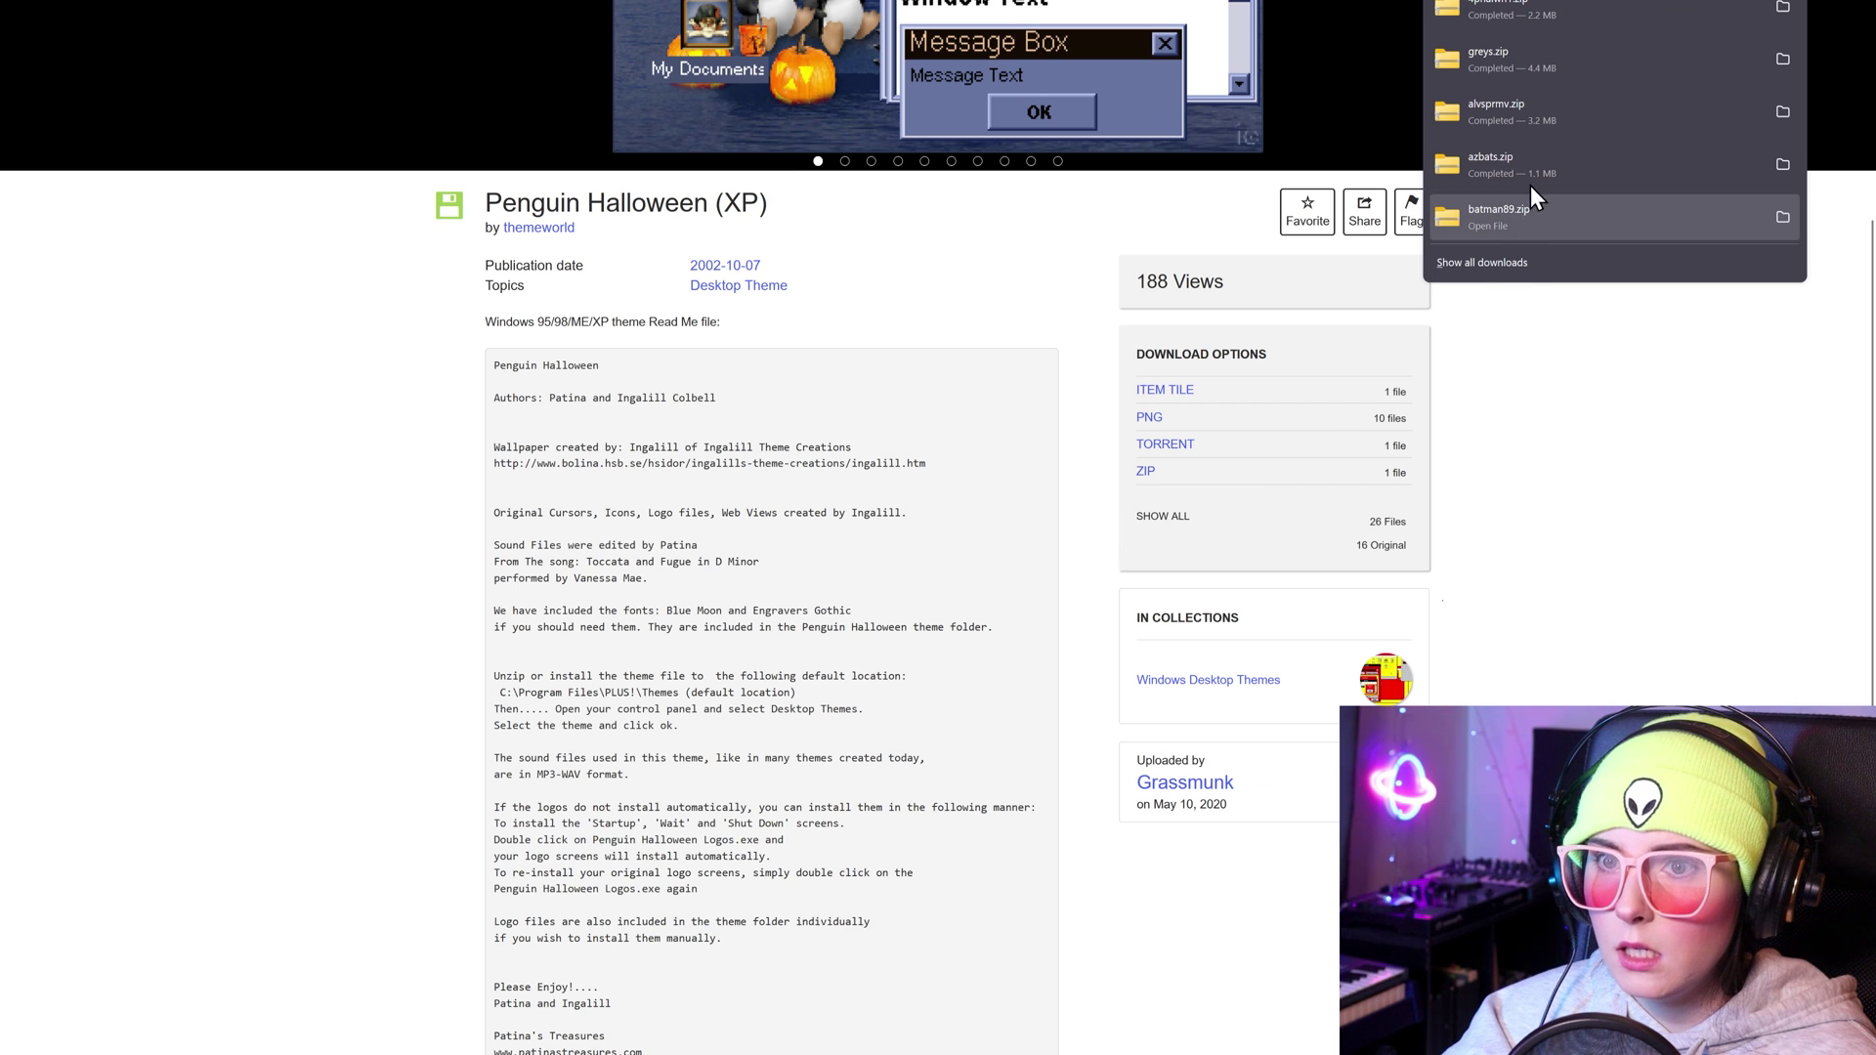
click(1583, 431)
Scroll further through the desktop theme results
scroll(1583, 435, up, 5)
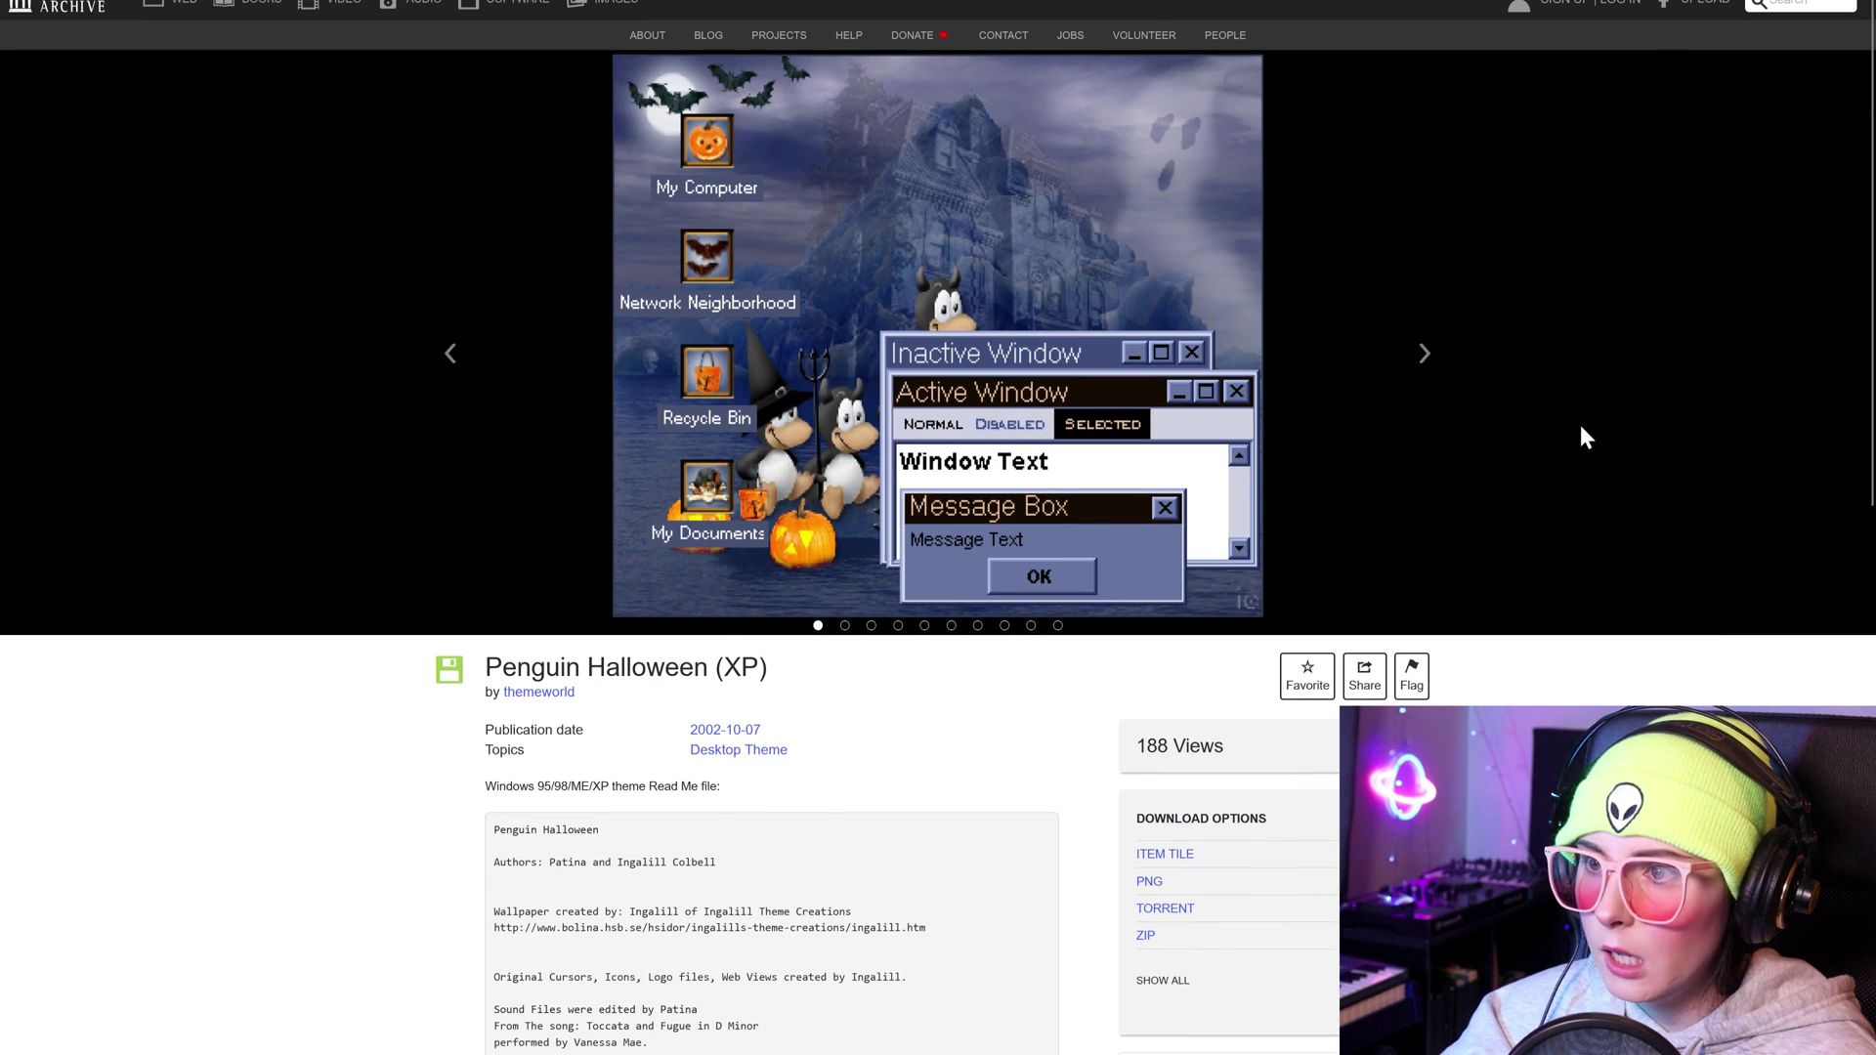
scroll(1581, 426, down, 15)
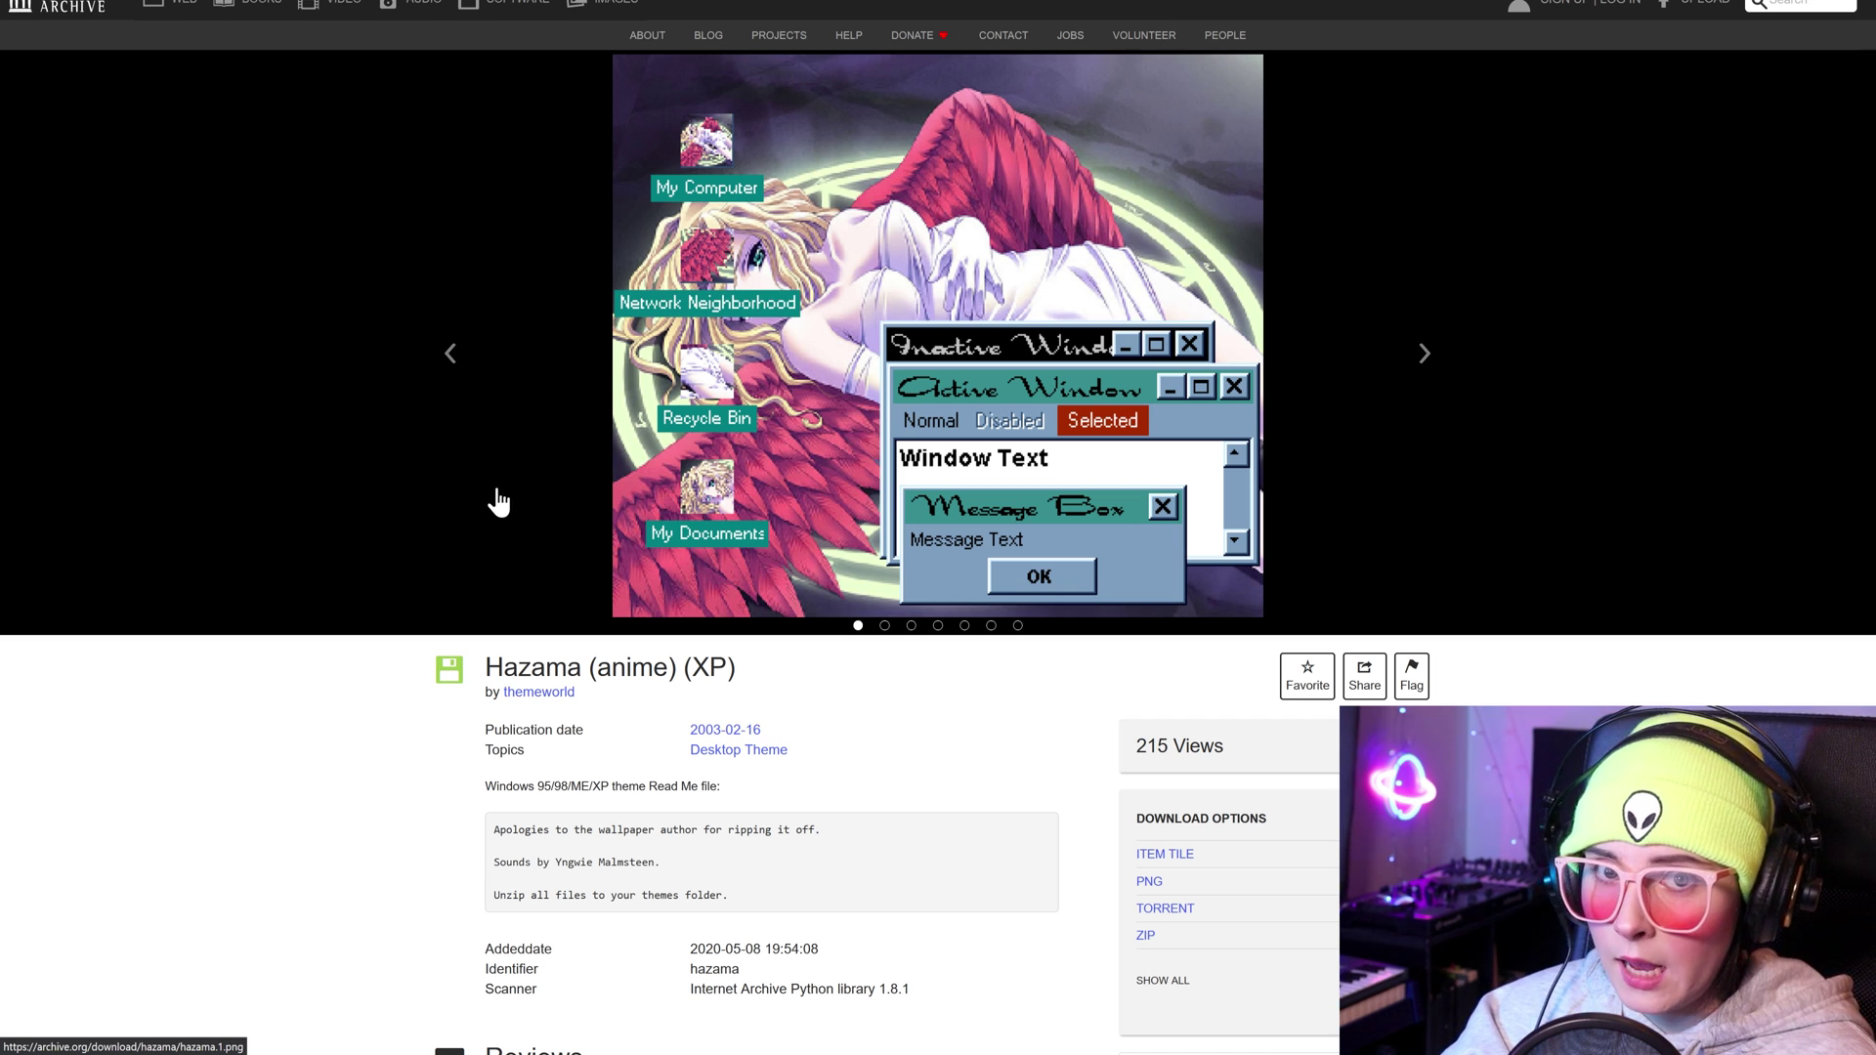
scroll(319, 590, down, 6)
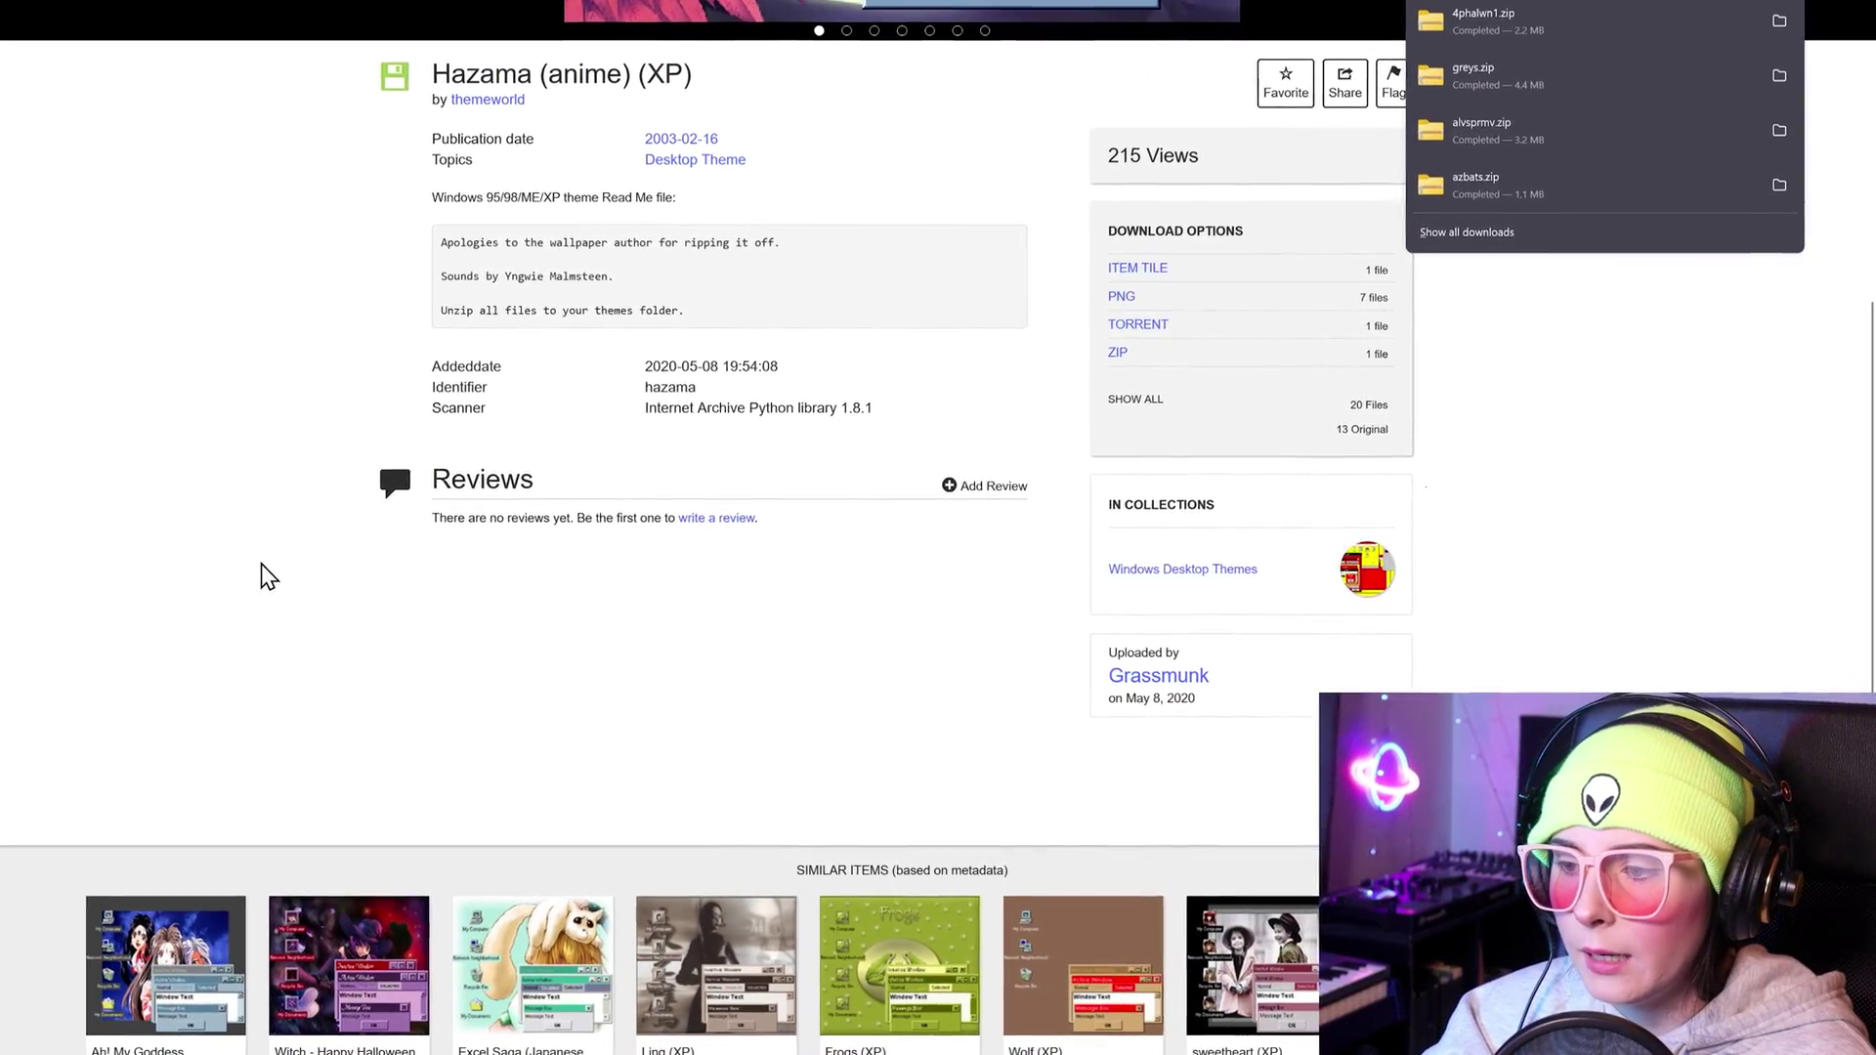
scroll(278, 571, down, 1)
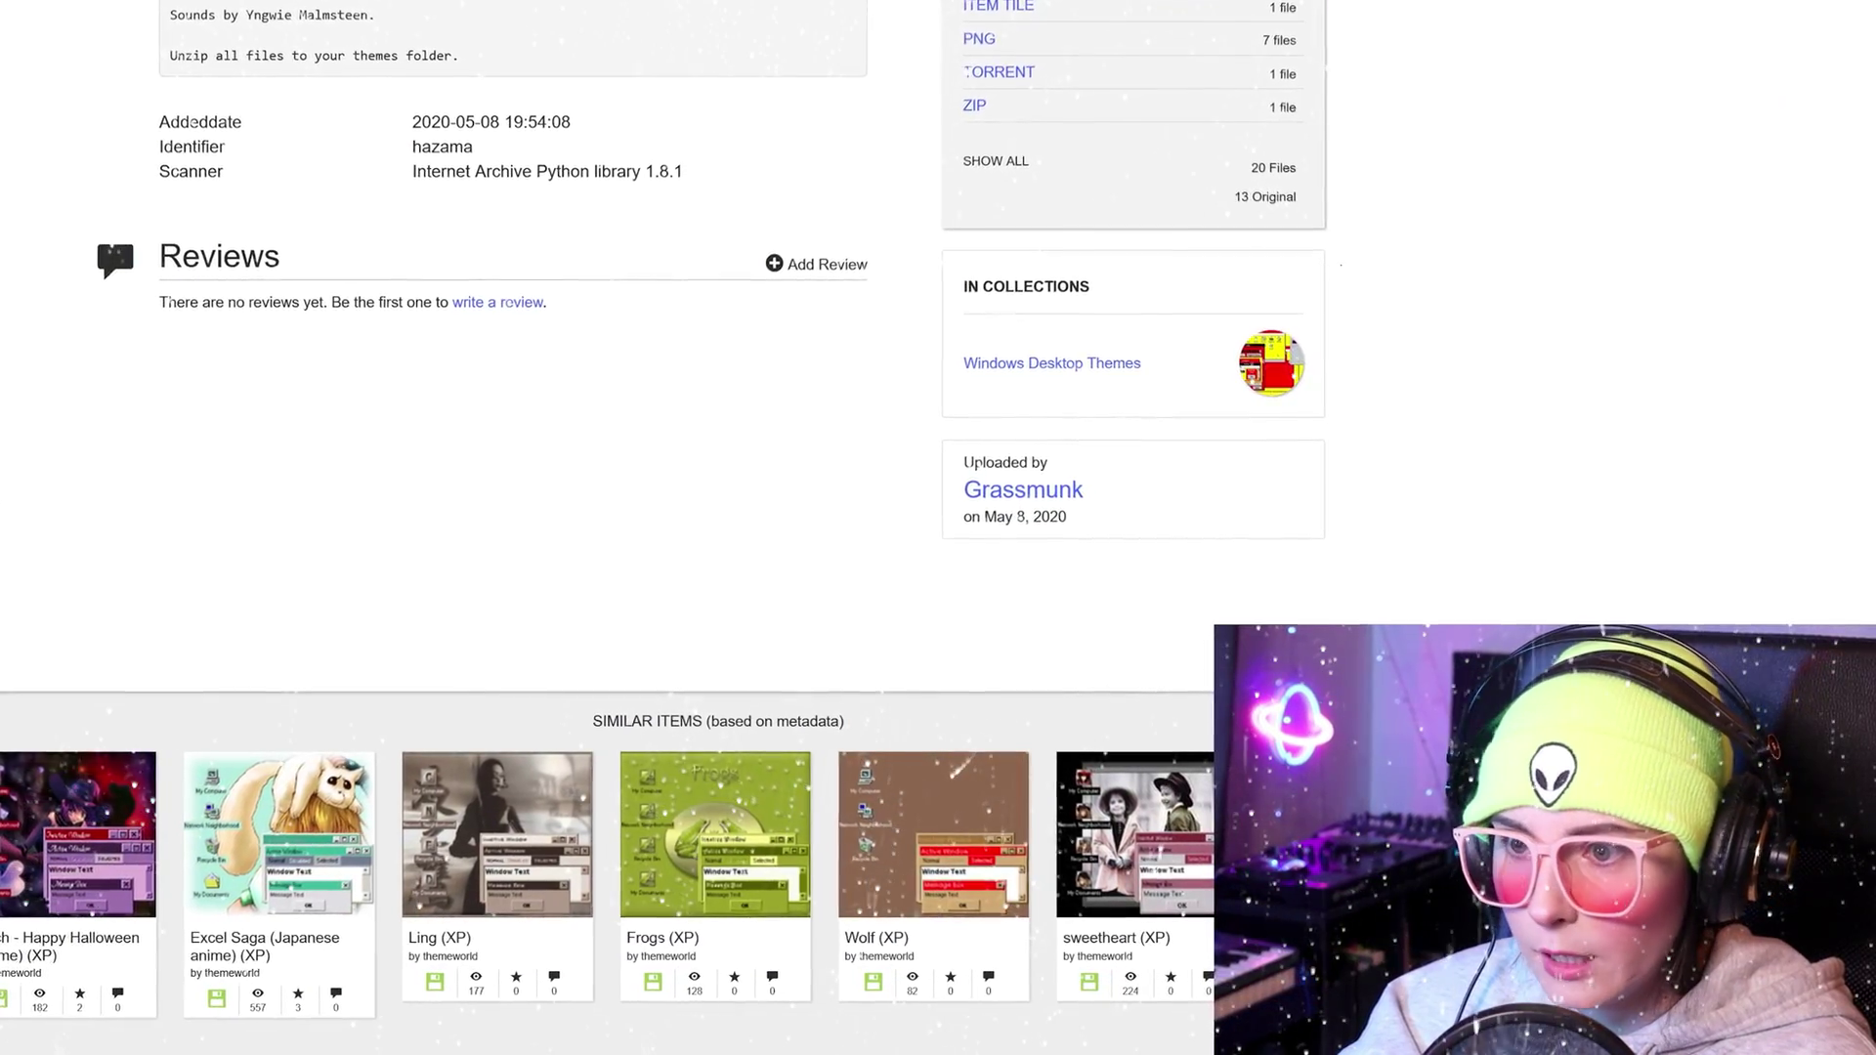
scroll(606, 489, down, 1)
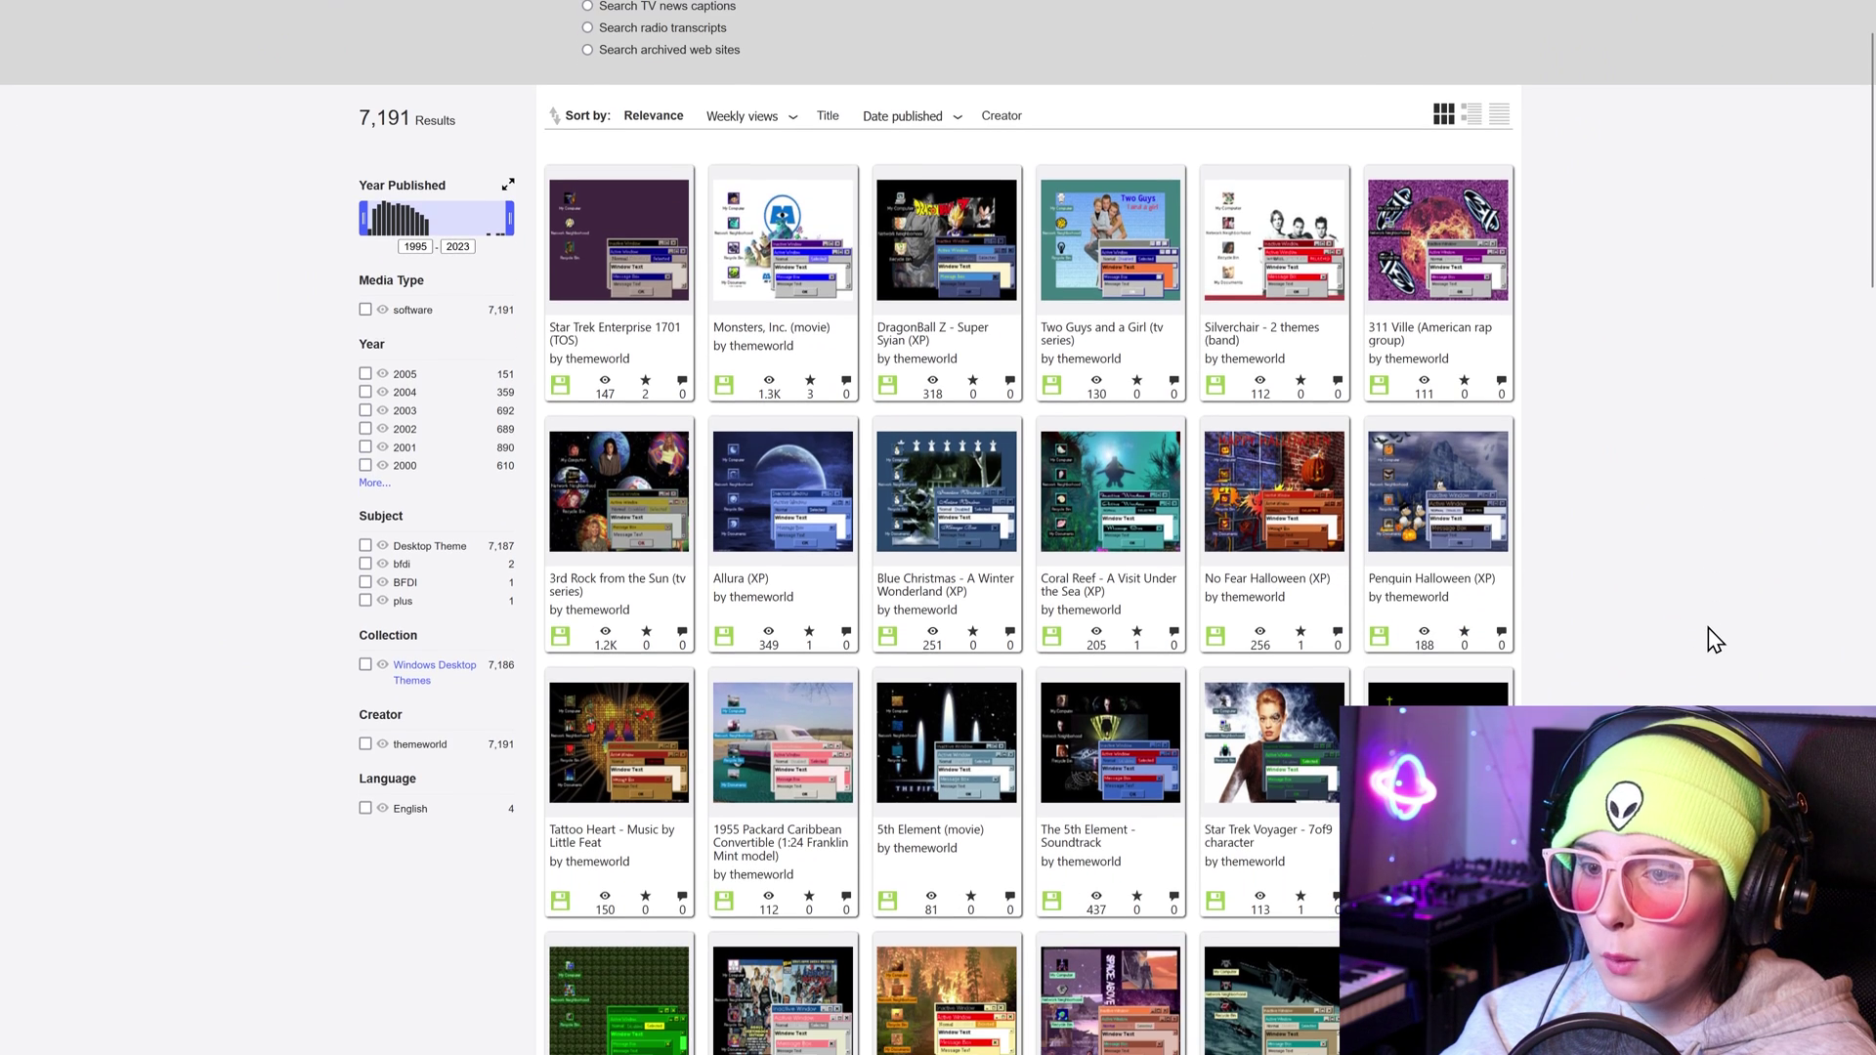
scroll(1709, 628, down, 4)
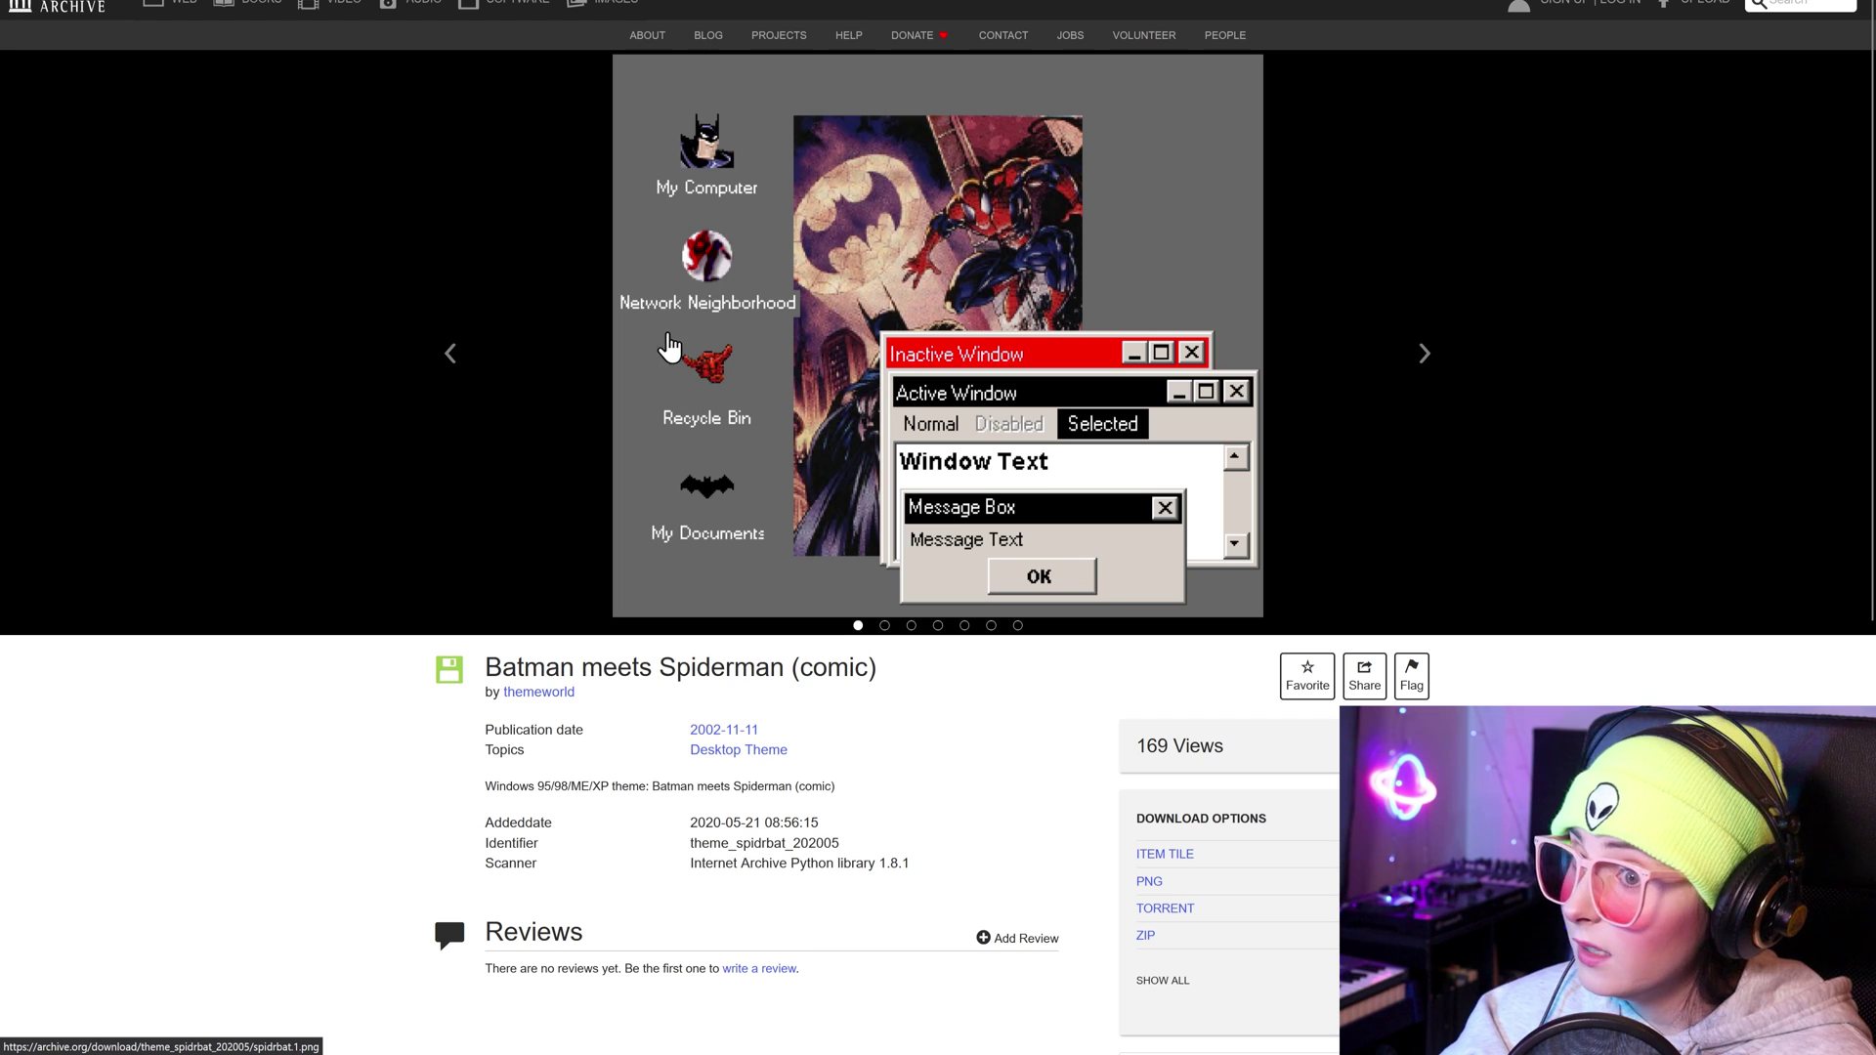
Download the Batman meets Spiderman theme as a ZIP
click(1173, 954)
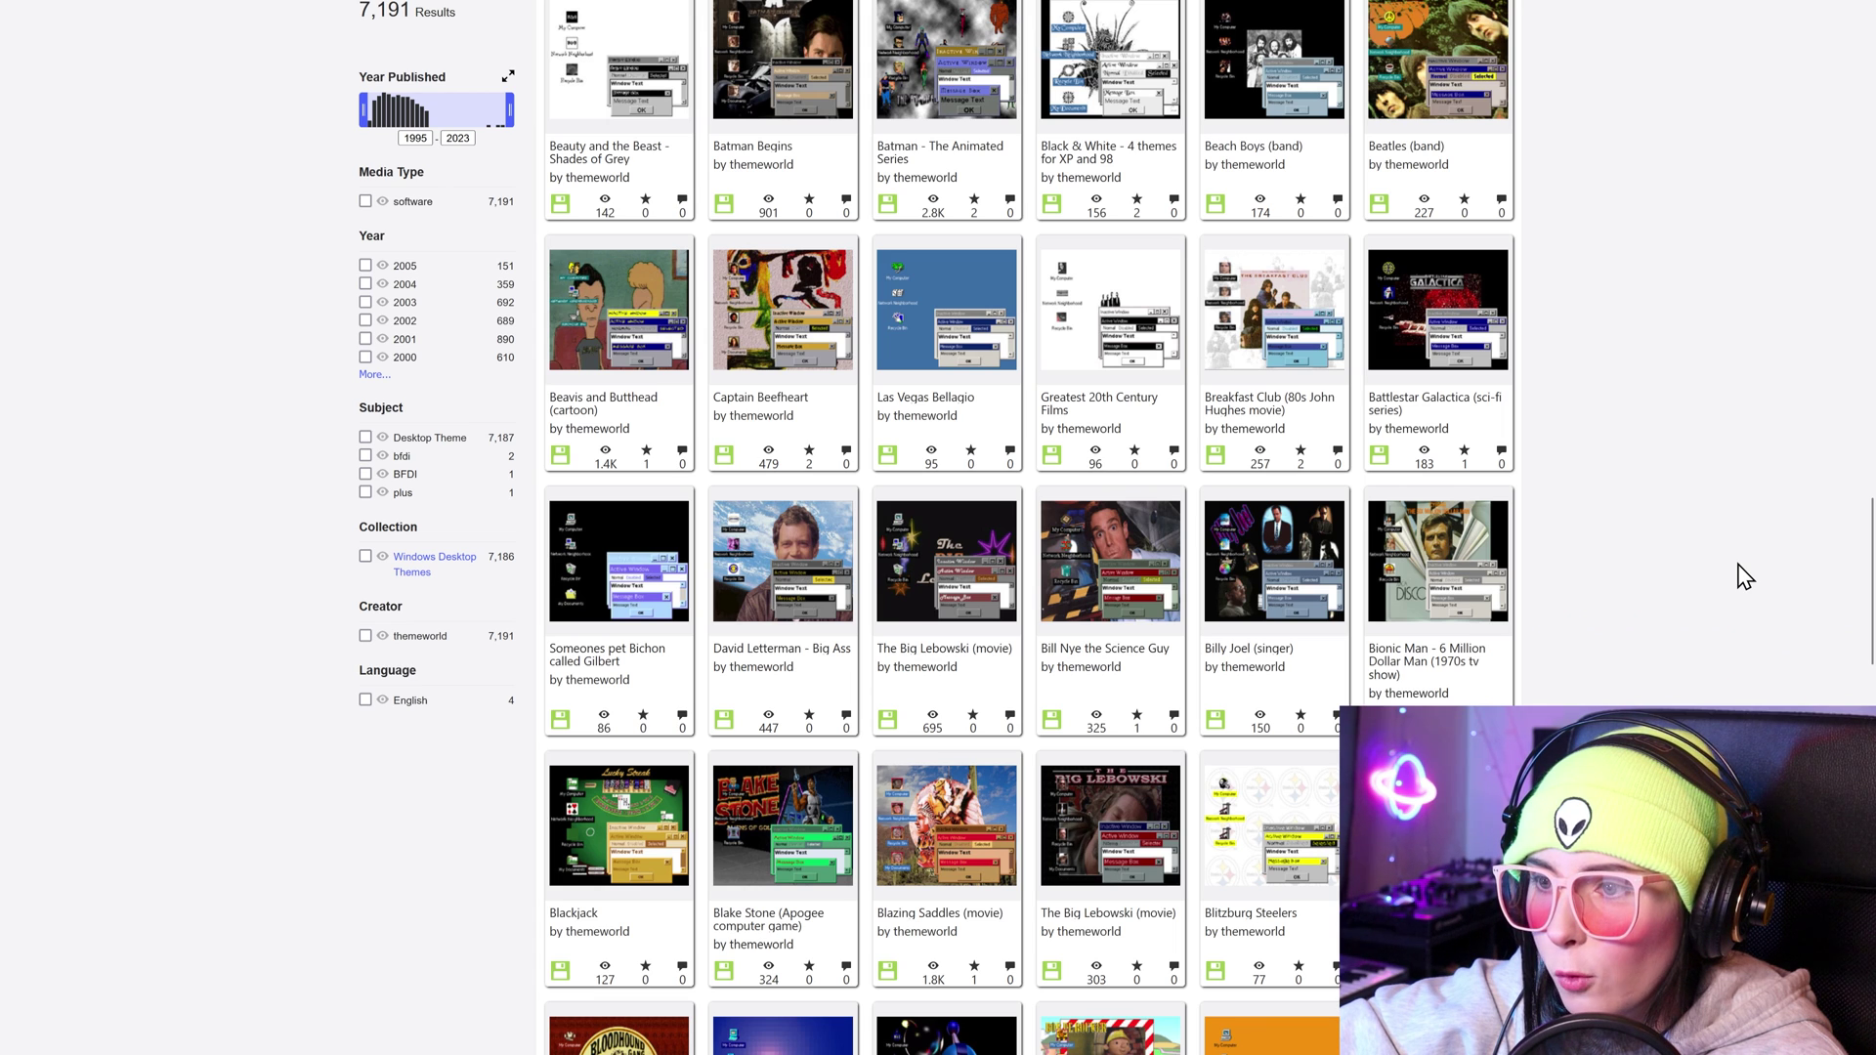
scroll(1745, 577, down, 5)
scroll(1774, 352, down, 1)
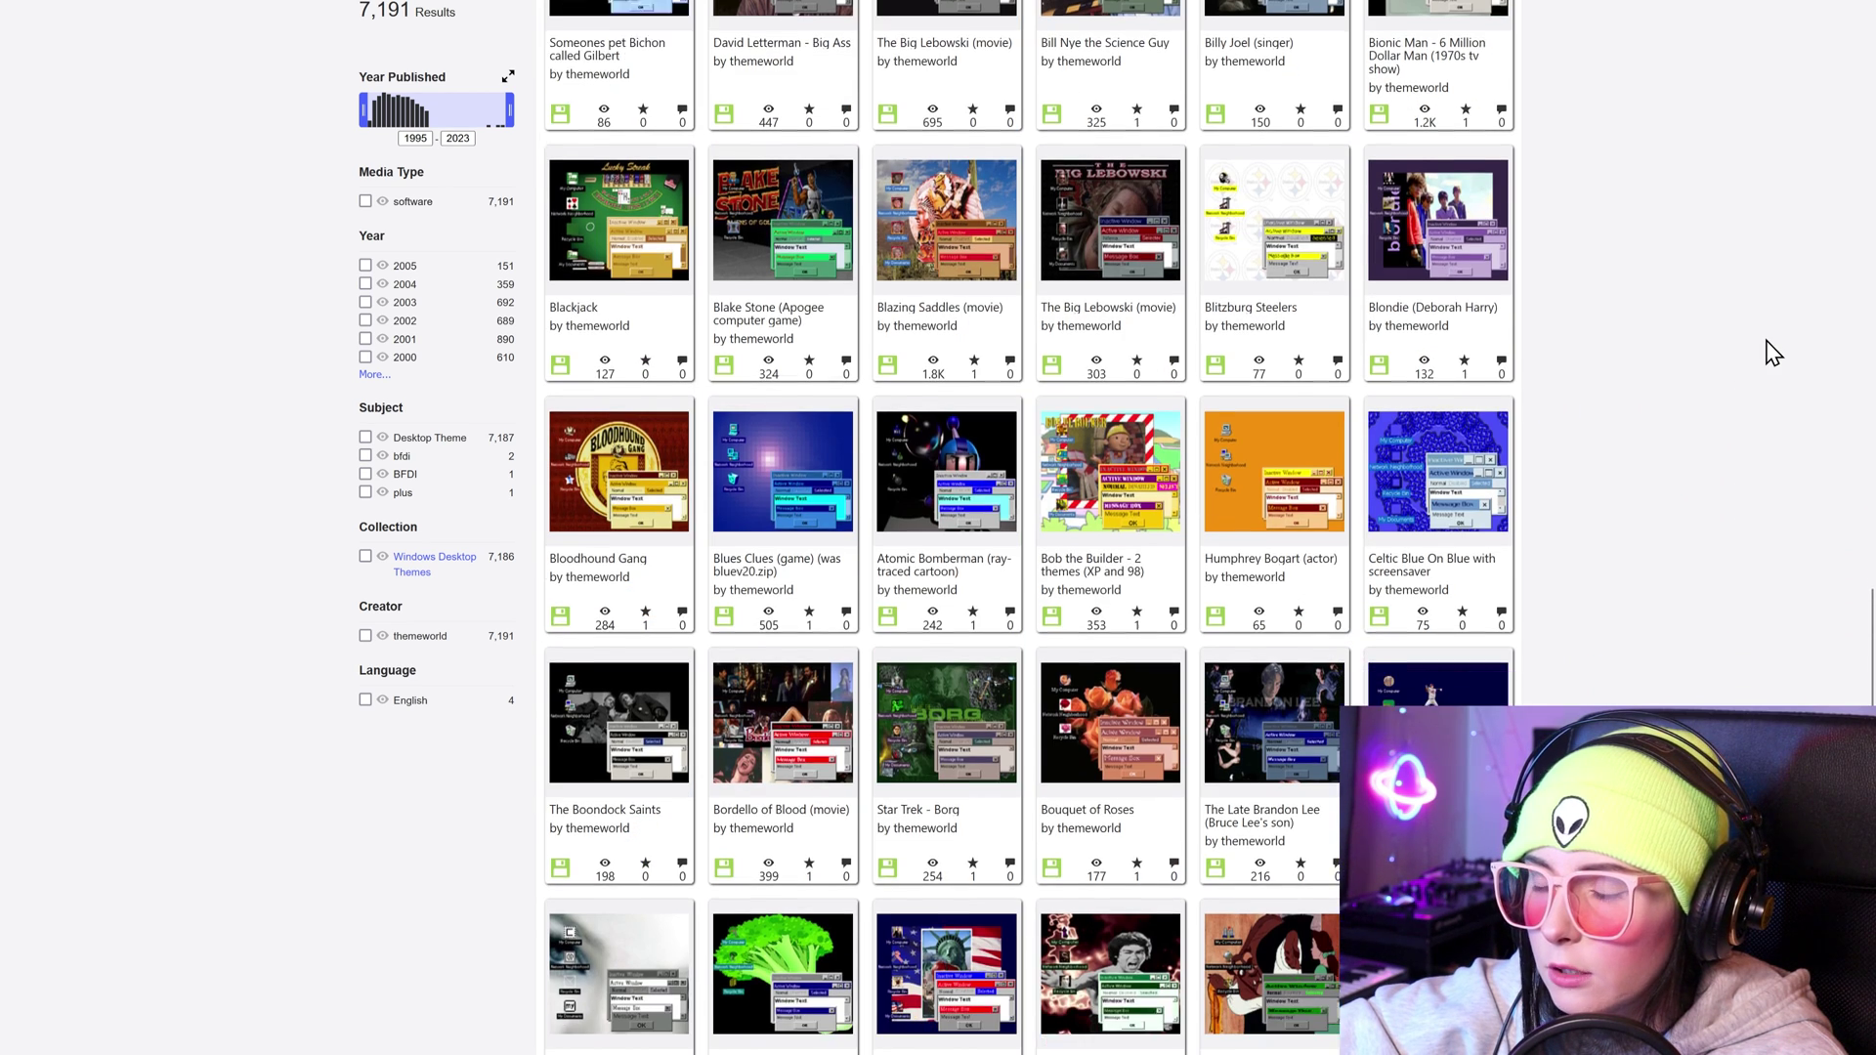
Open the Colored blocks theme page from the results
scroll(1774, 351, down, 1)
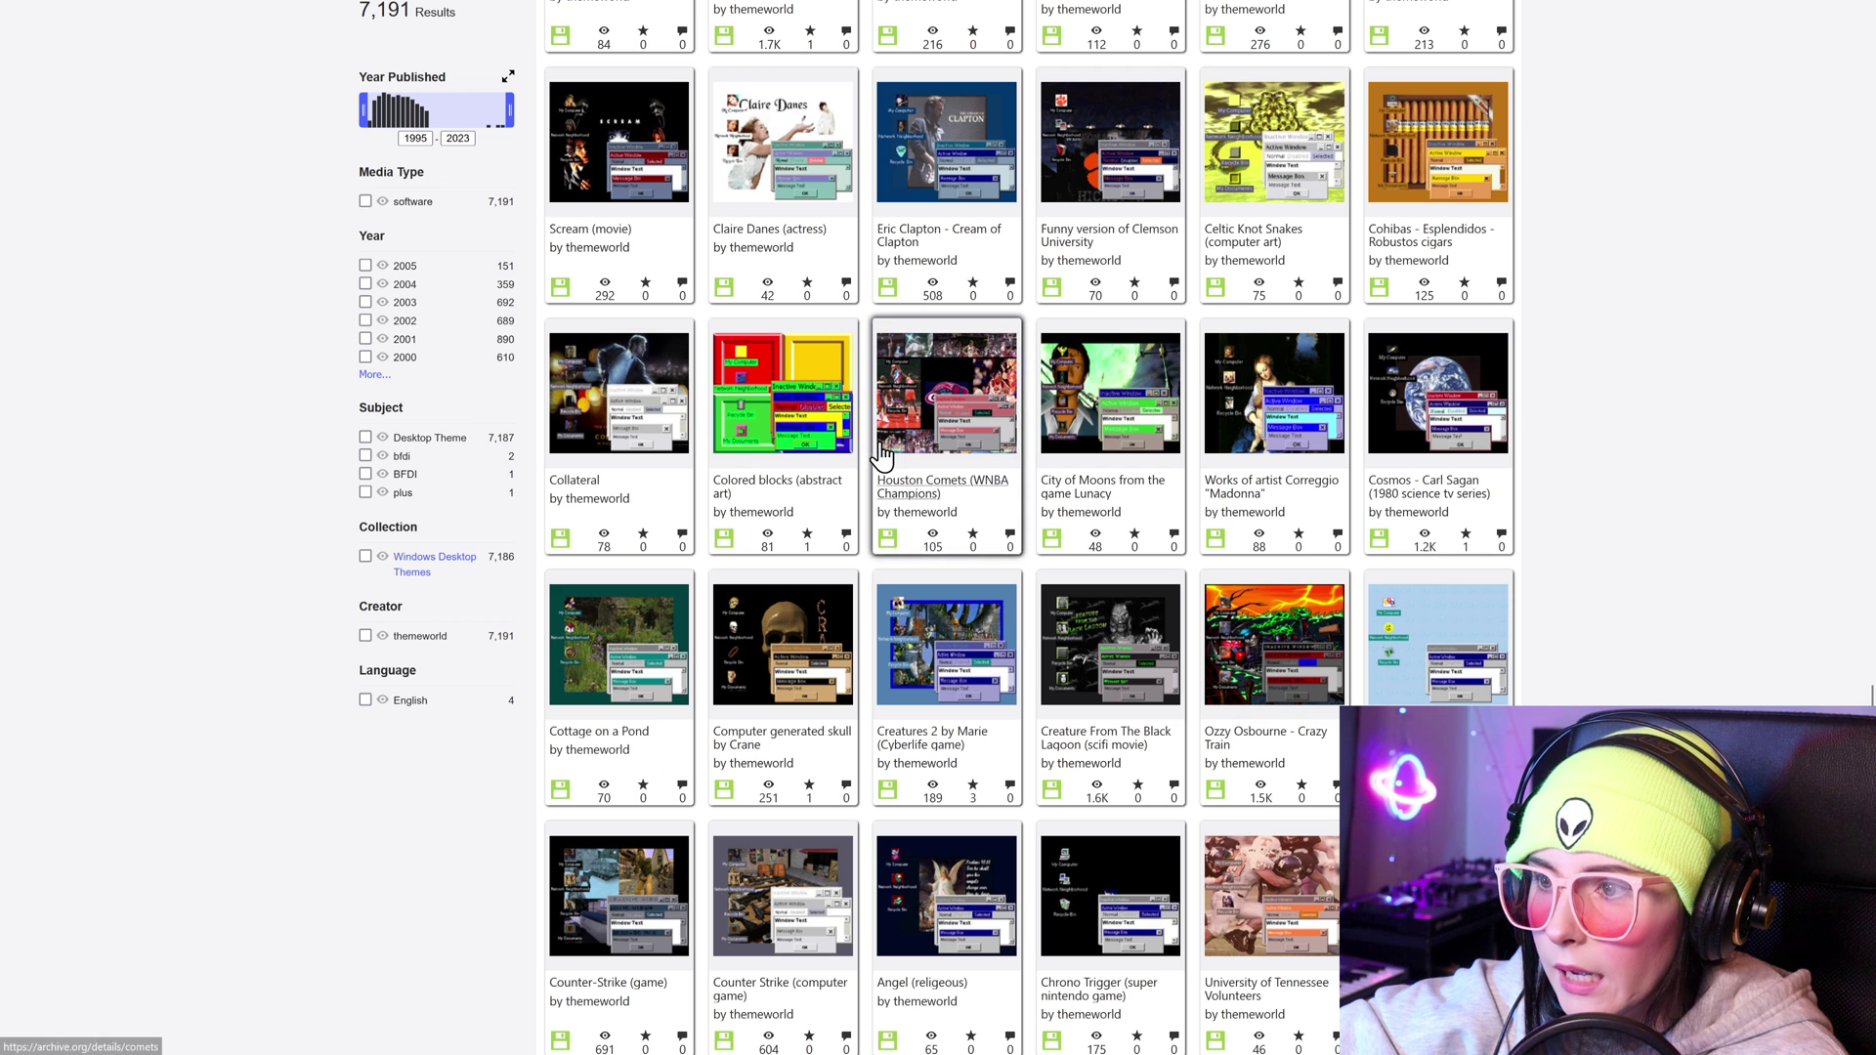
click(796, 430)
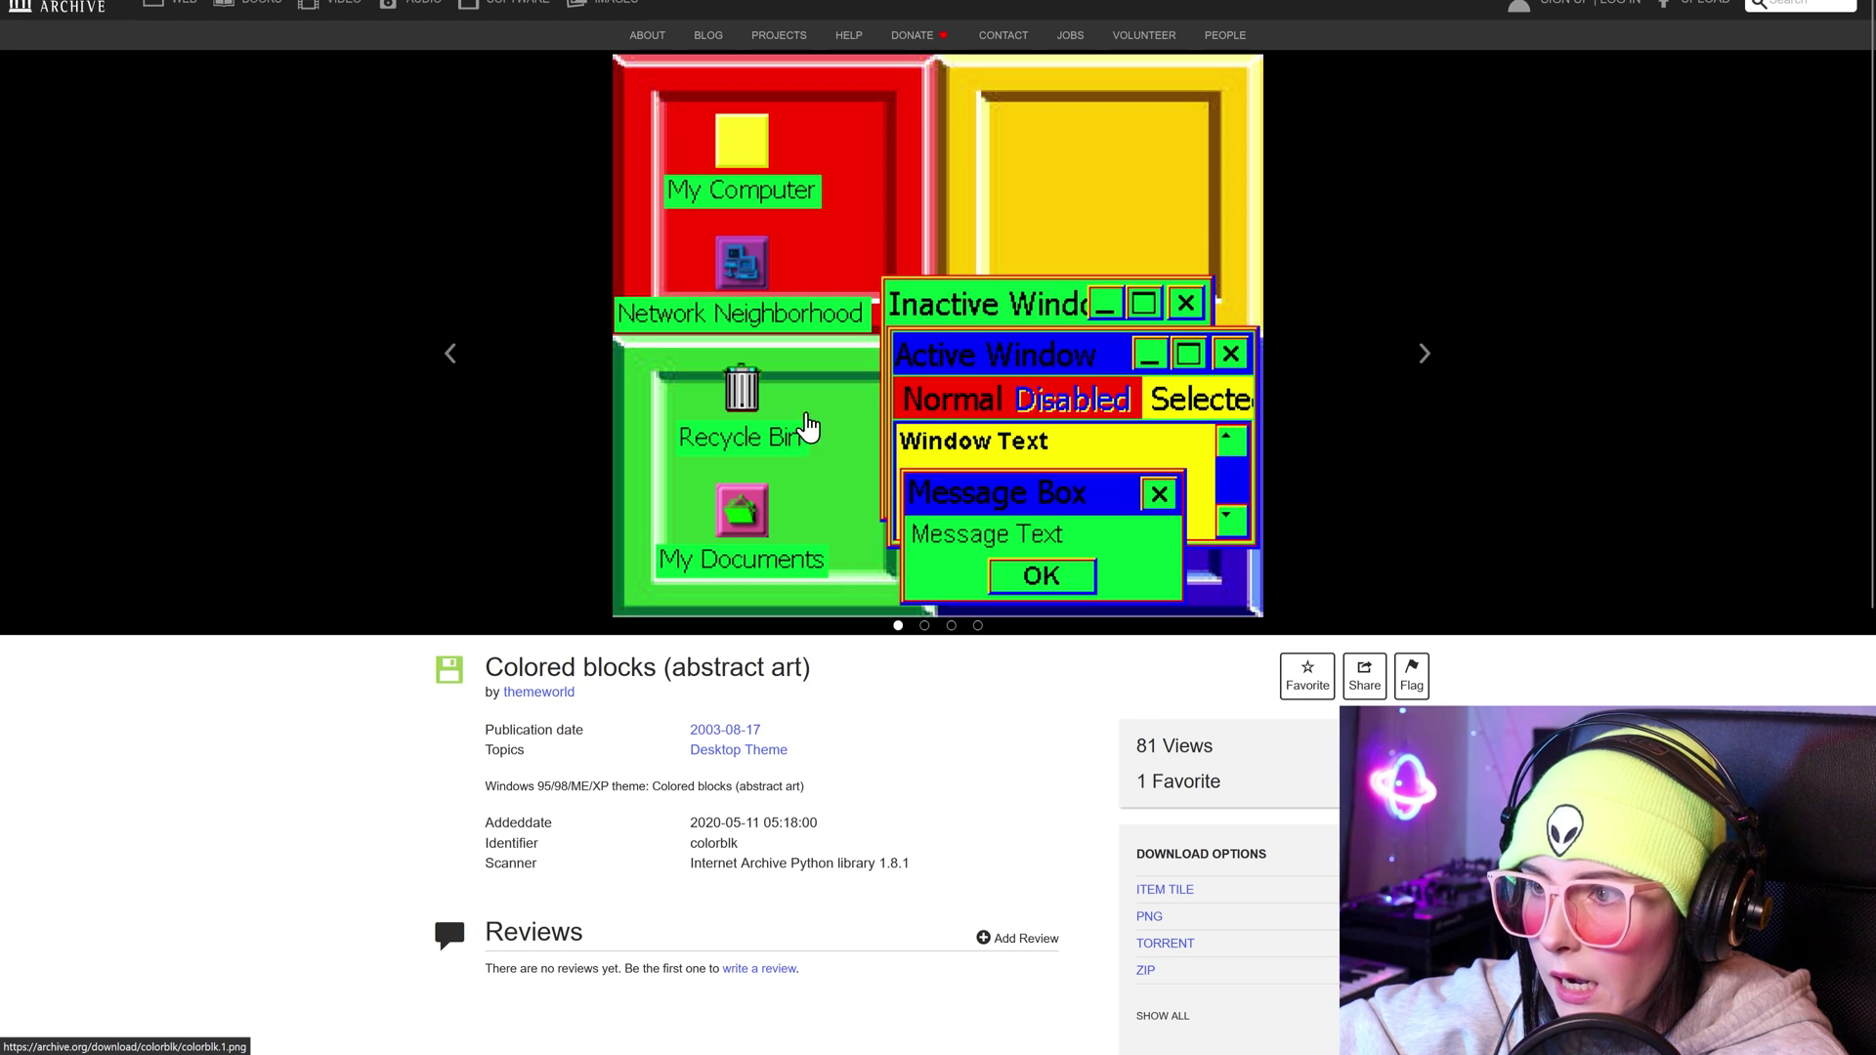
scroll(956, 420, down, 2)
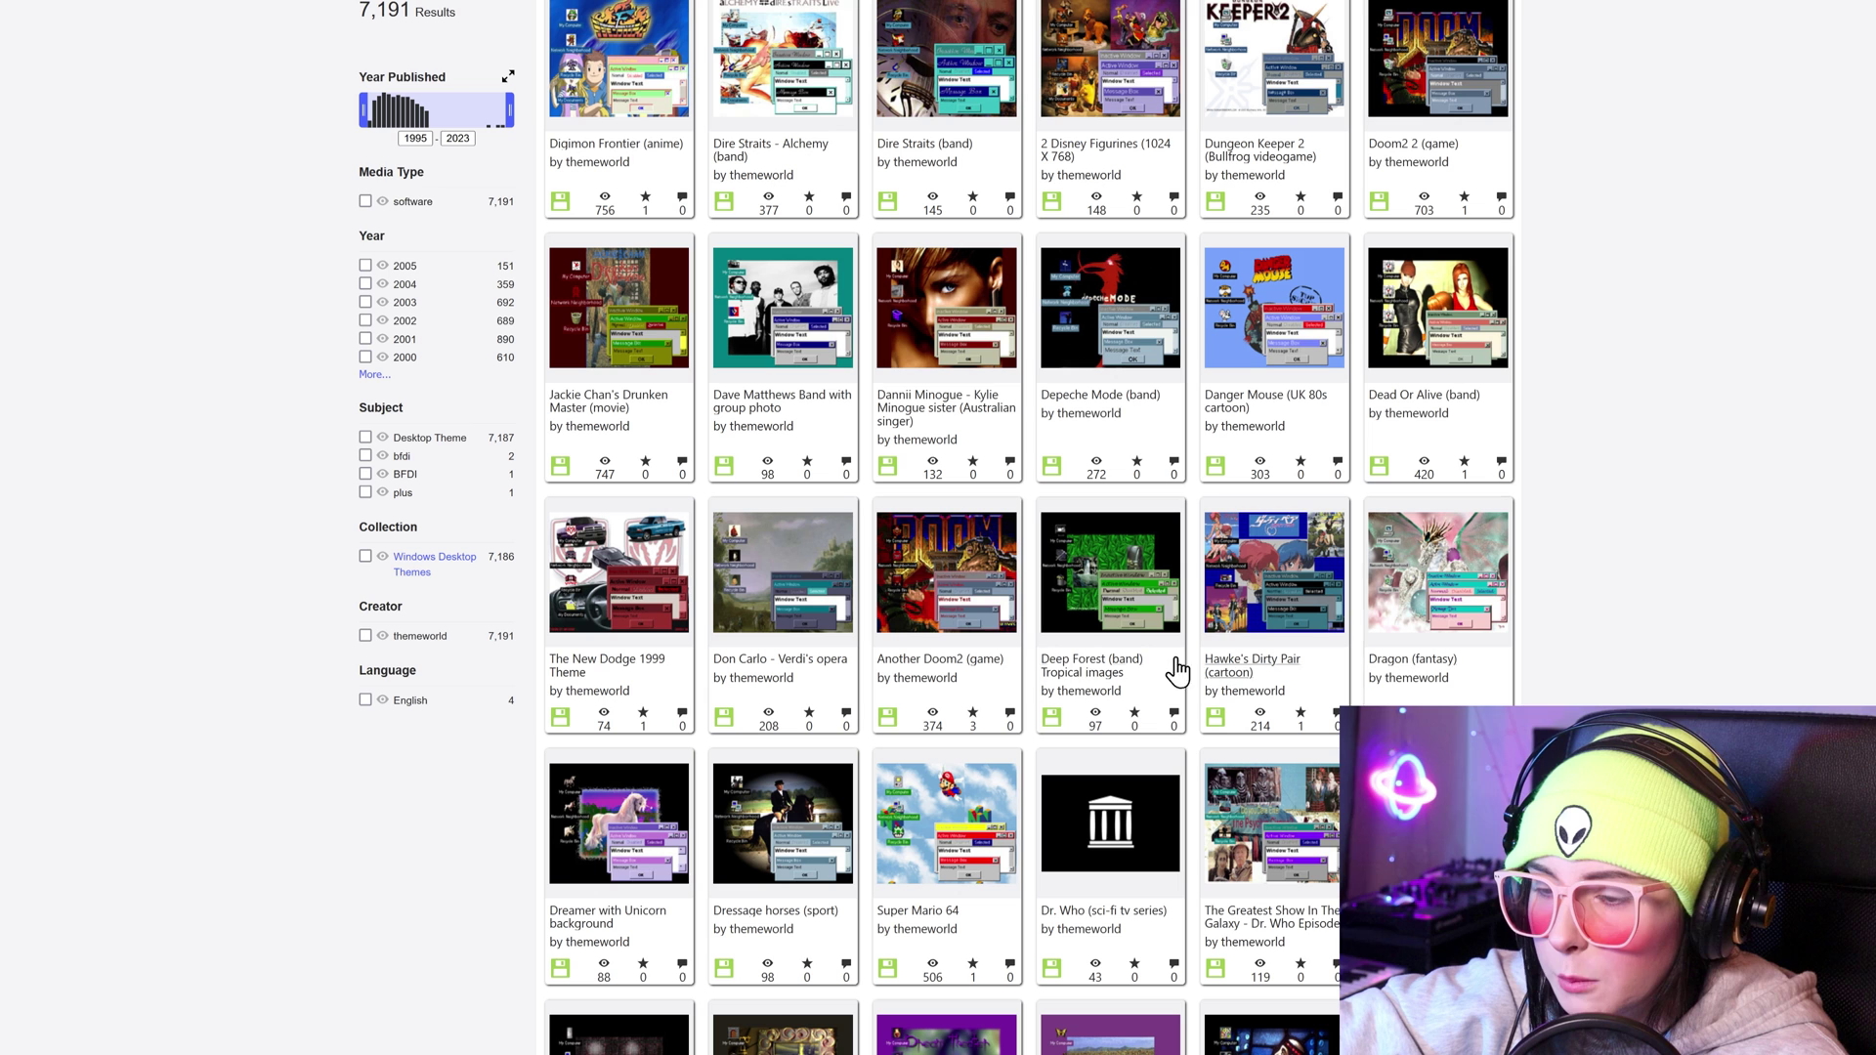
Download the Another Doom2 (game) theme as a ZIP
click(901, 585)
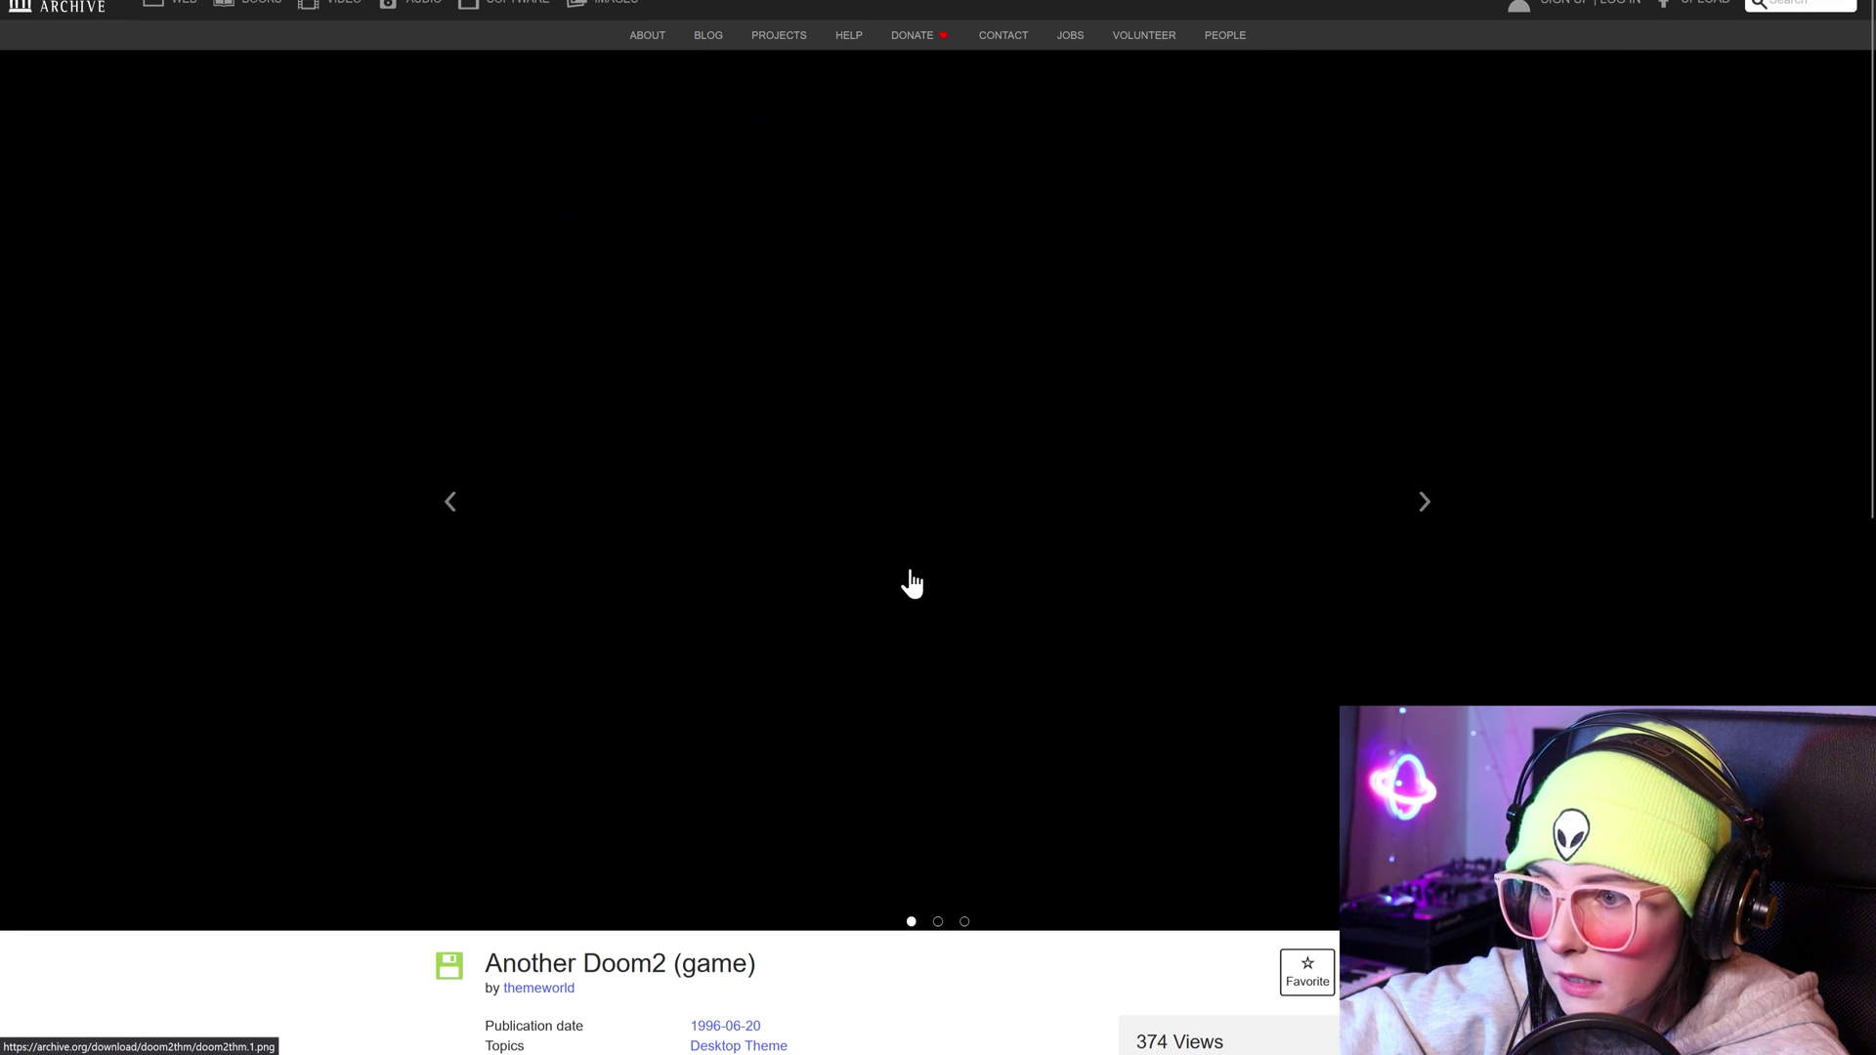
scroll(911, 583, down, 2)
scroll(912, 584, down, 2)
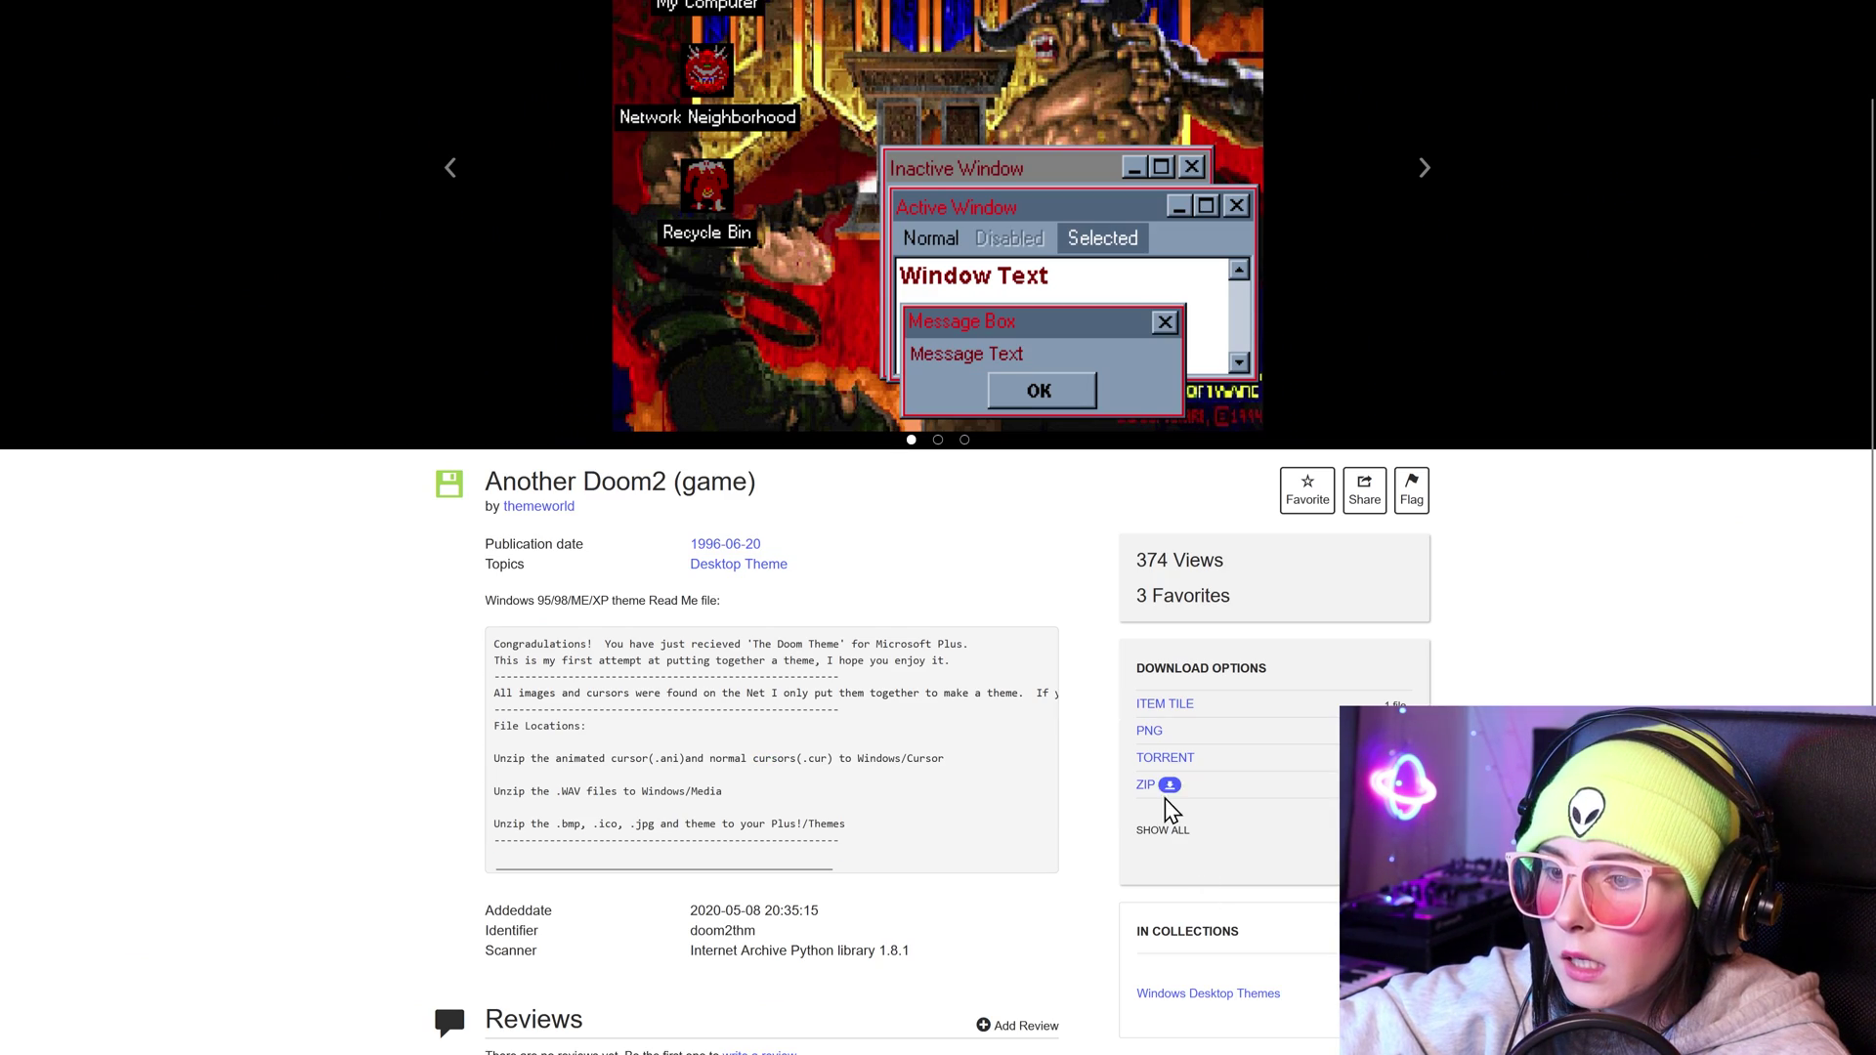
click(1170, 787)
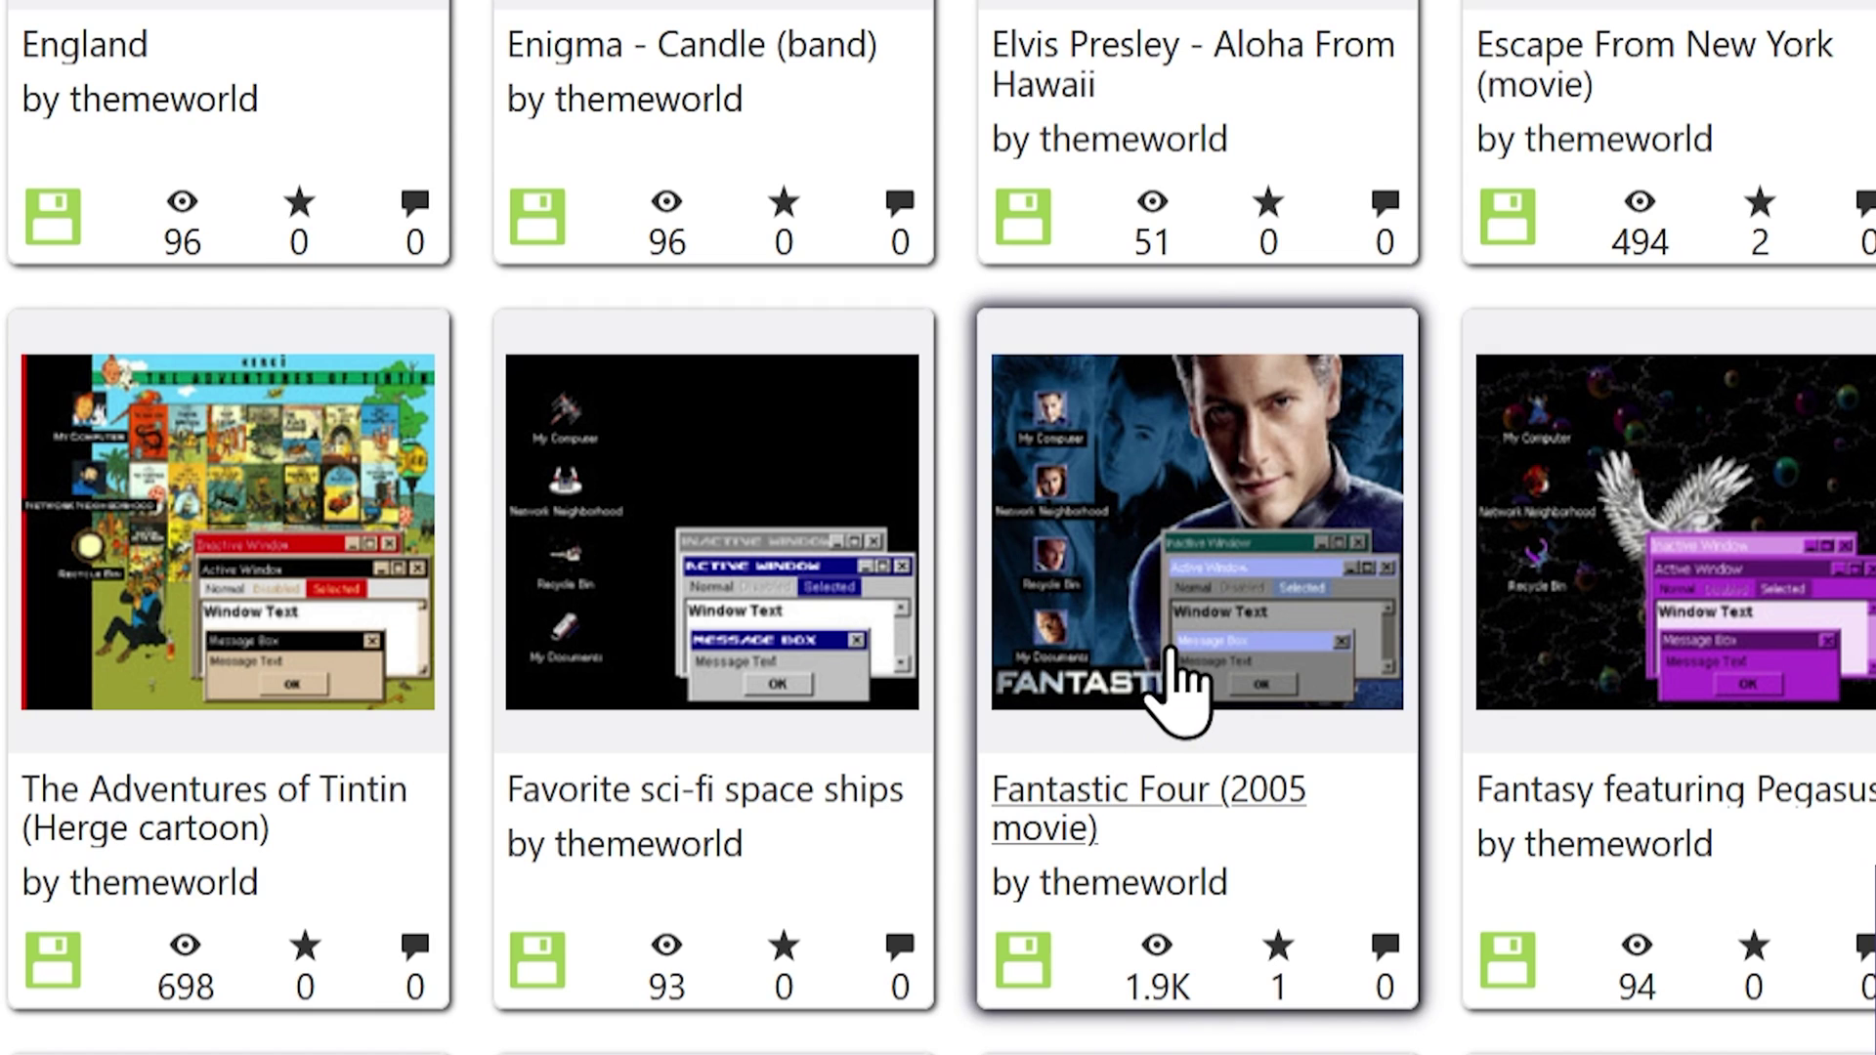
View the Fantastic Four (2005 movie) theme, then scroll on to the Blade tile
mouse_move(1103, 632)
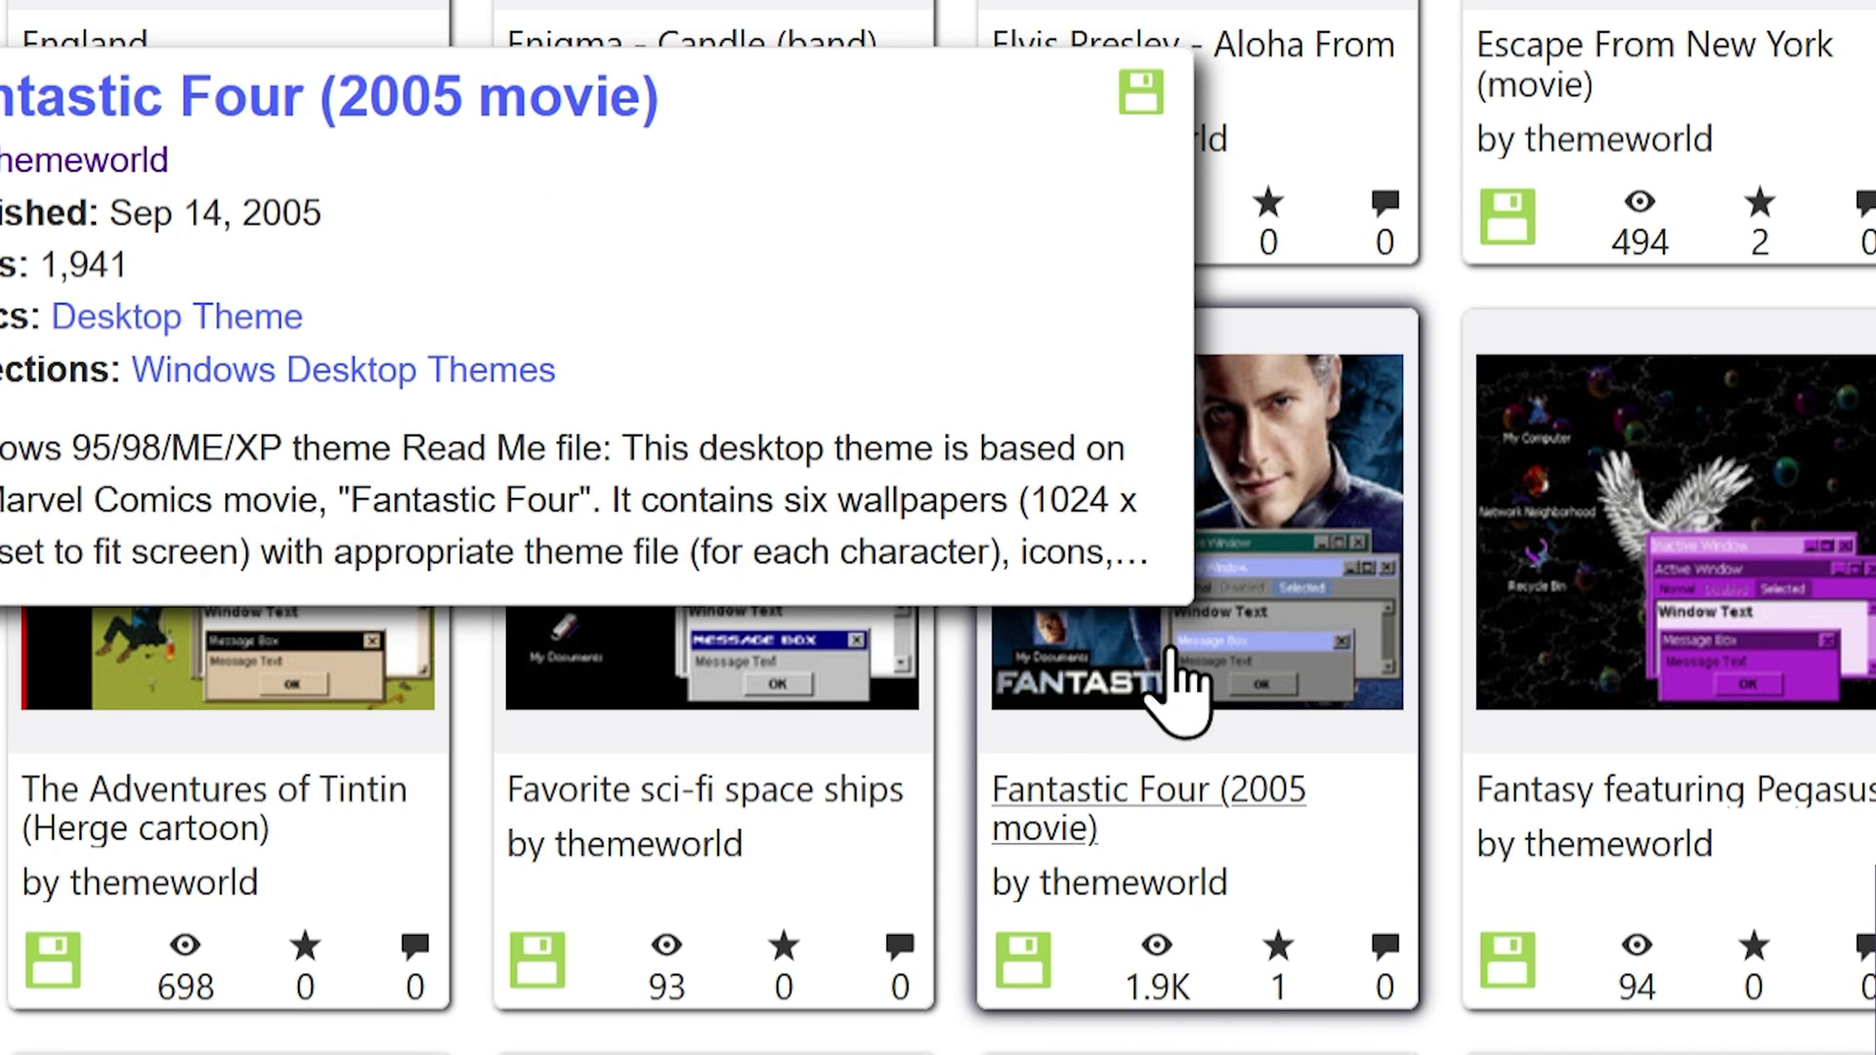
click(1176, 651)
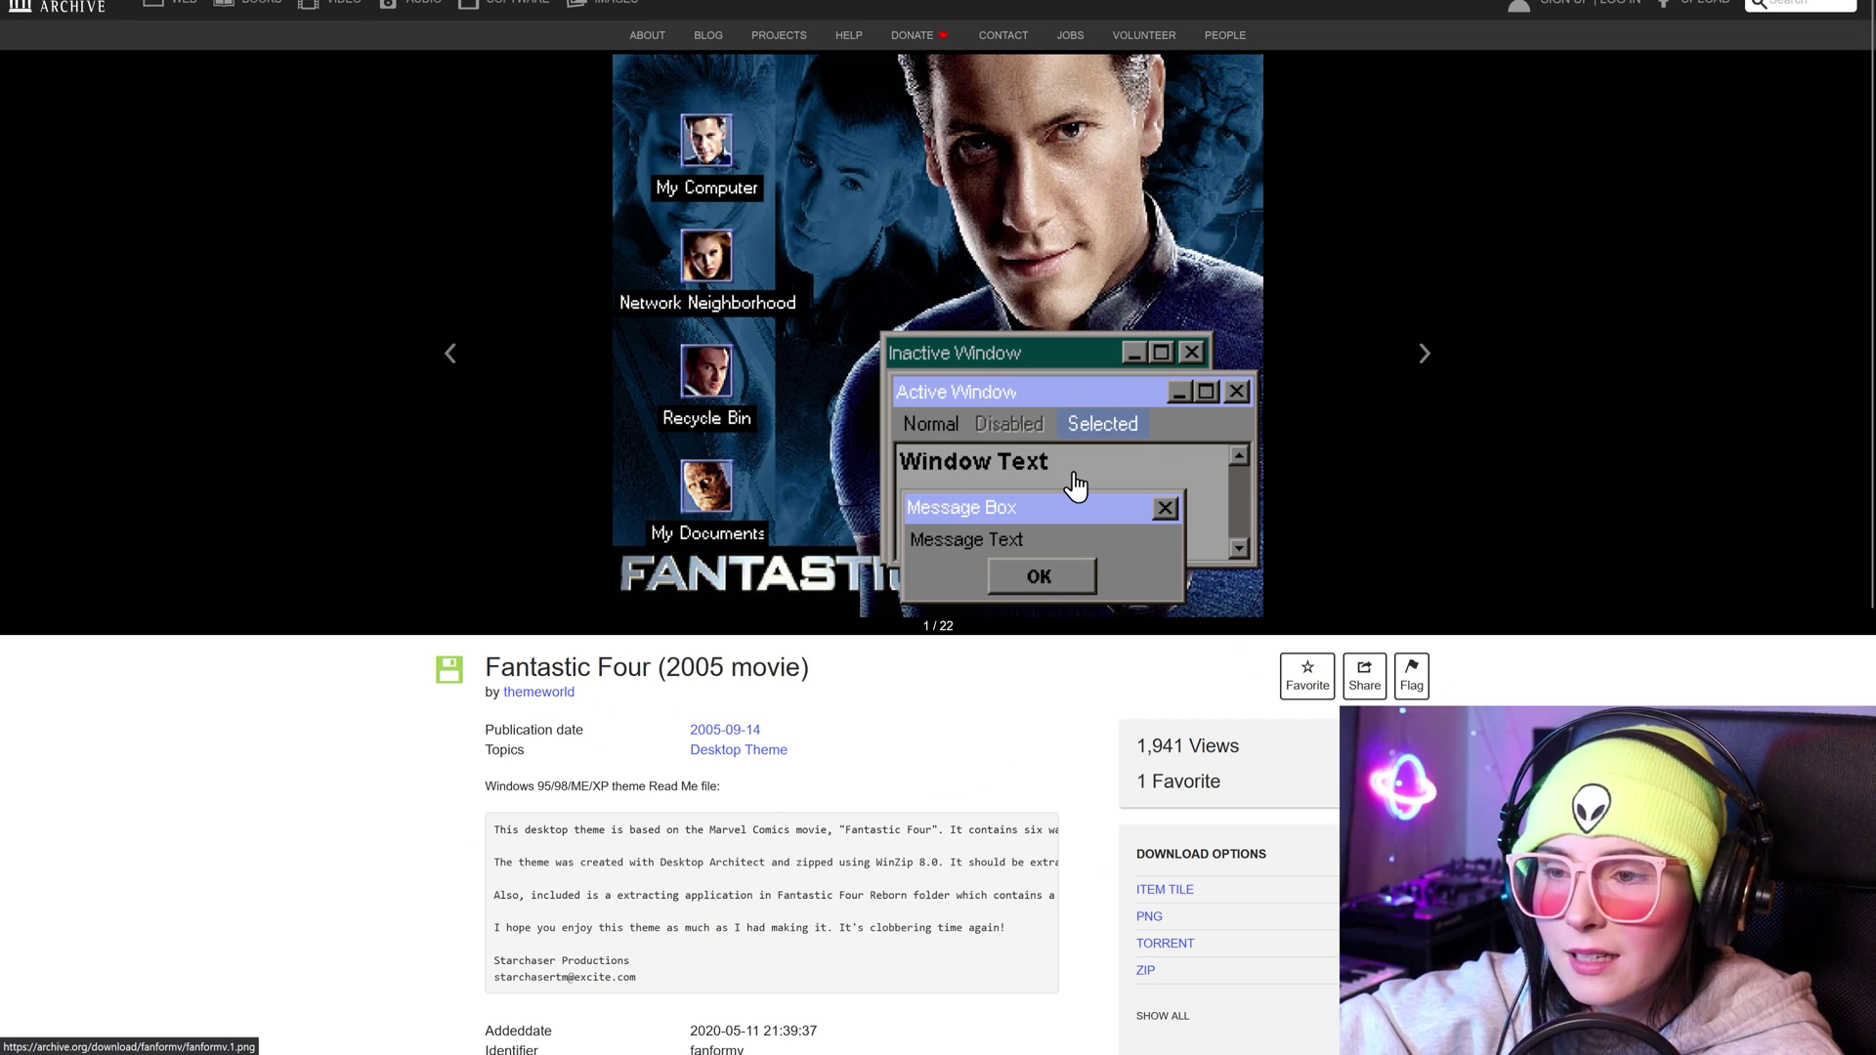
scroll(1075, 483, down, 1)
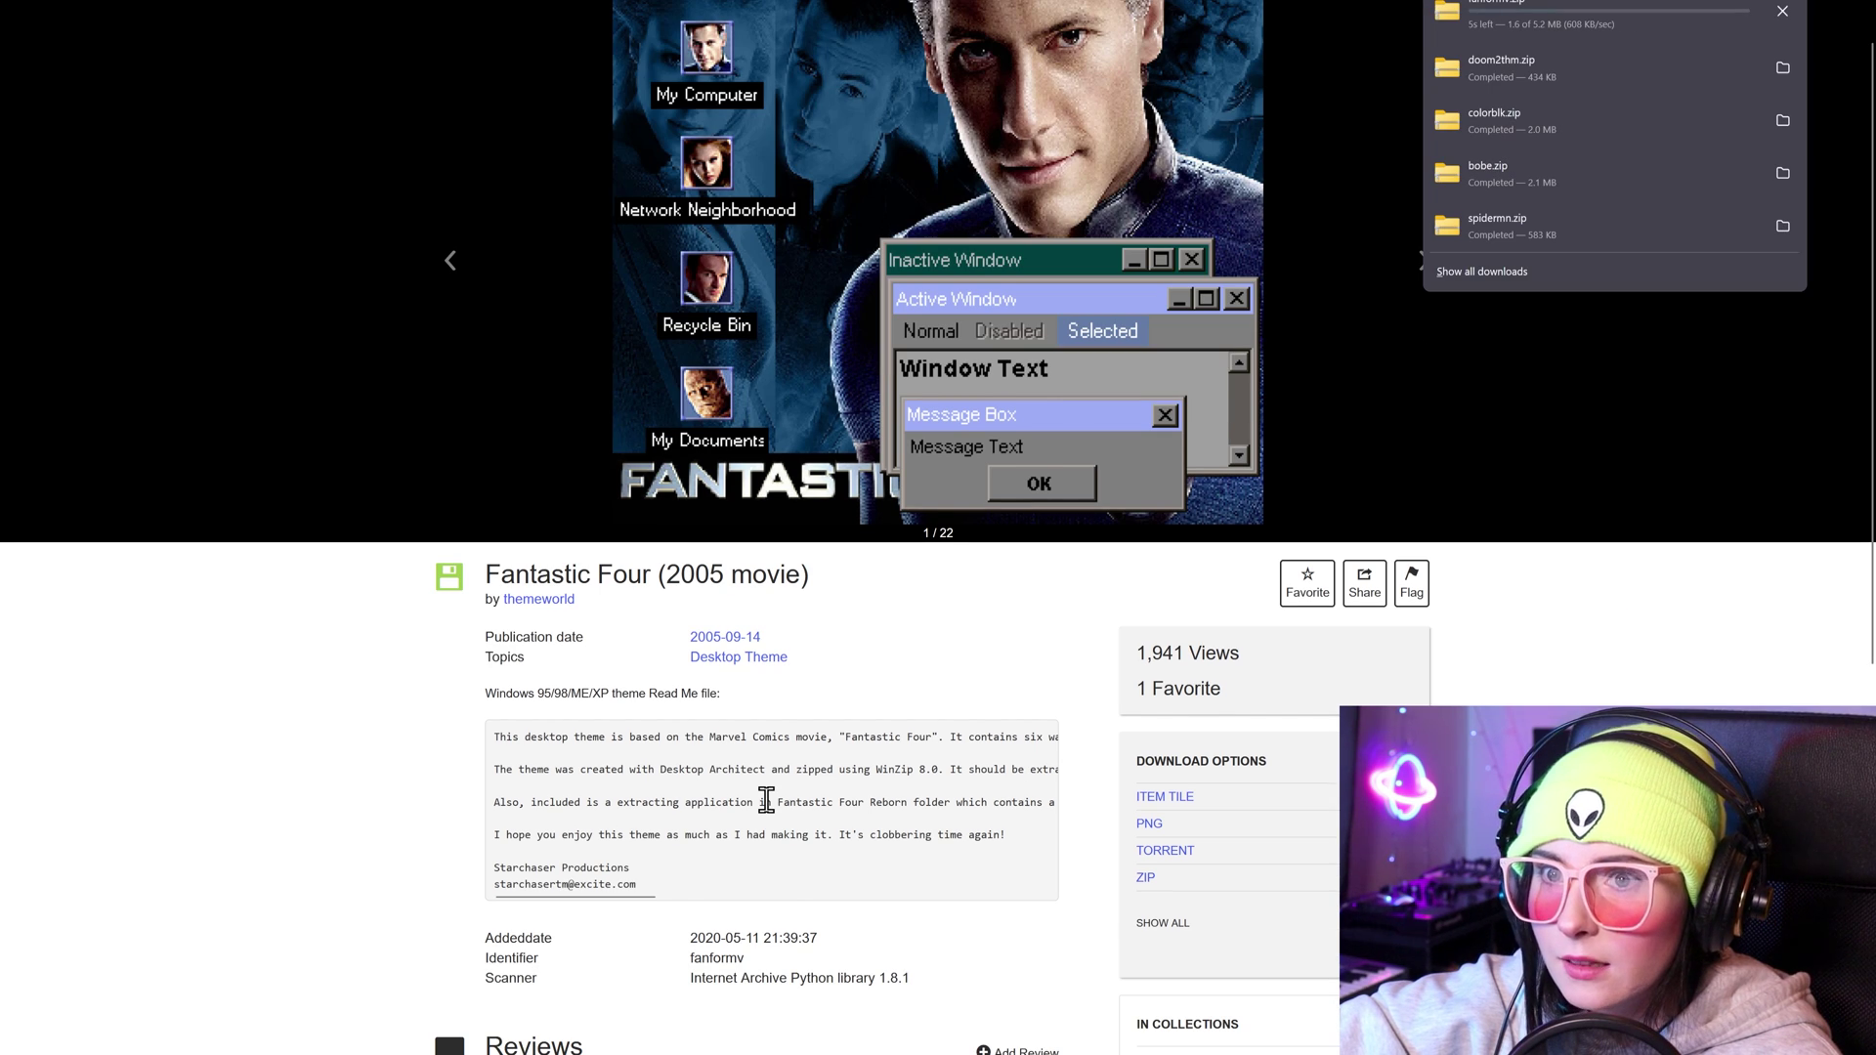
key(alt+Left)
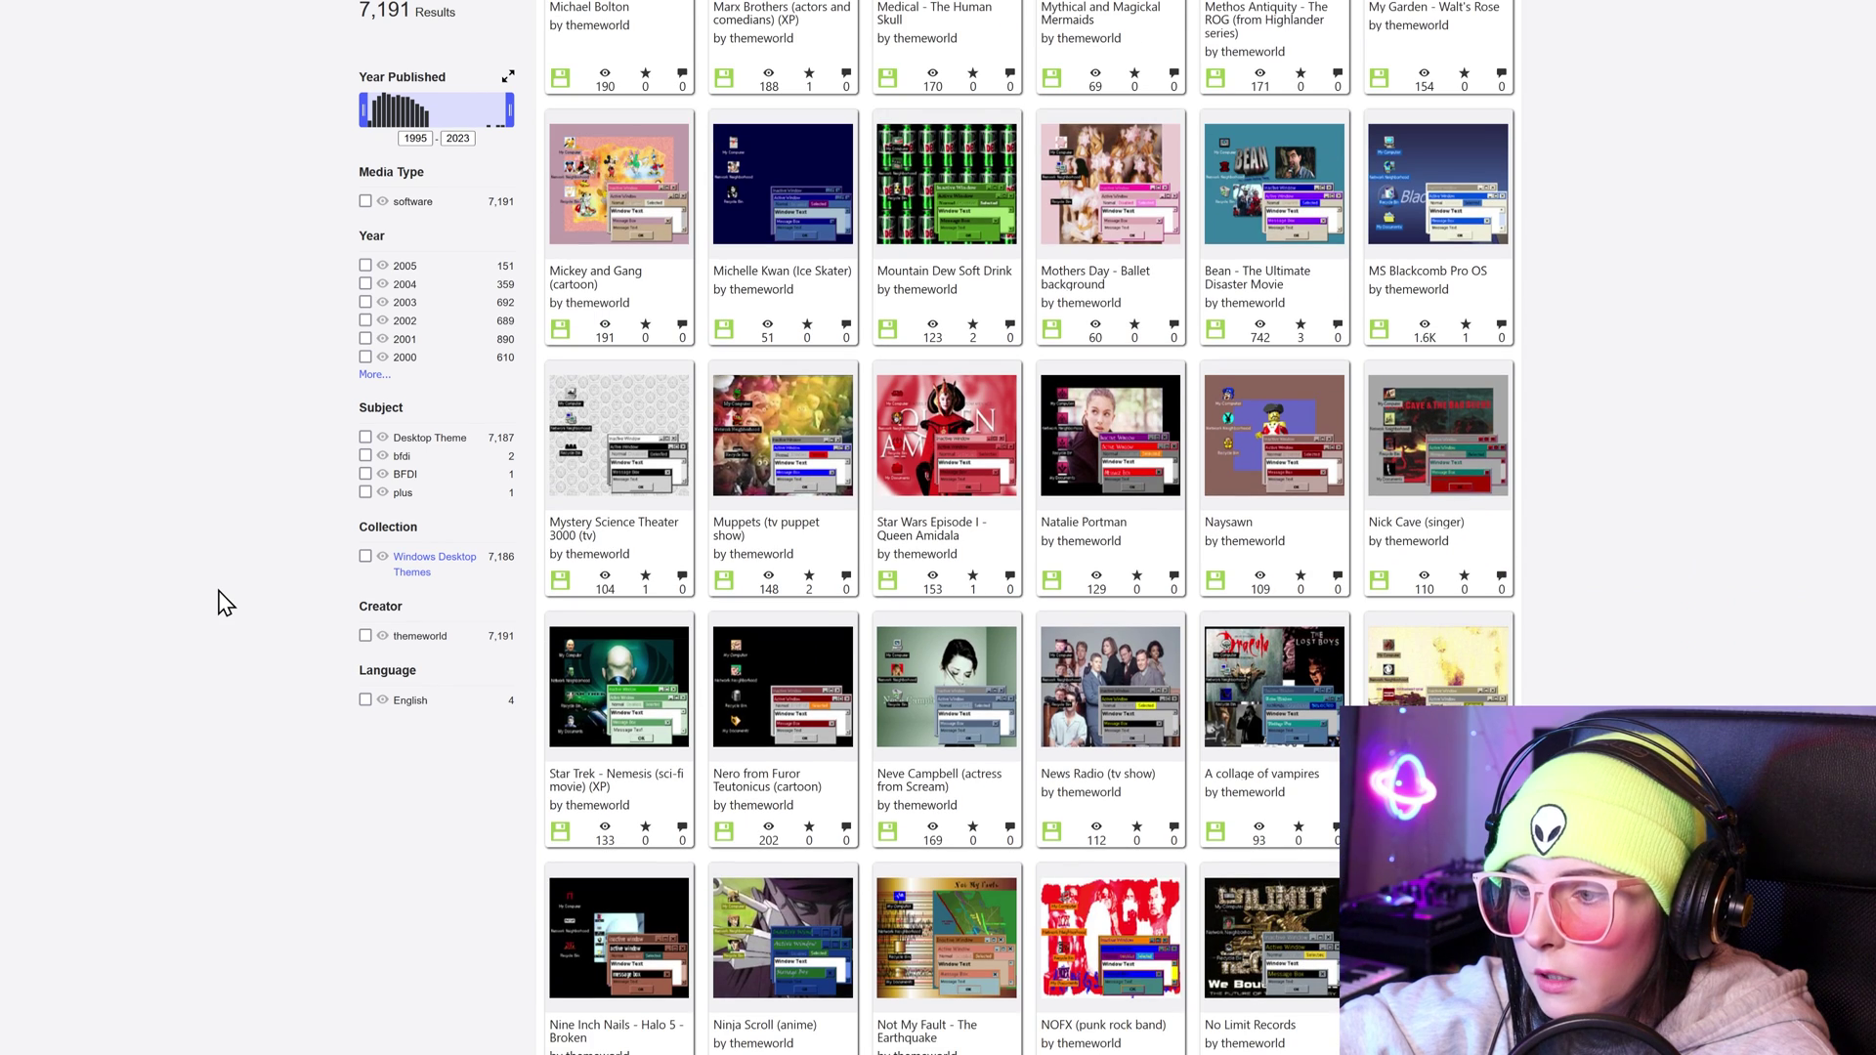
scroll(1684, 469, down, 3)
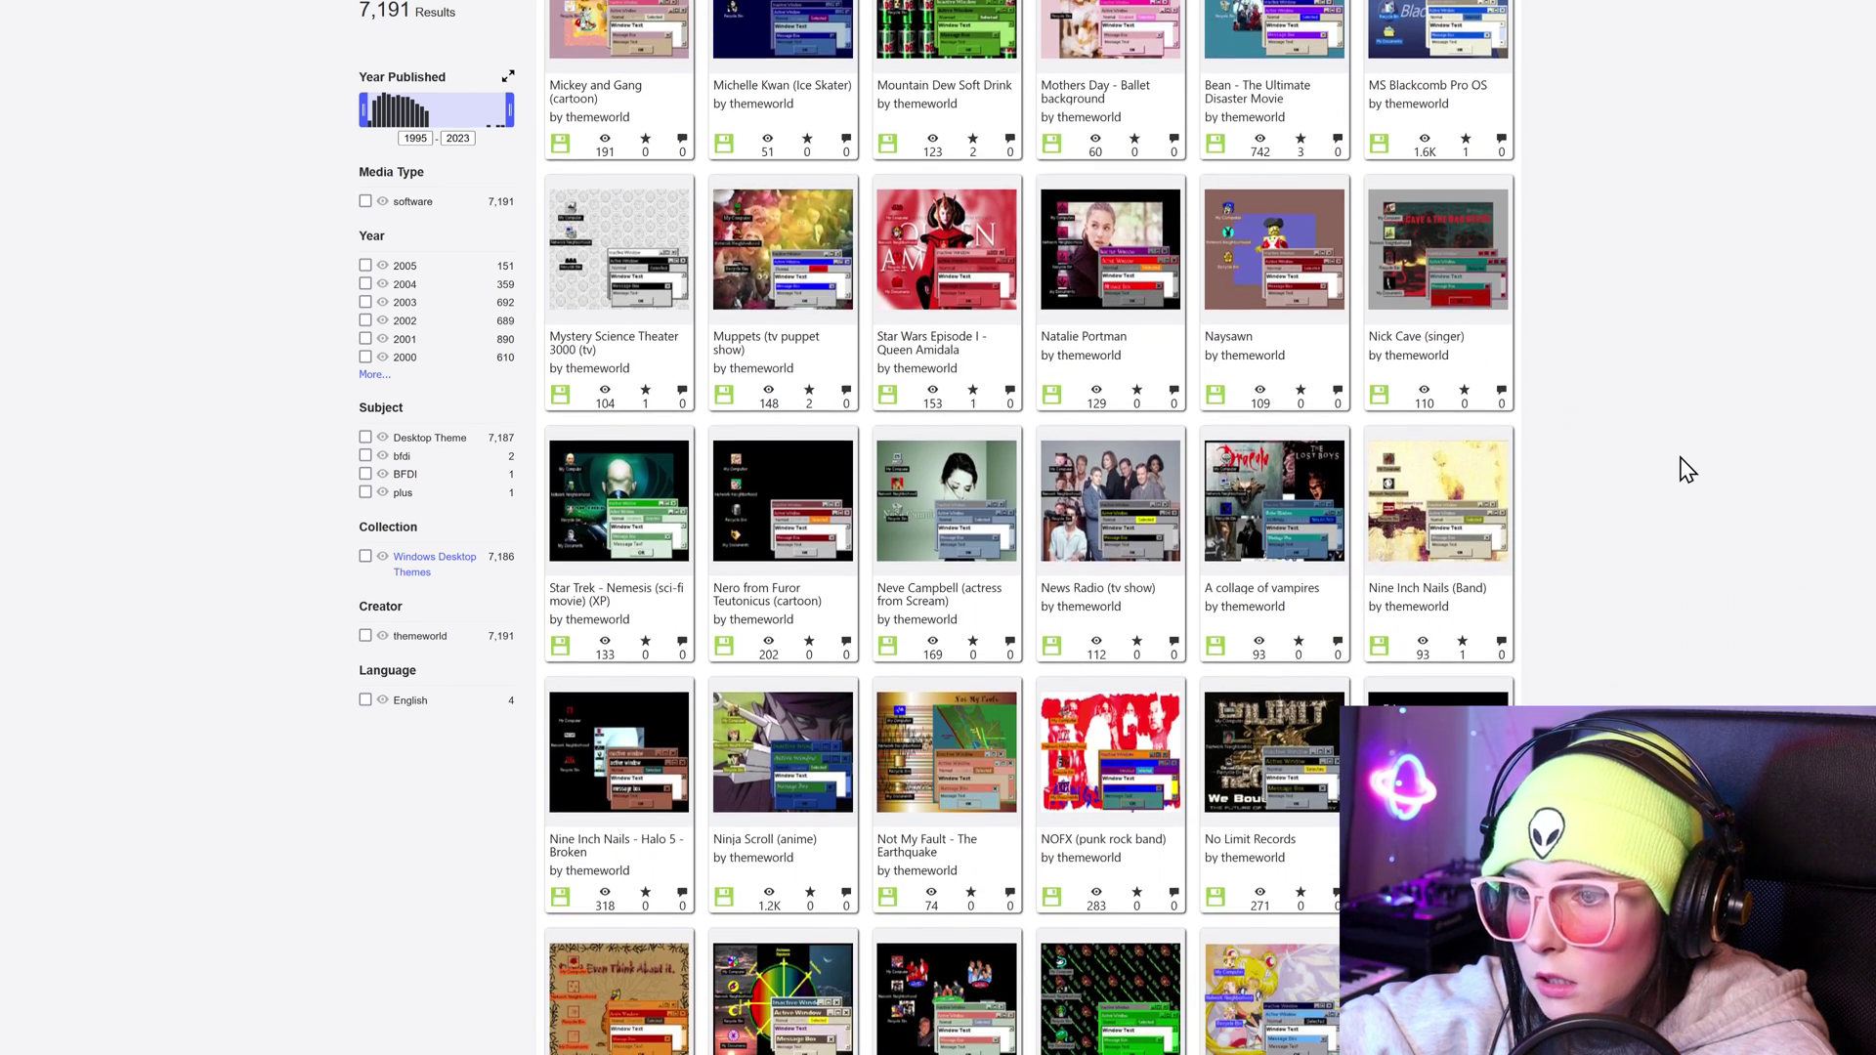
scroll(1688, 470, down, 2)
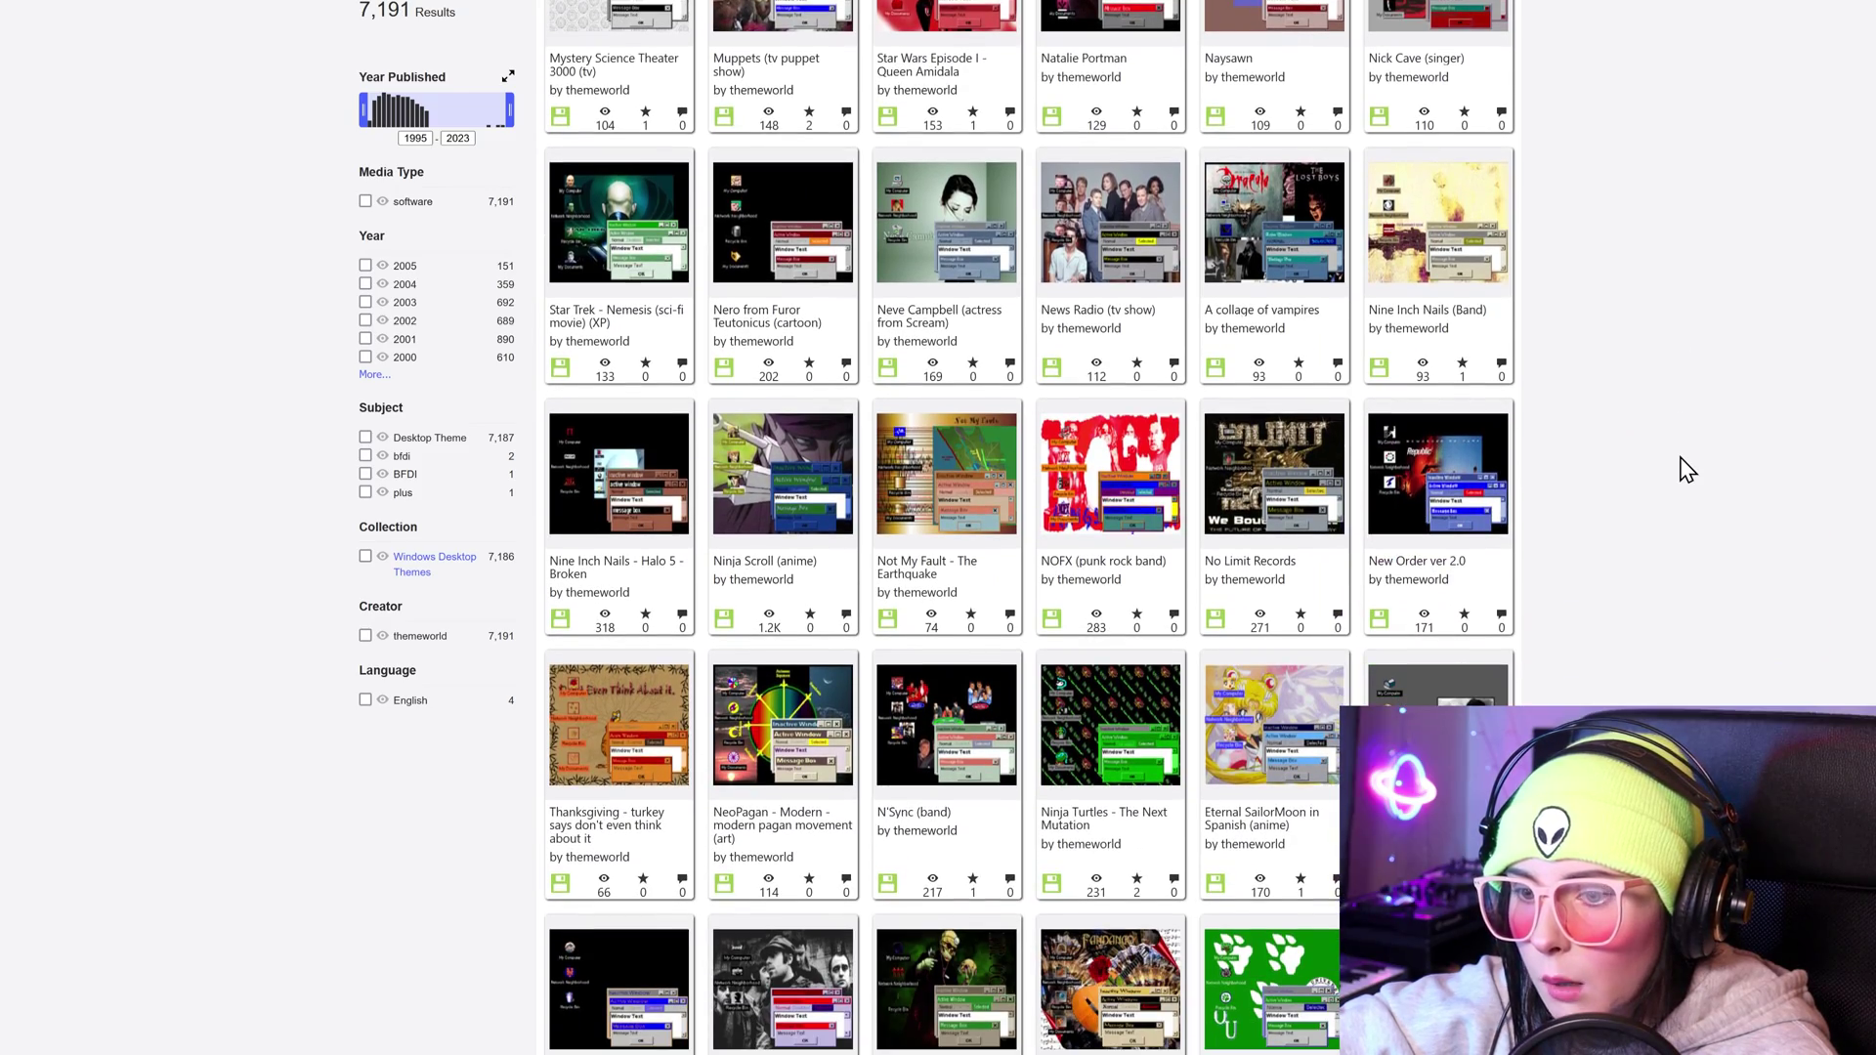
scroll(1611, 680, down, 5)
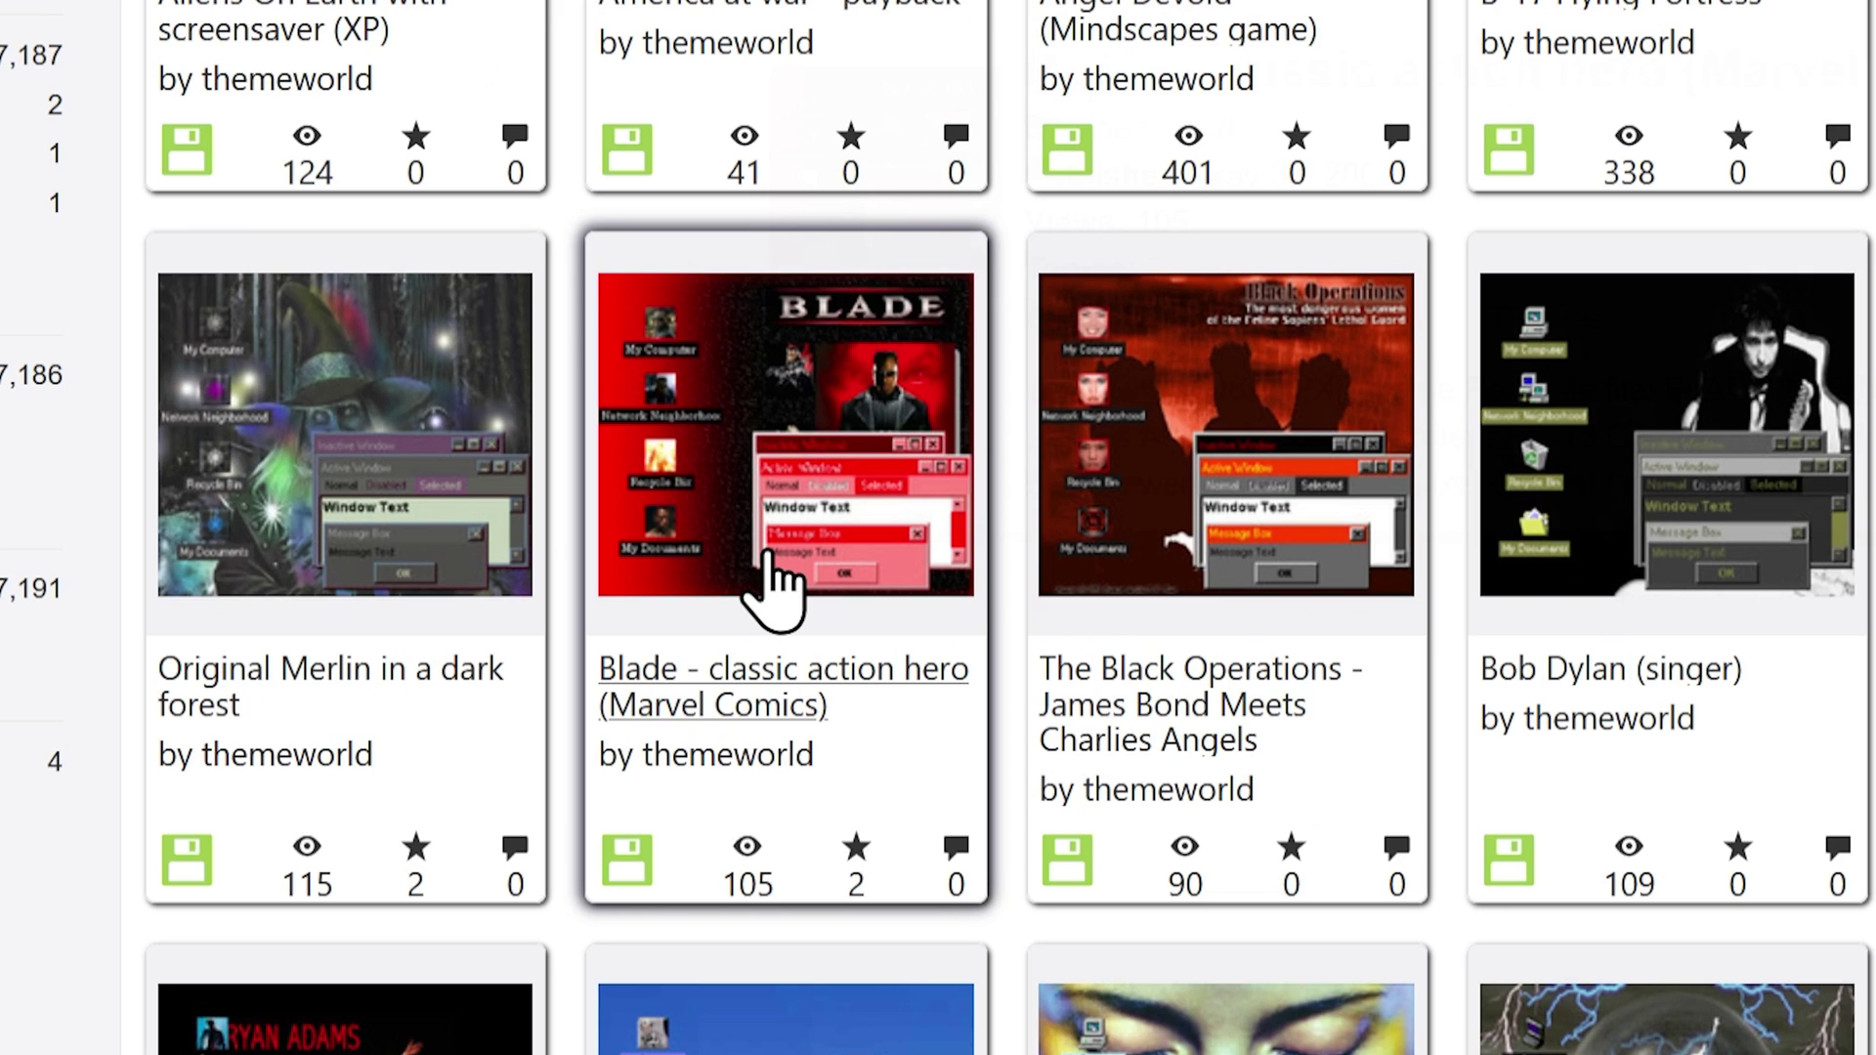
Download the Blade theme's ZIP (bladepc.zip) from its item page
click(773, 582)
scroll(510, 518, down, 1)
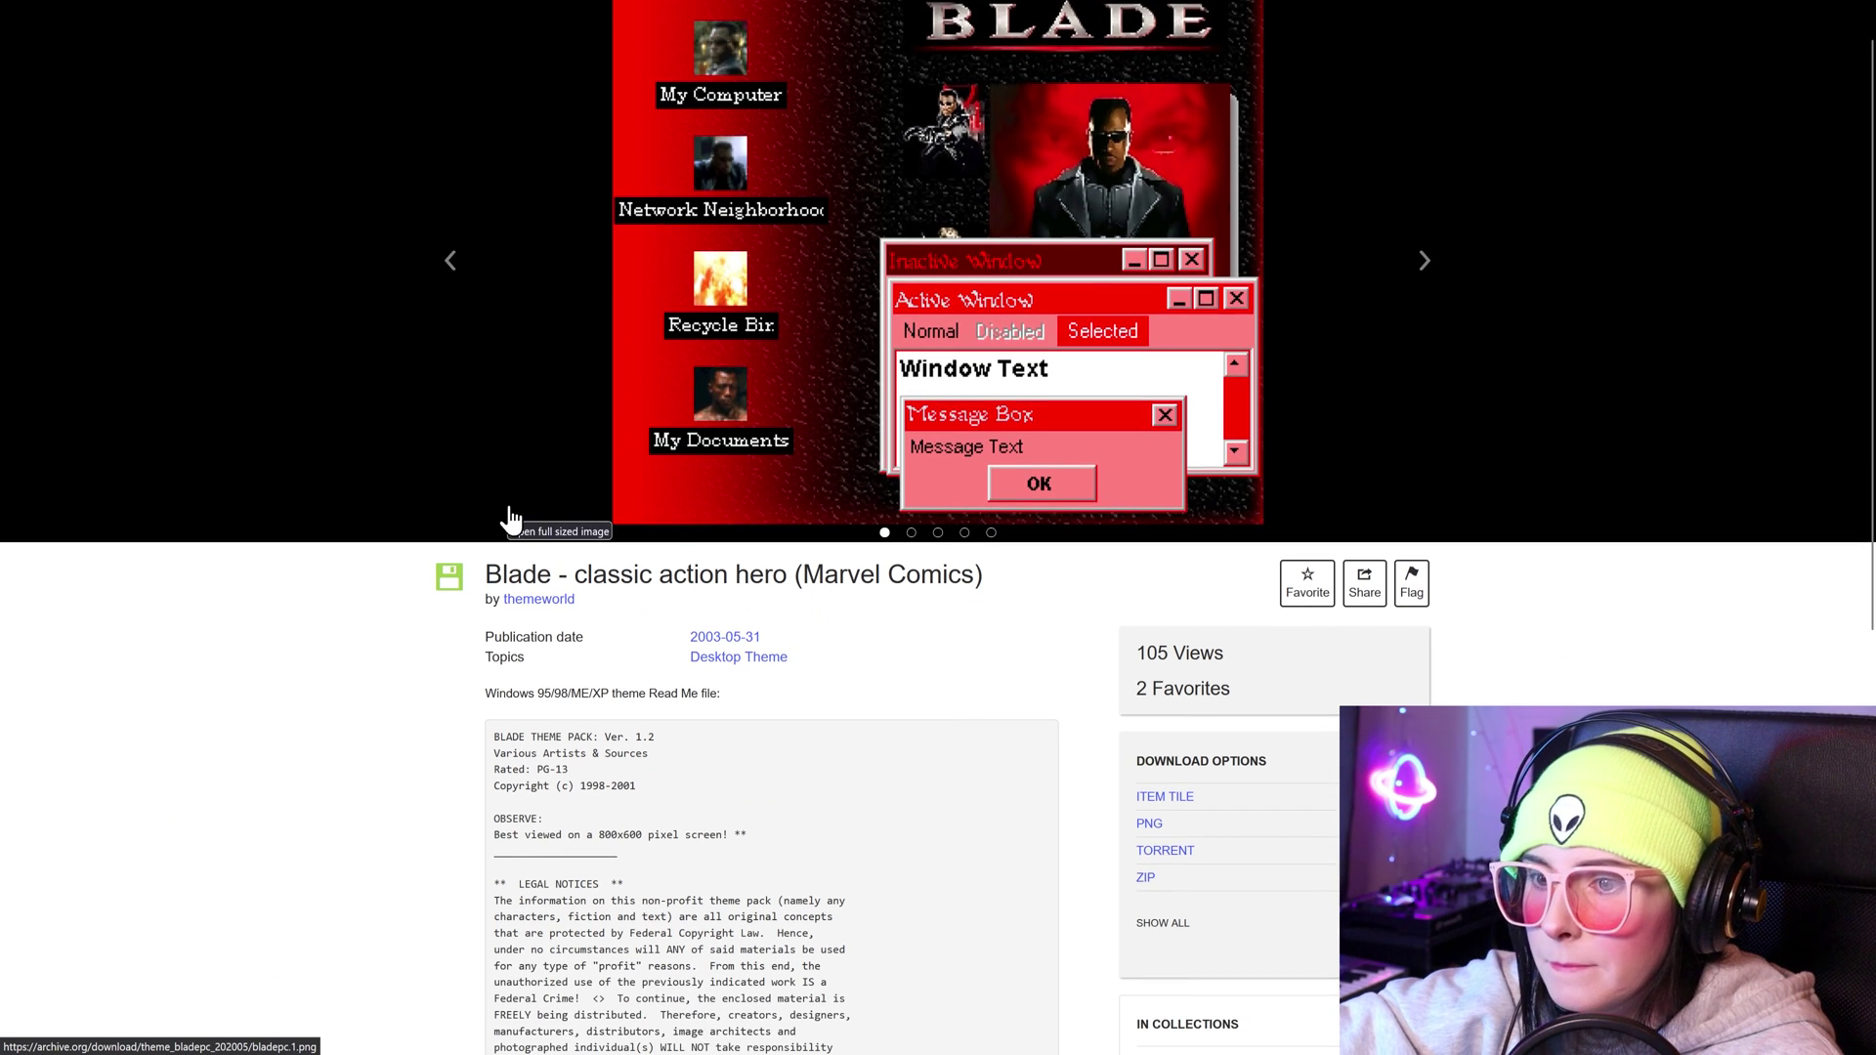
click(1170, 878)
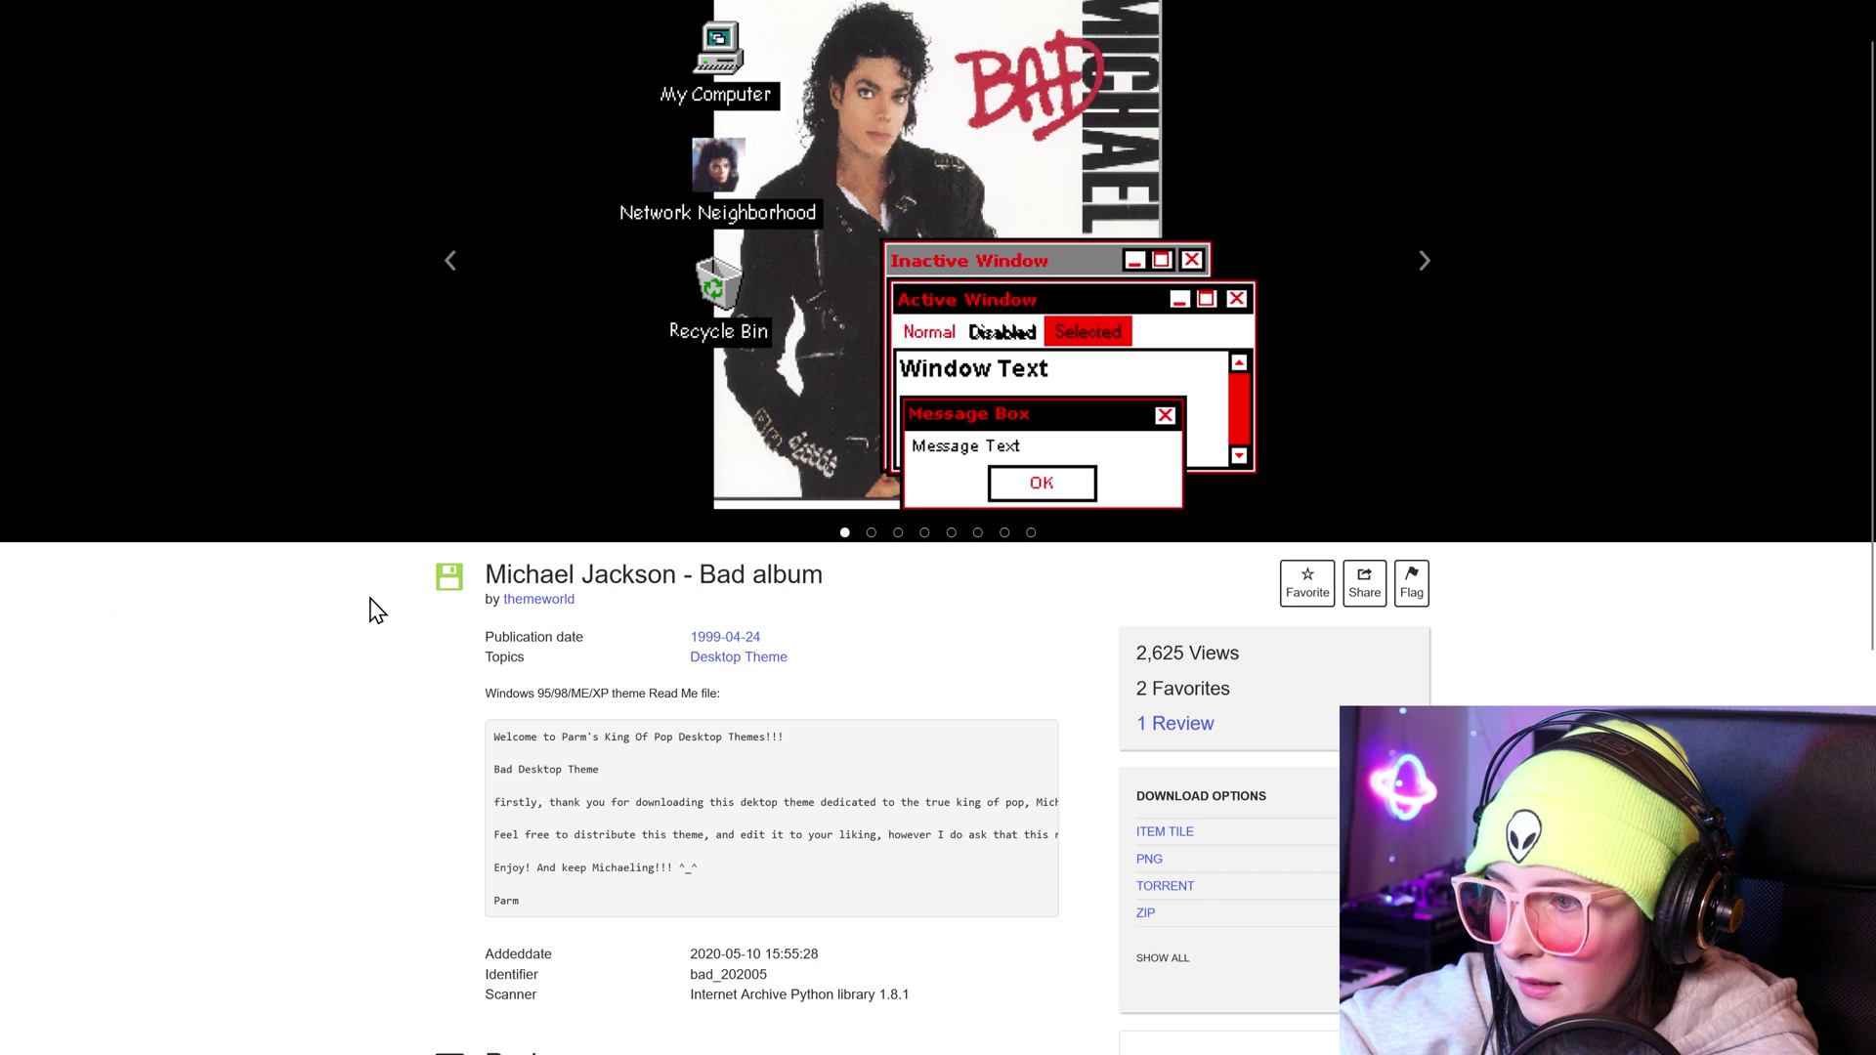
scroll(375, 608, down, 3)
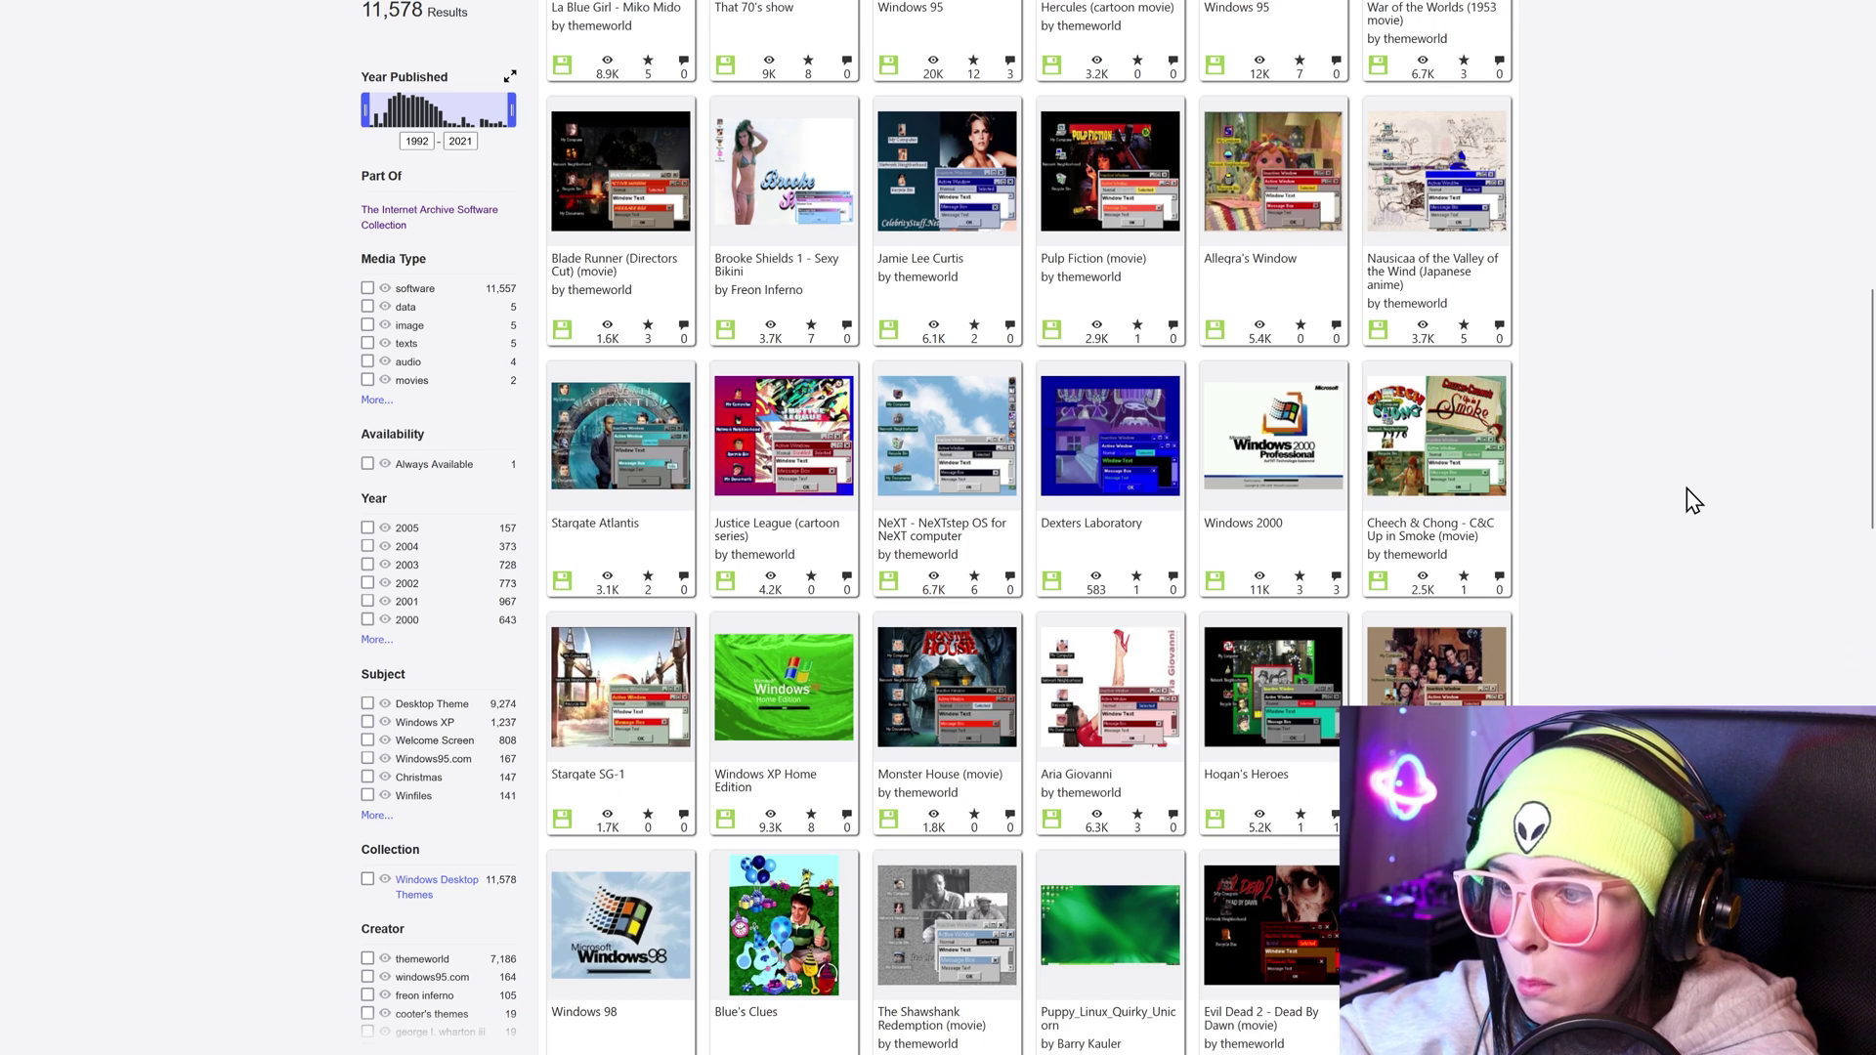
View the Monster House (movie) theme page and its preview image
click(926, 696)
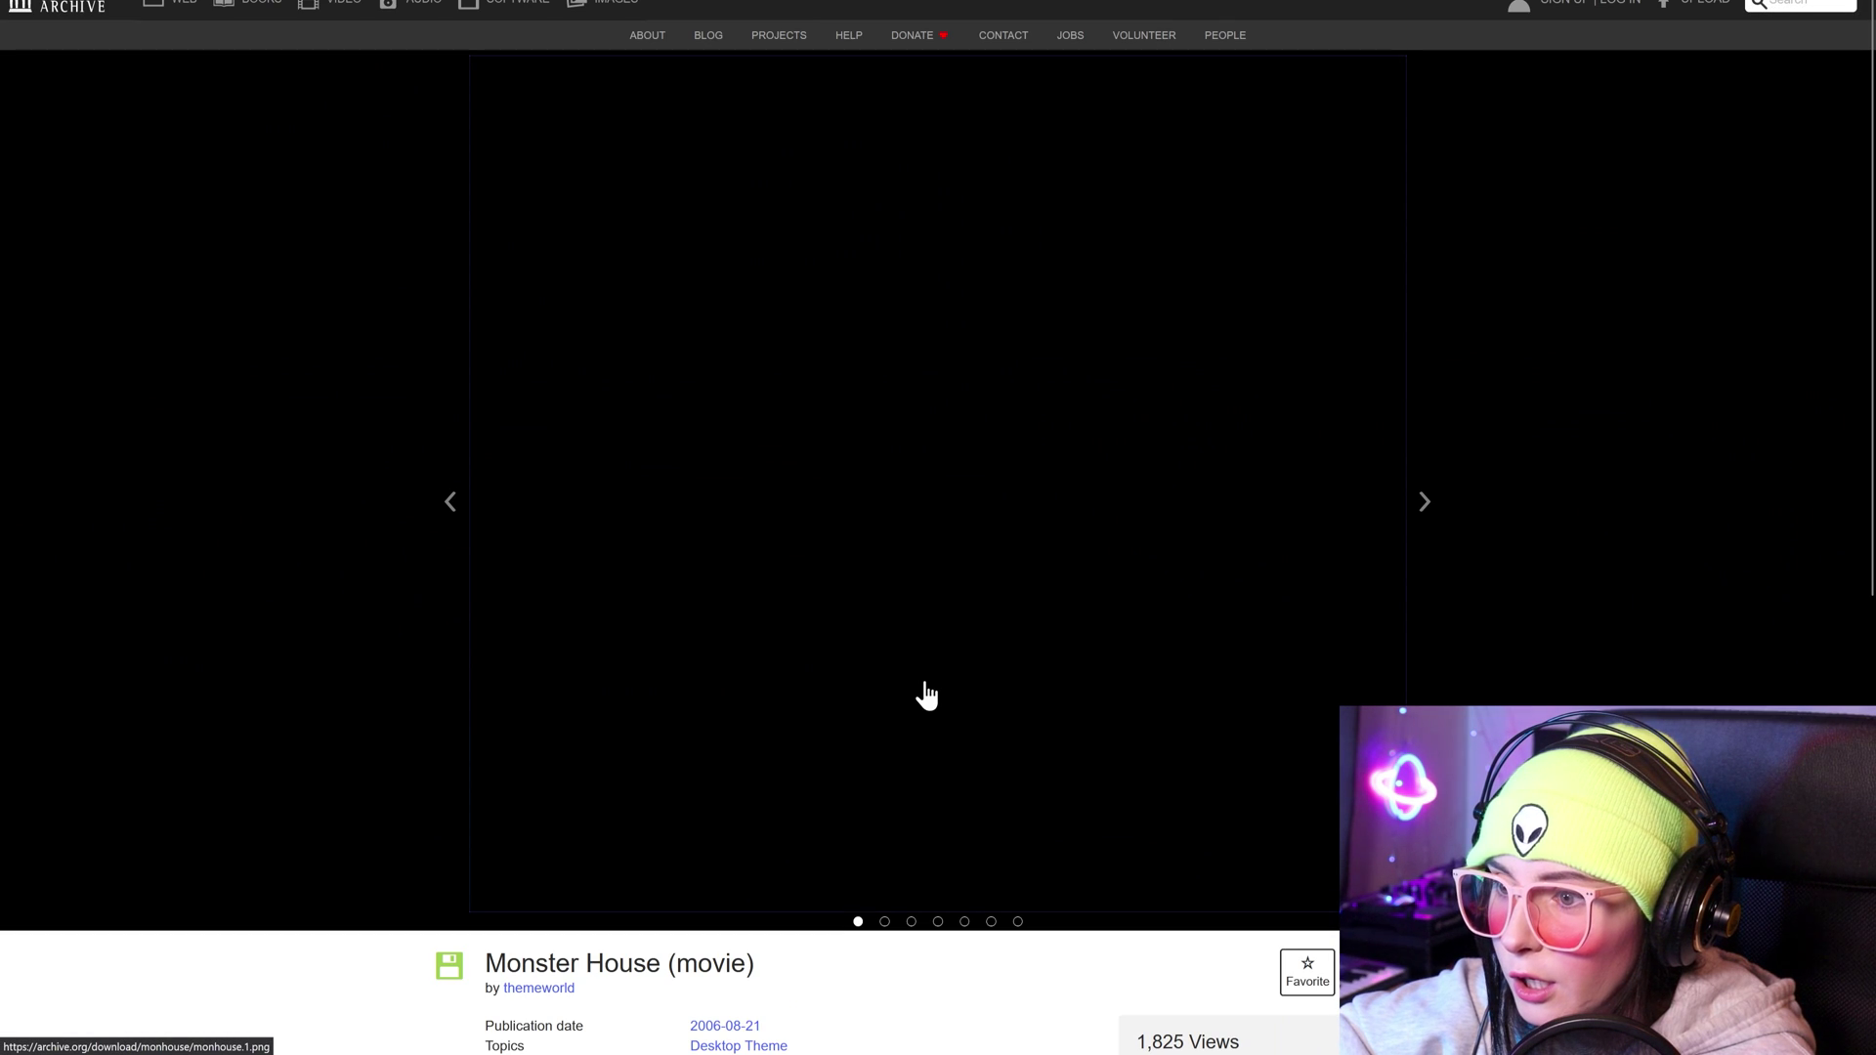
click(926, 696)
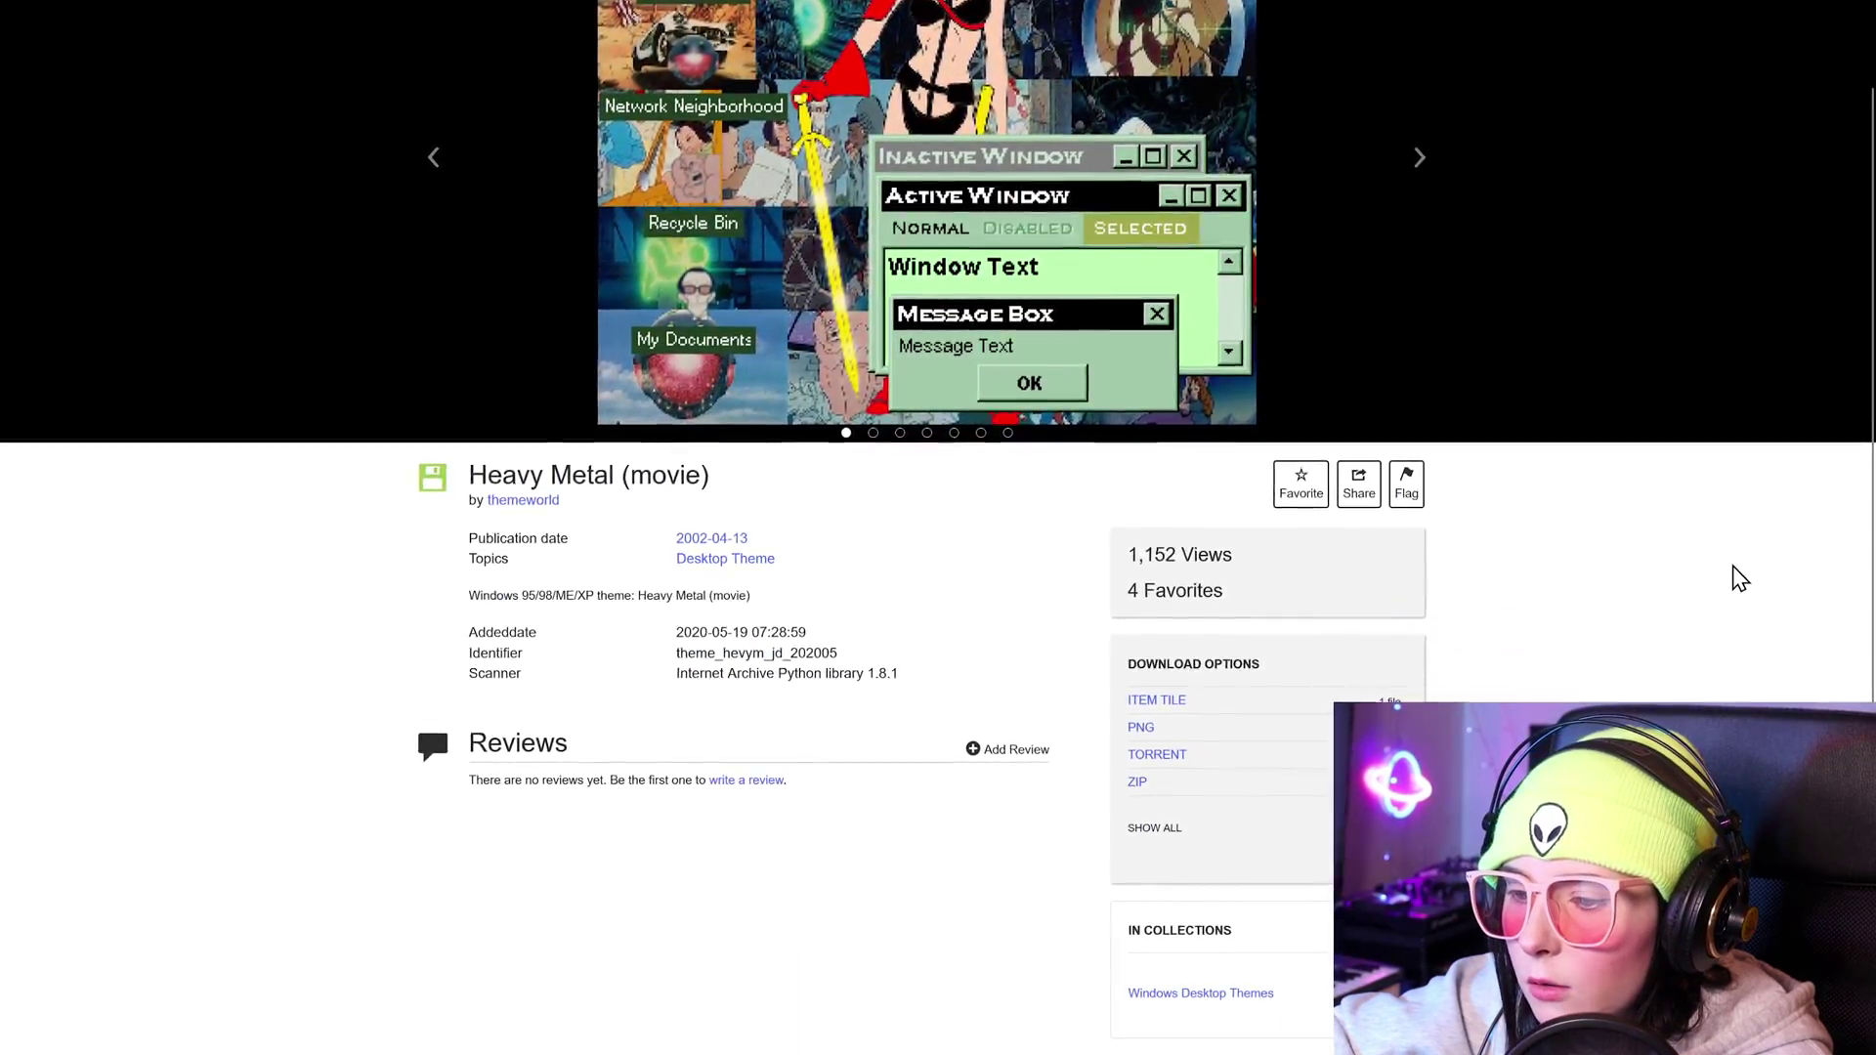
scroll(1739, 578, up, 3)
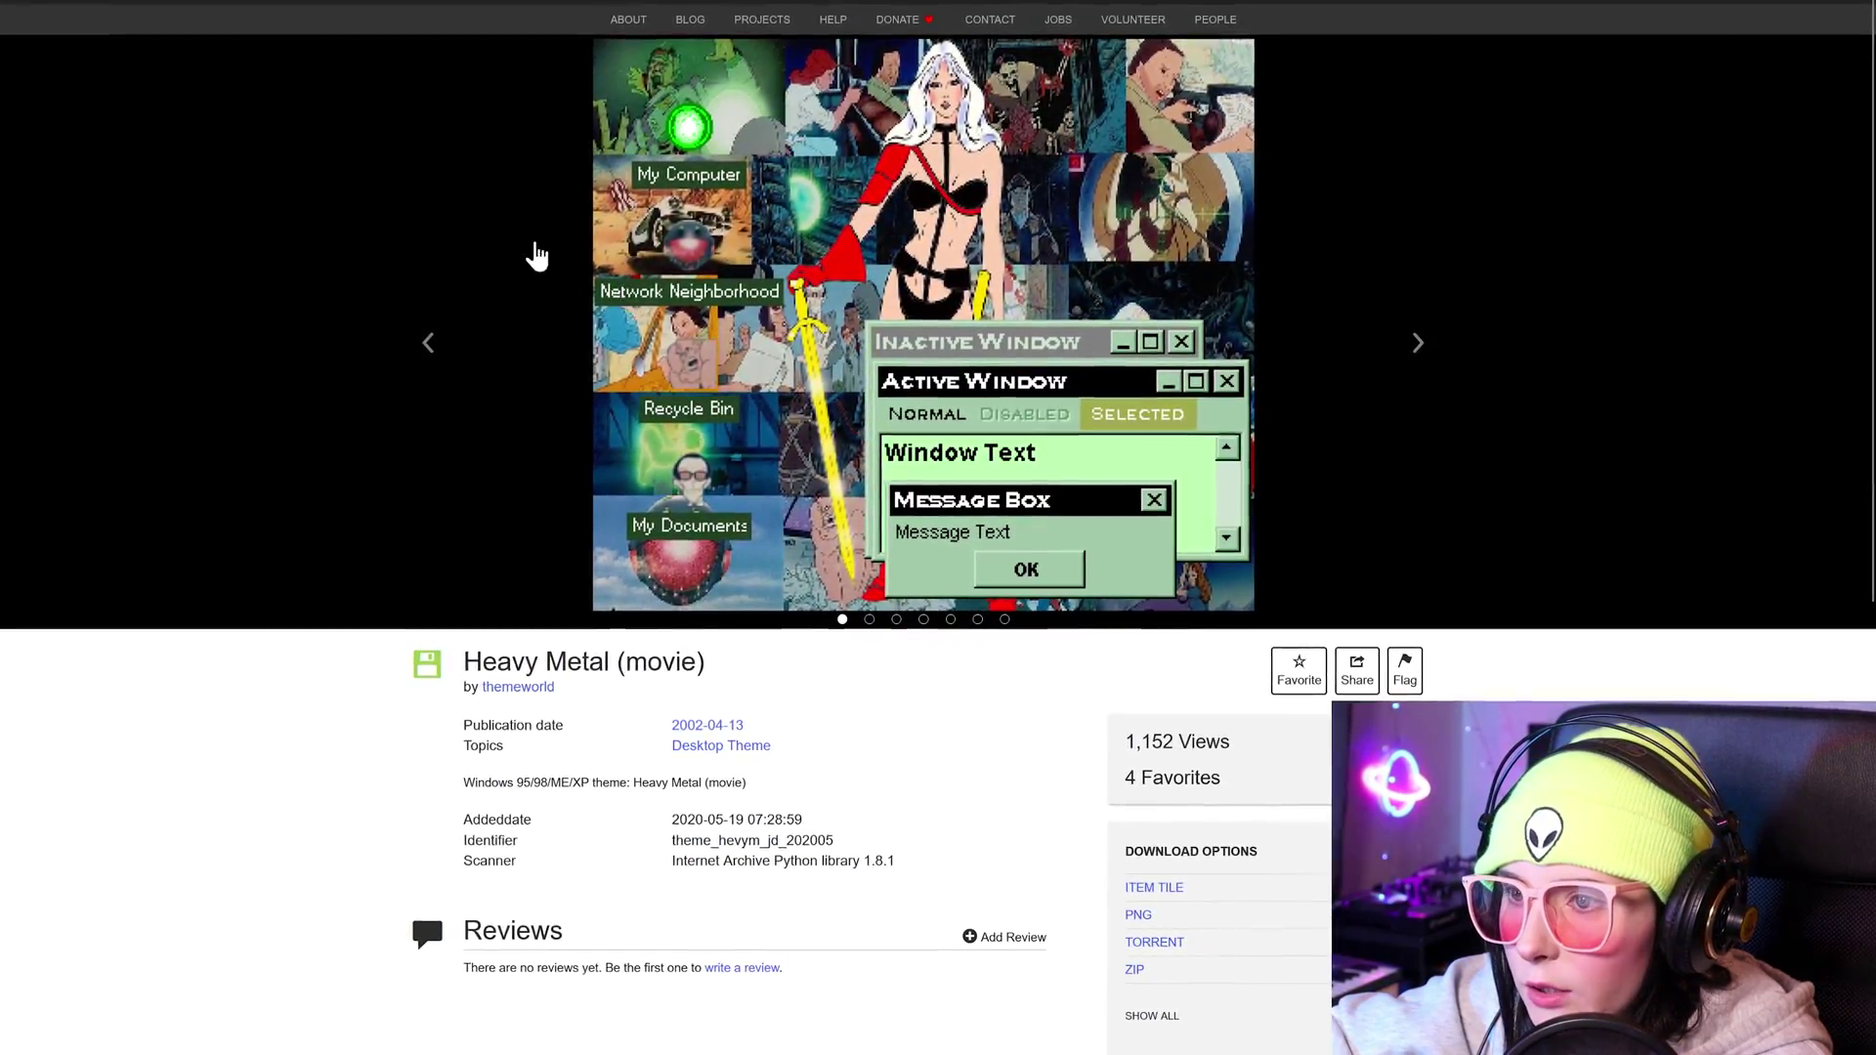
scroll(293, 509, down, 4)
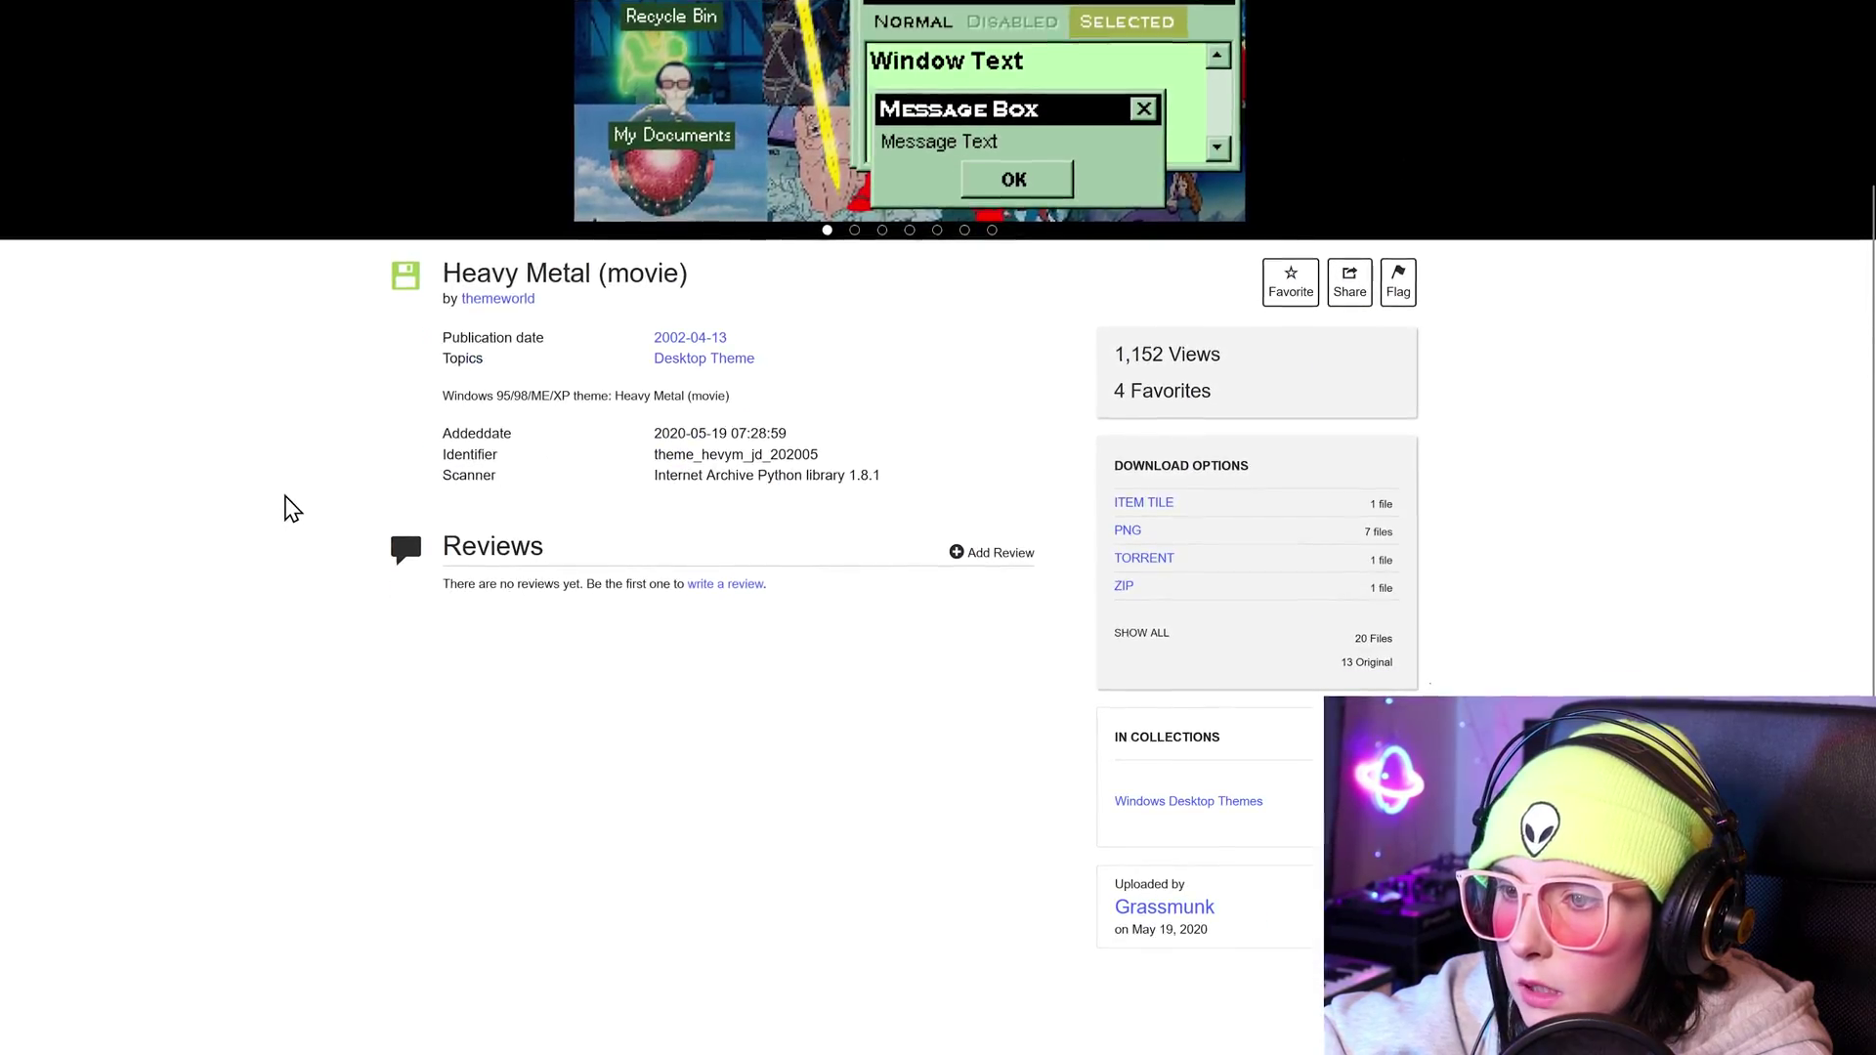
scroll(274, 501, down, 3)
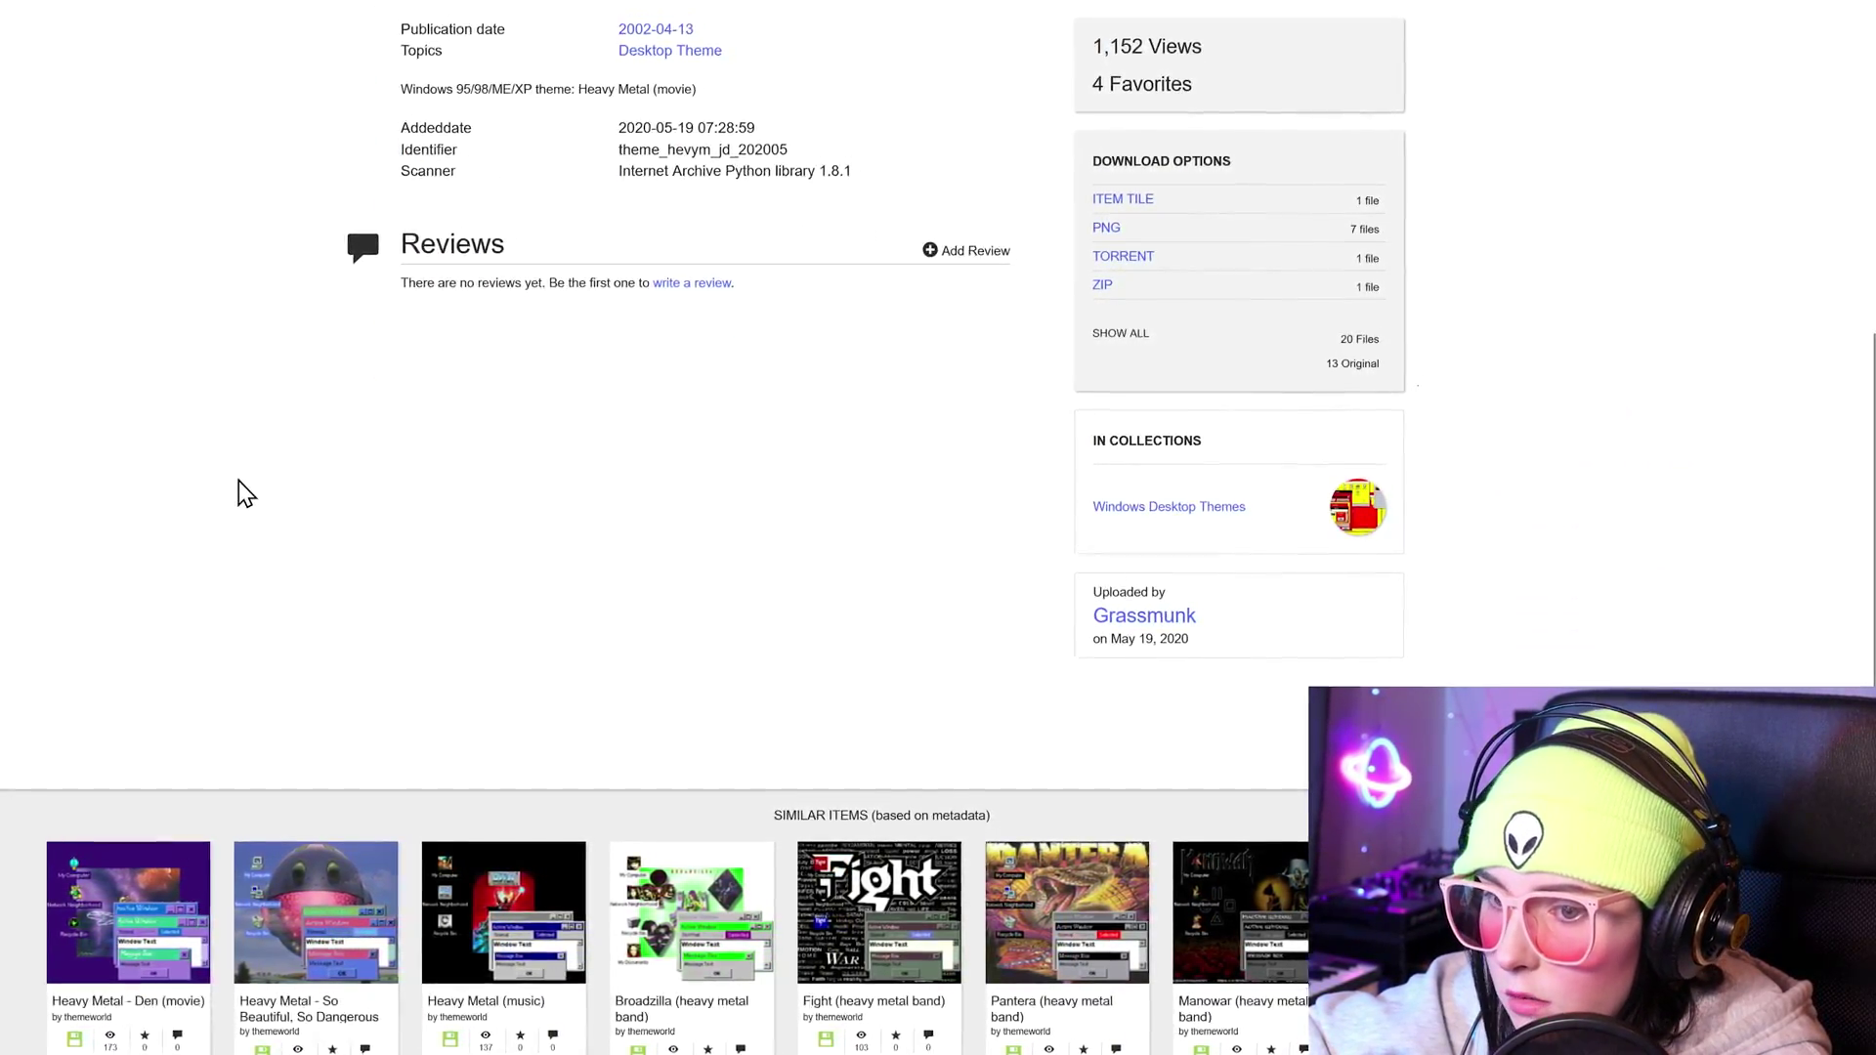
scroll(50, 294, up, 5)
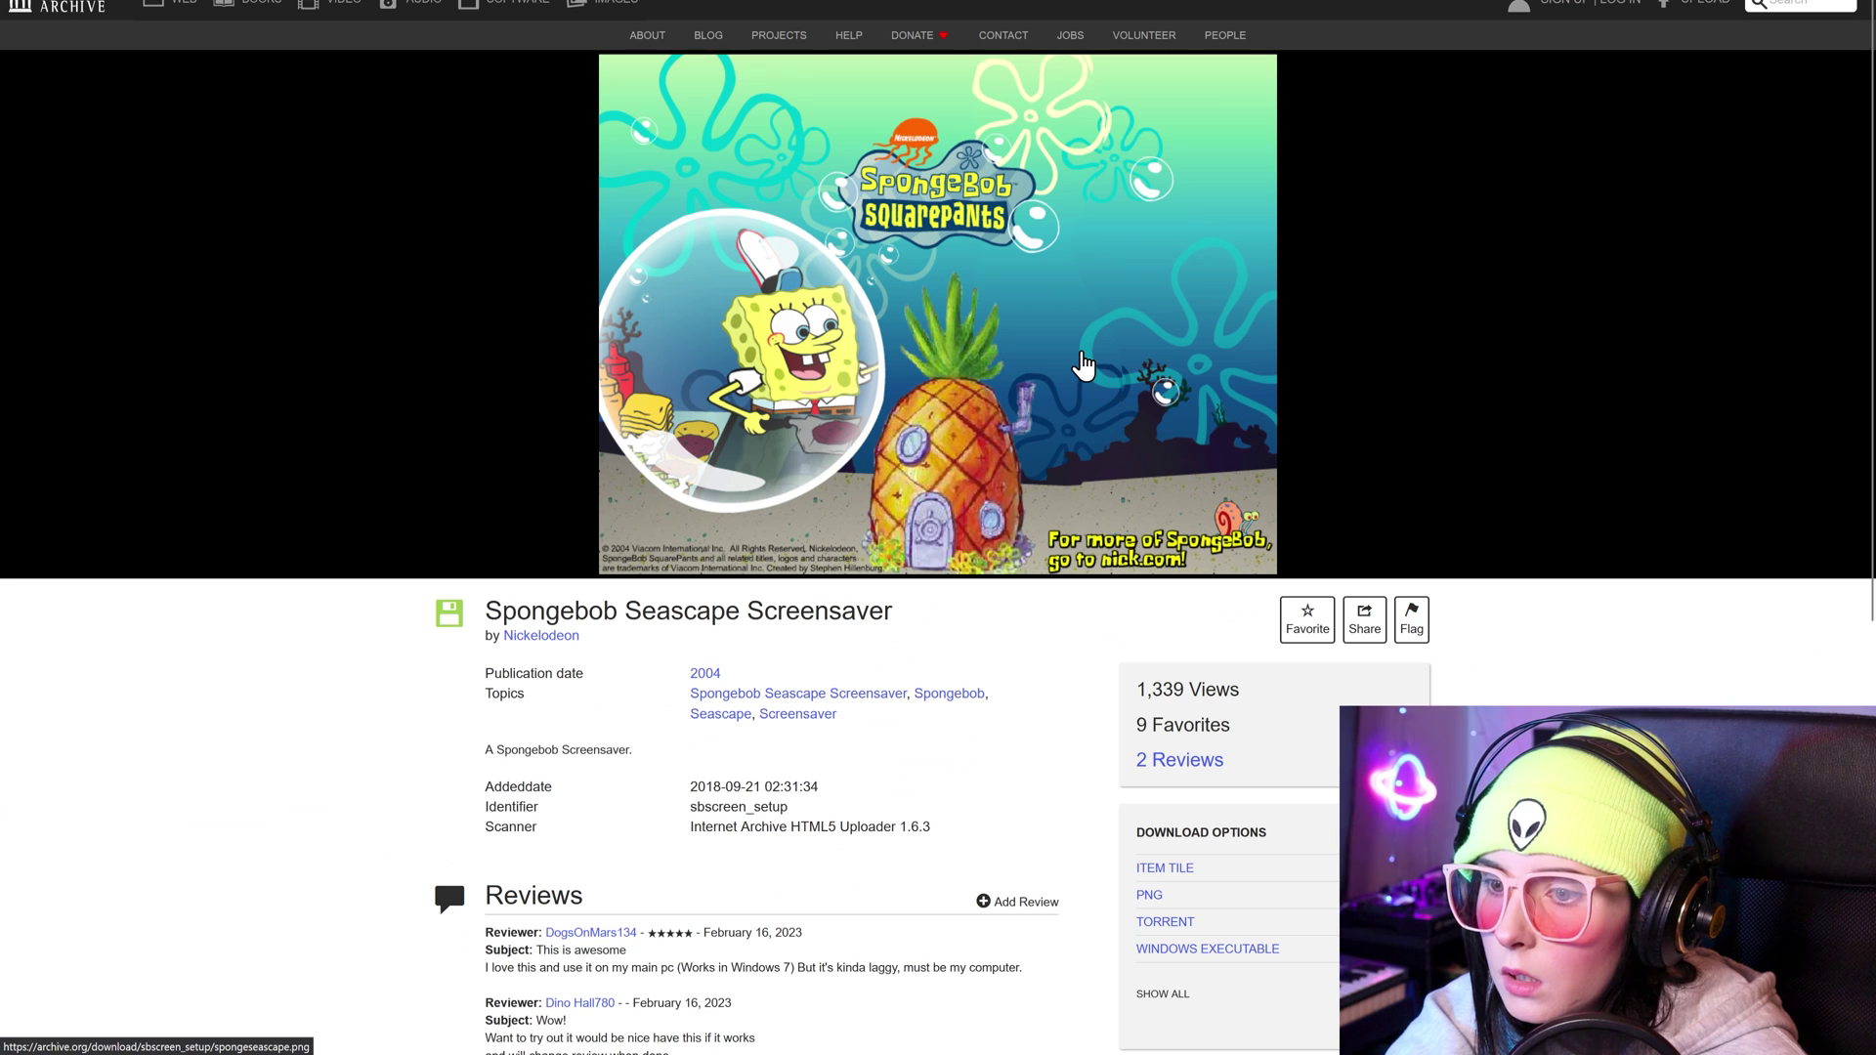
scroll(1083, 366, down, 2)
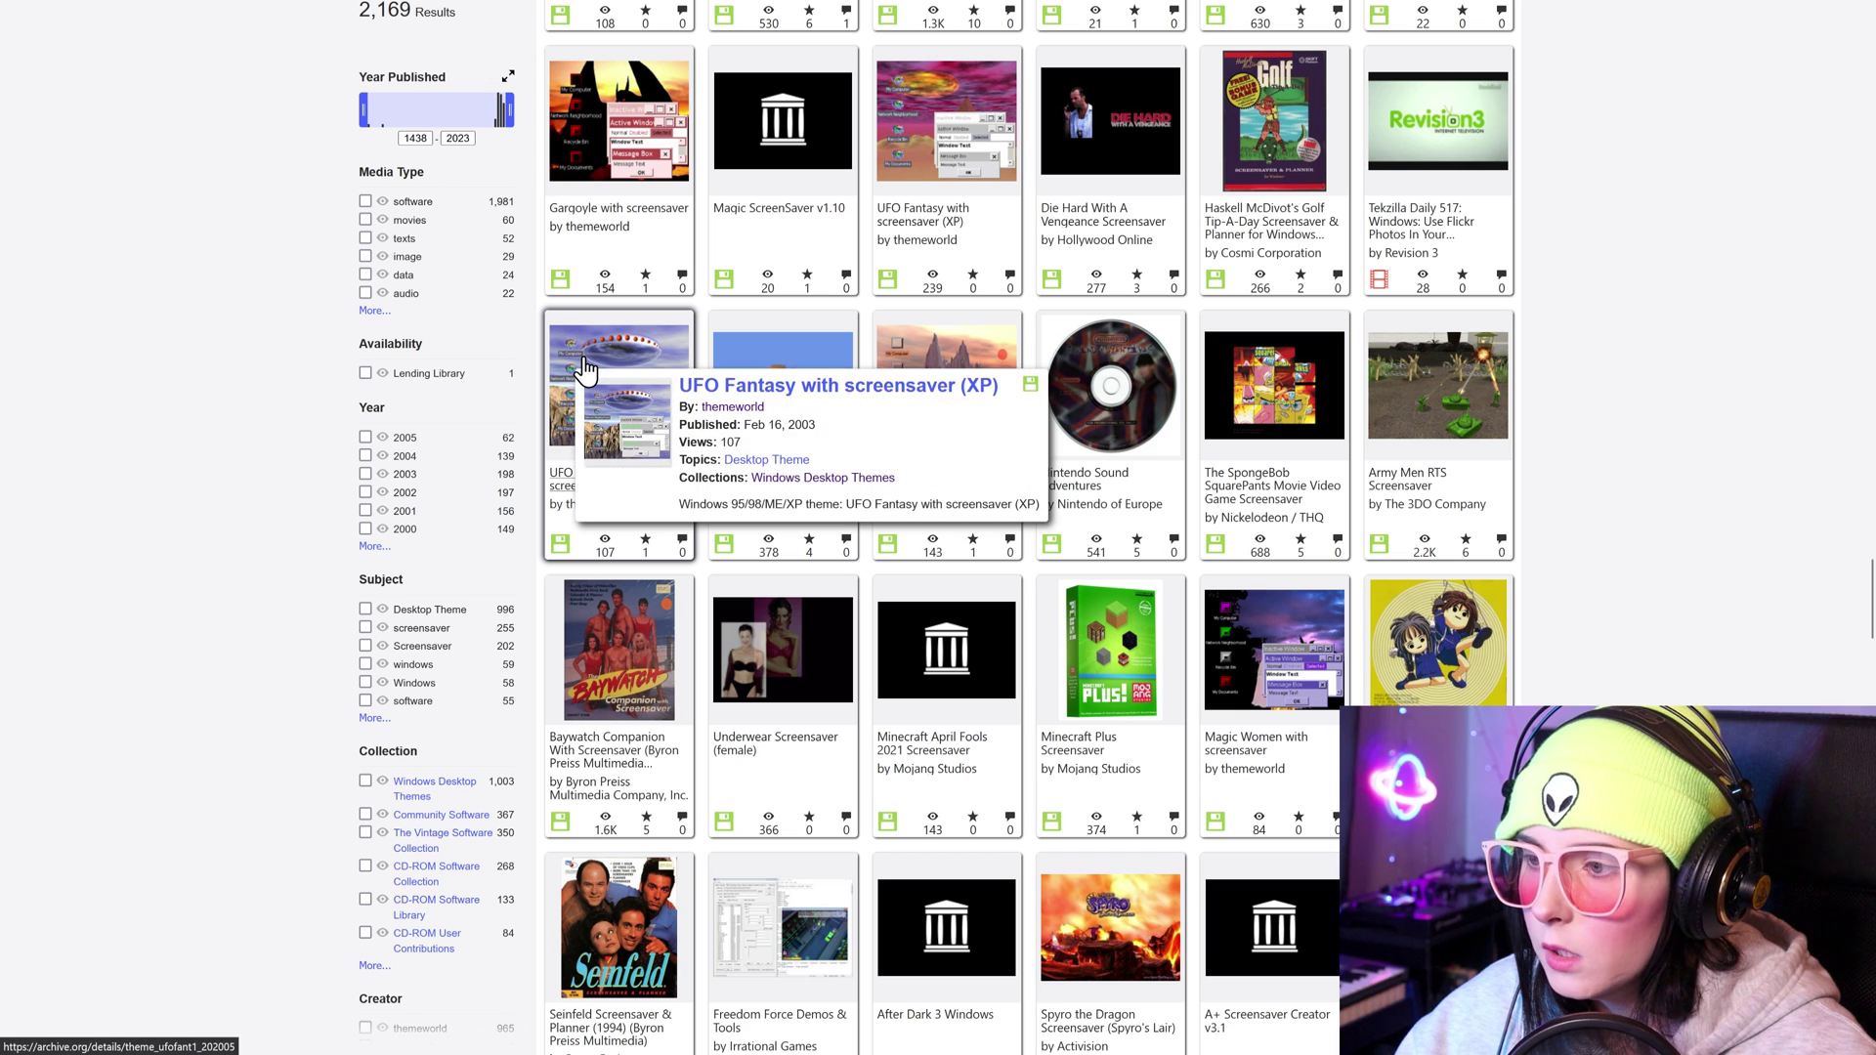
Download the UFO Fantasy theme as a ZIP
click(584, 371)
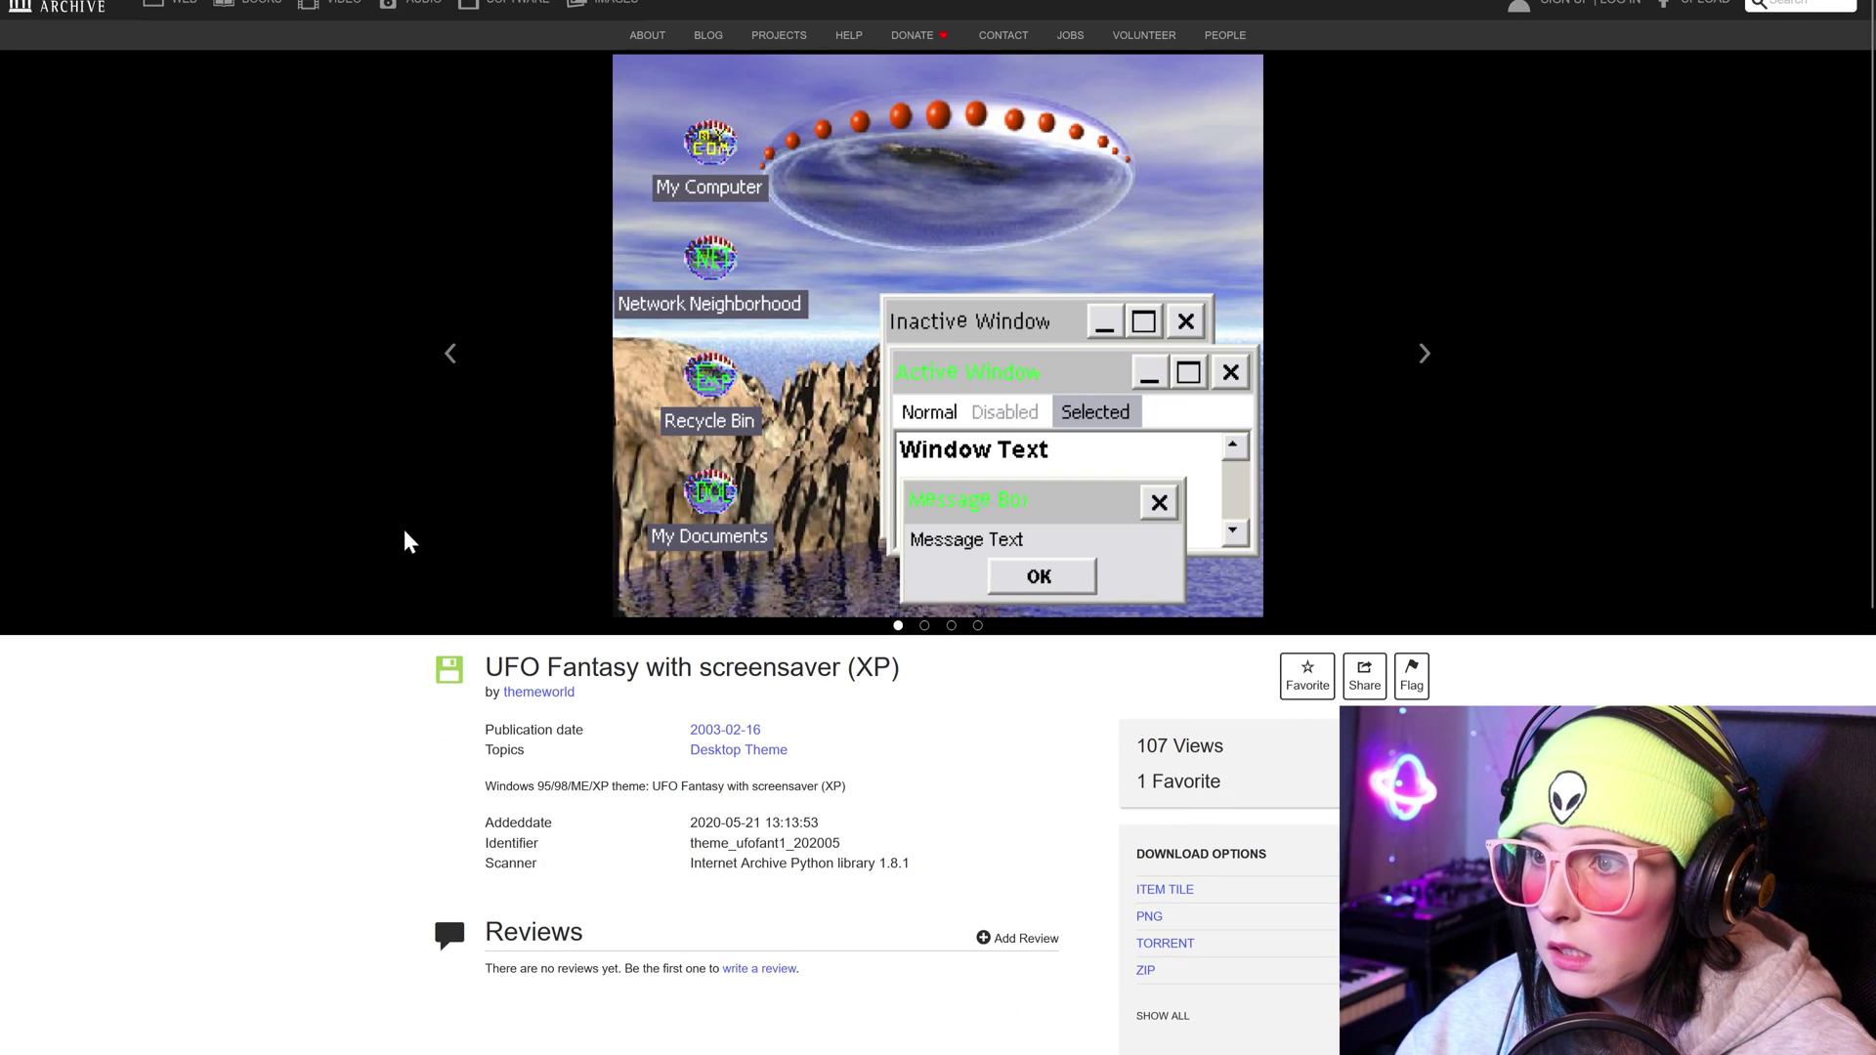
scroll(1100, 935, down, 1)
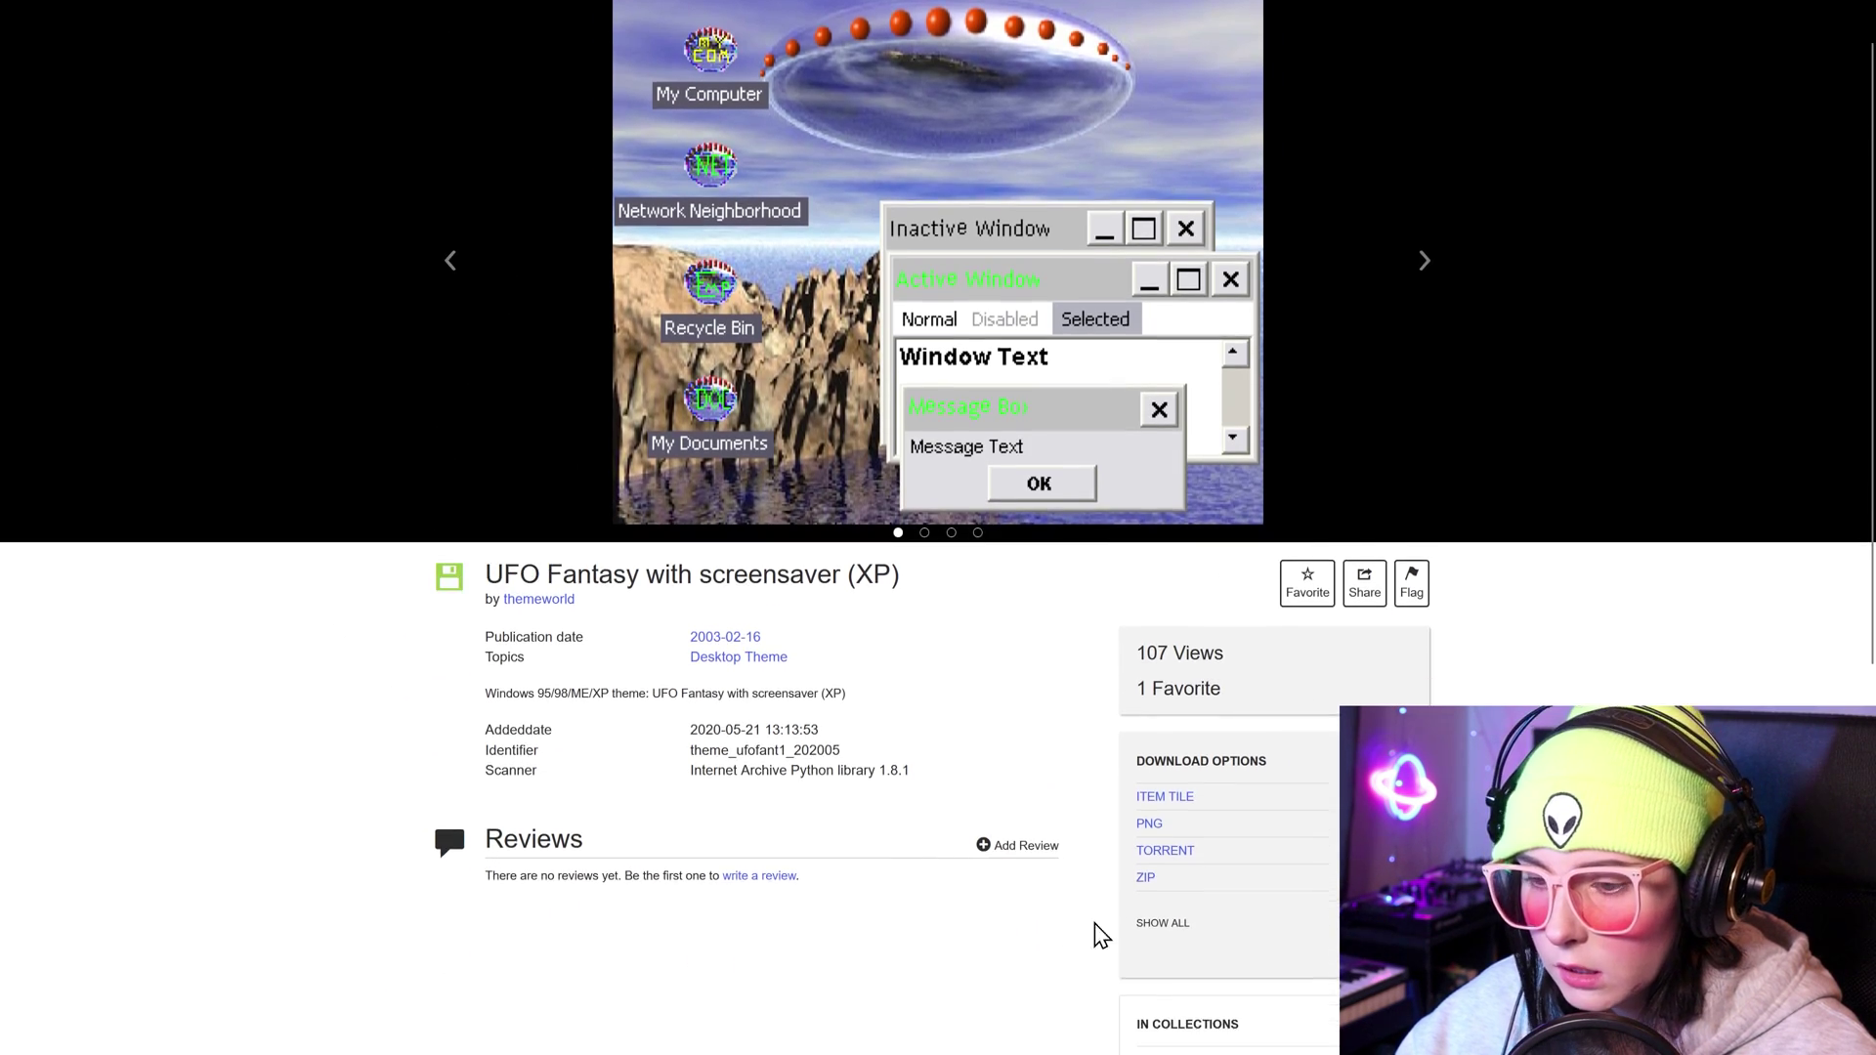
click(1153, 878)
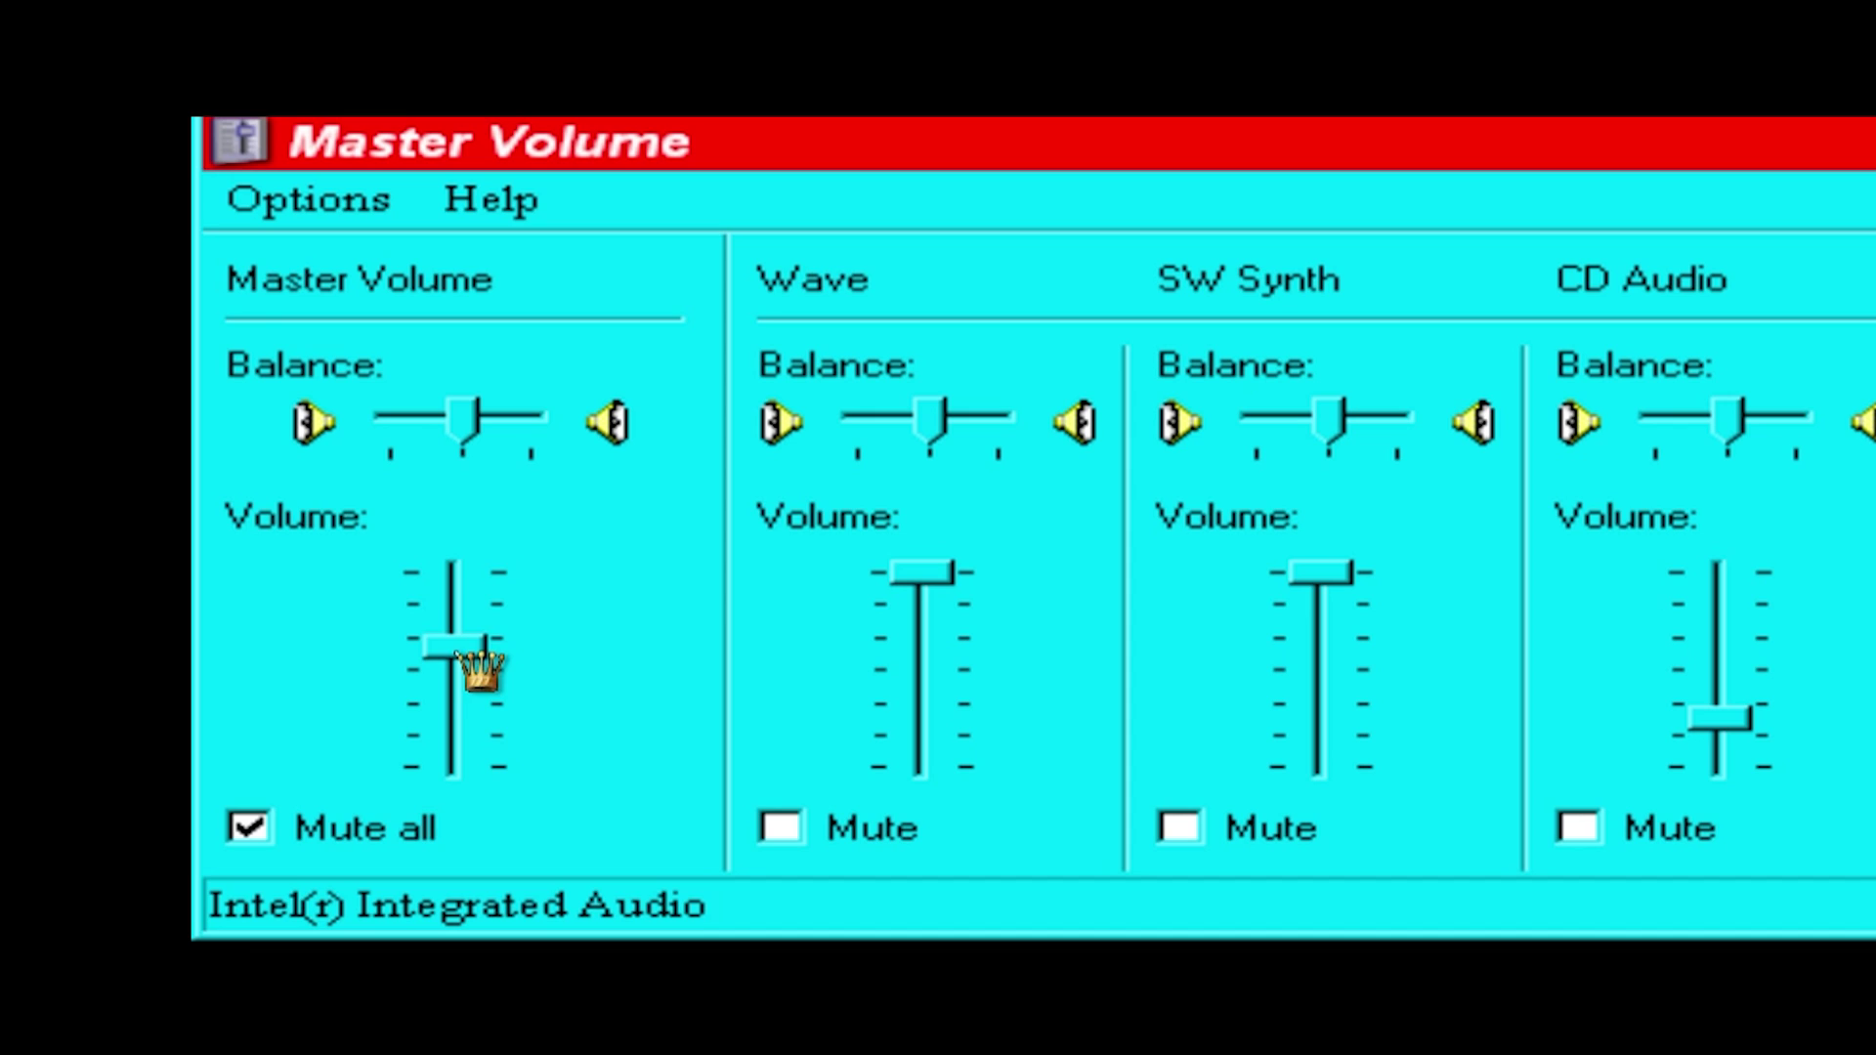
Raise the Master Volume slider
drag(477, 665, 500, 622)
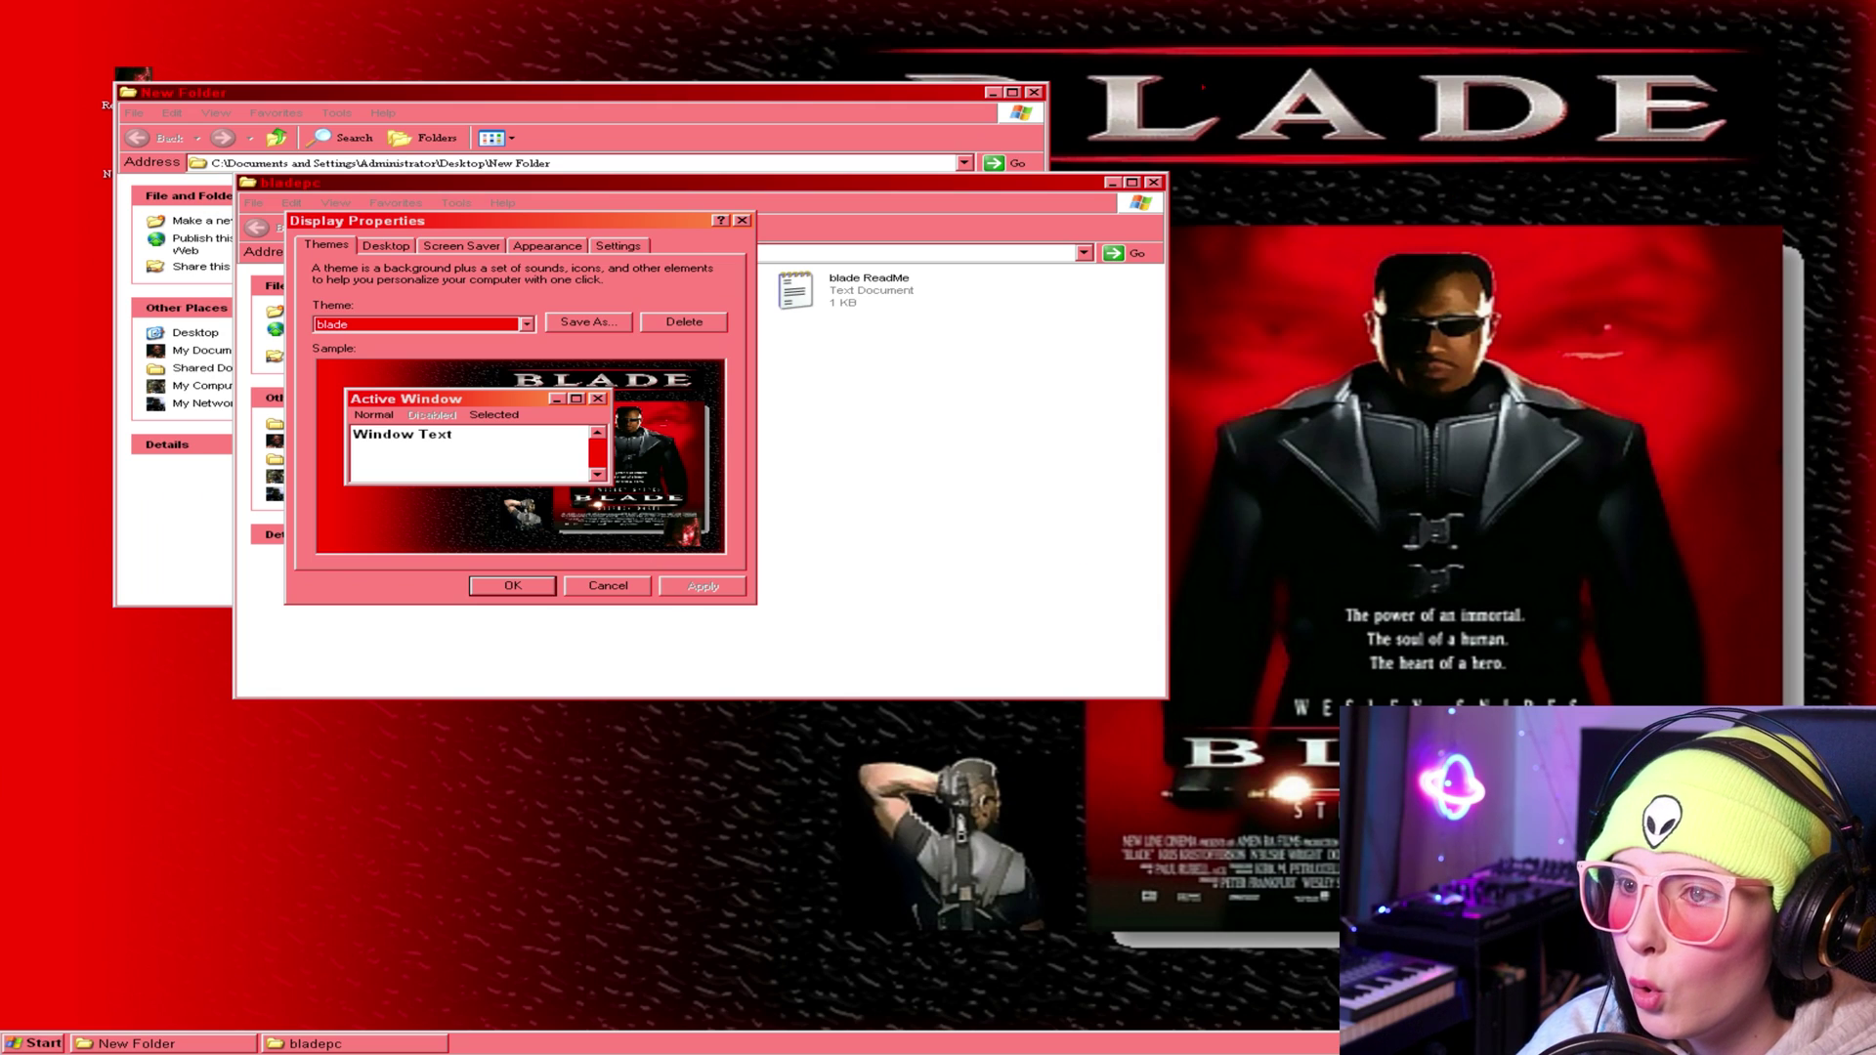
Apply the Blade theme and enable My Documents on the desktop
click(540, 585)
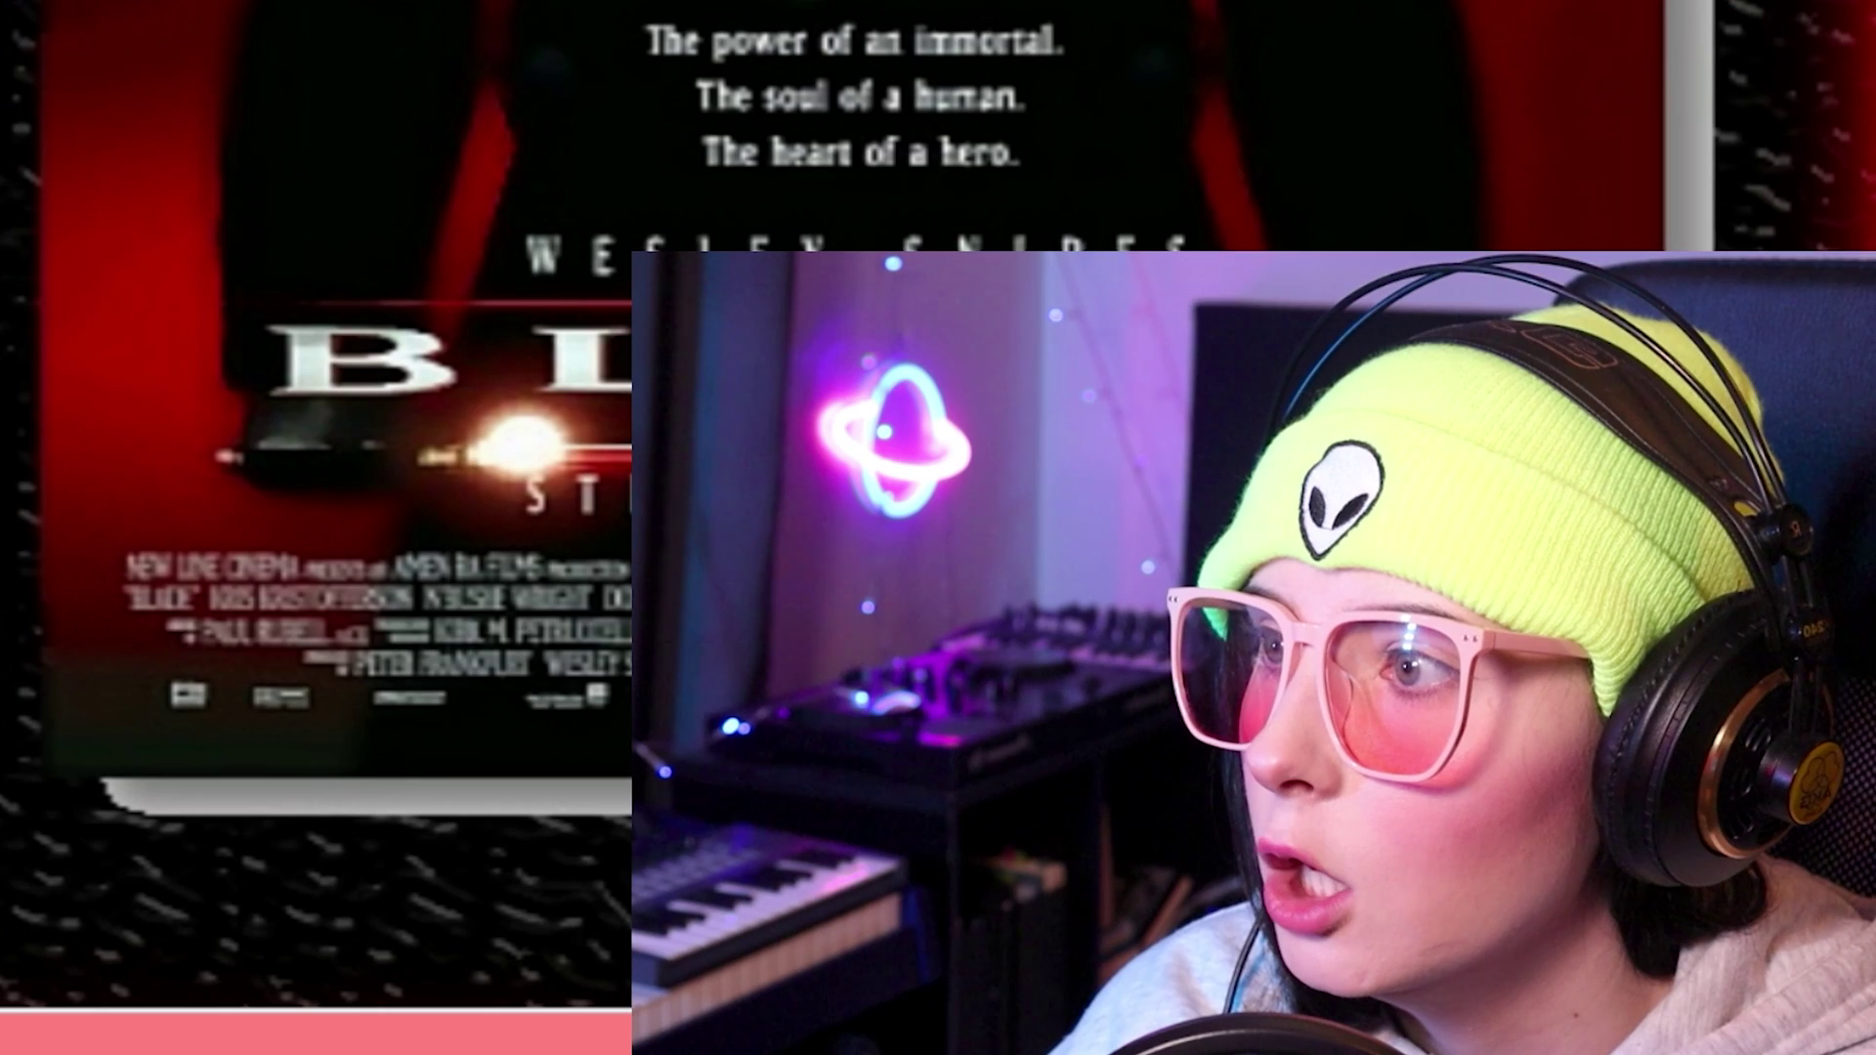
click(33, 1043)
right_click(303, 689)
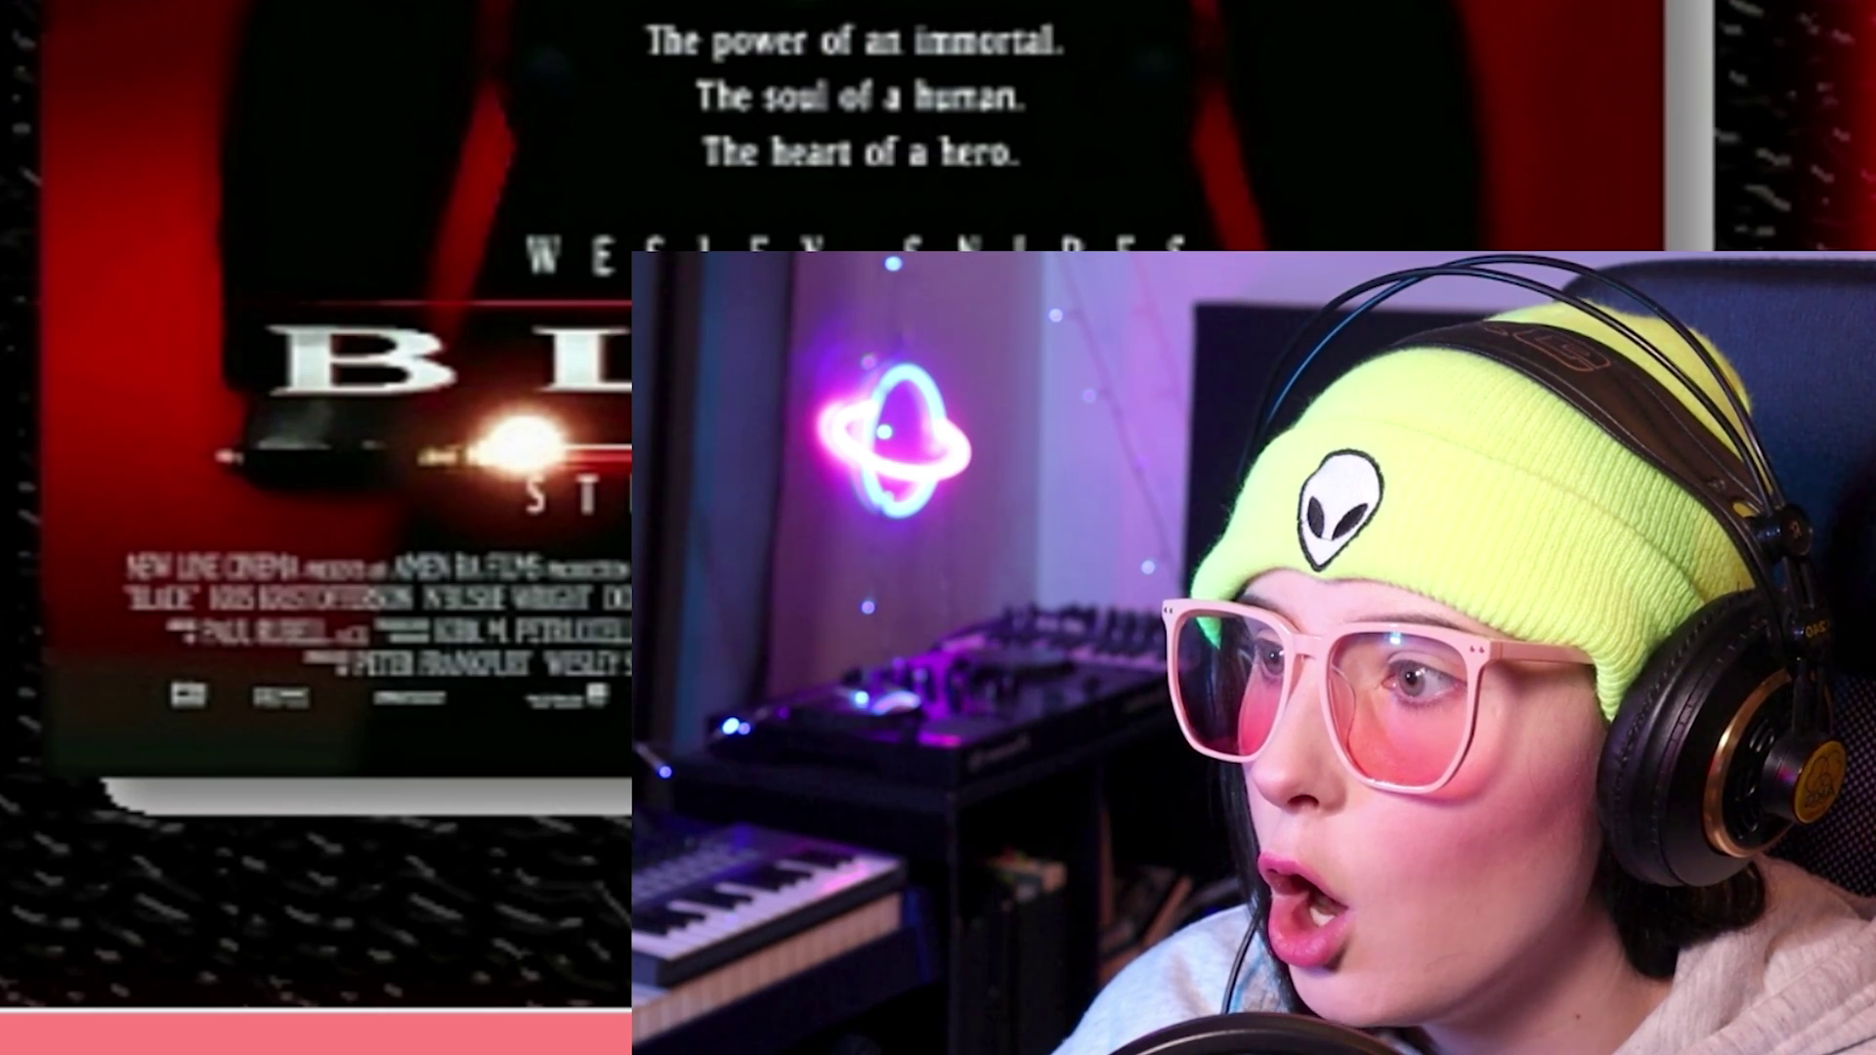
click(425, 775)
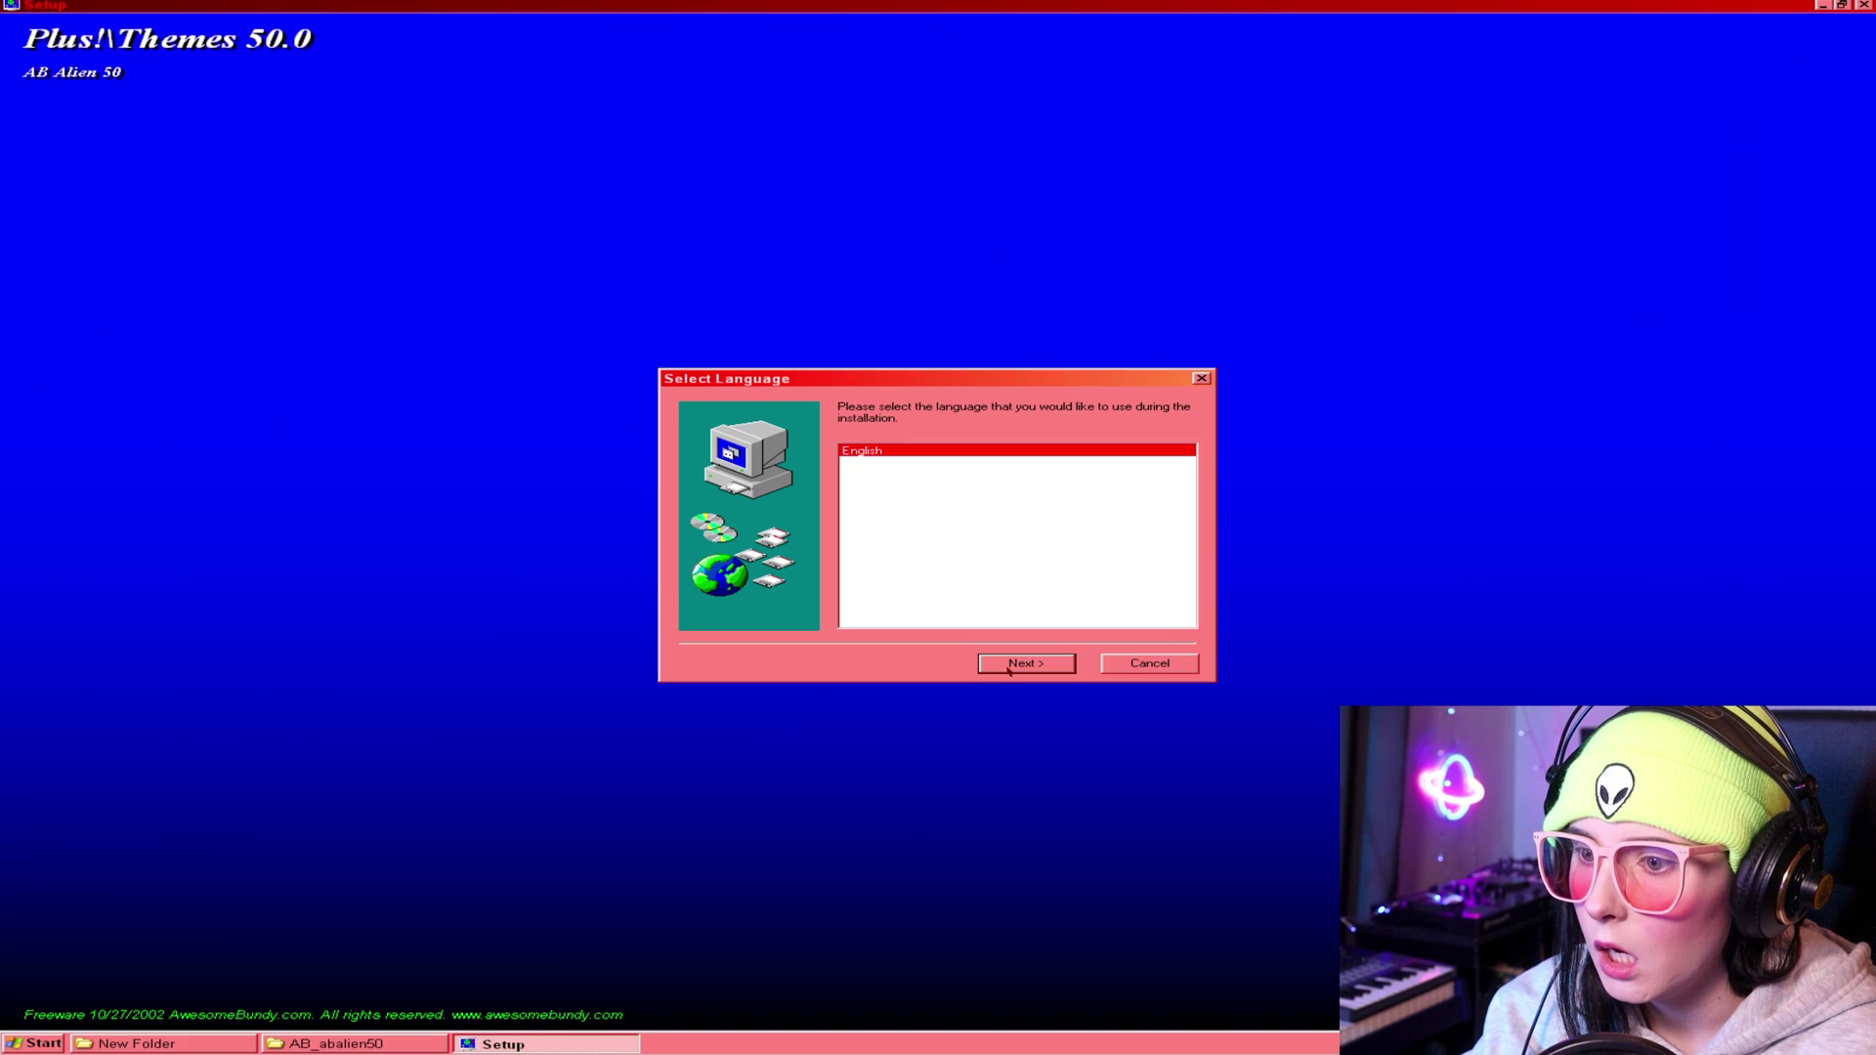
Install and apply the AB Alien 50 theme
click(1016, 665)
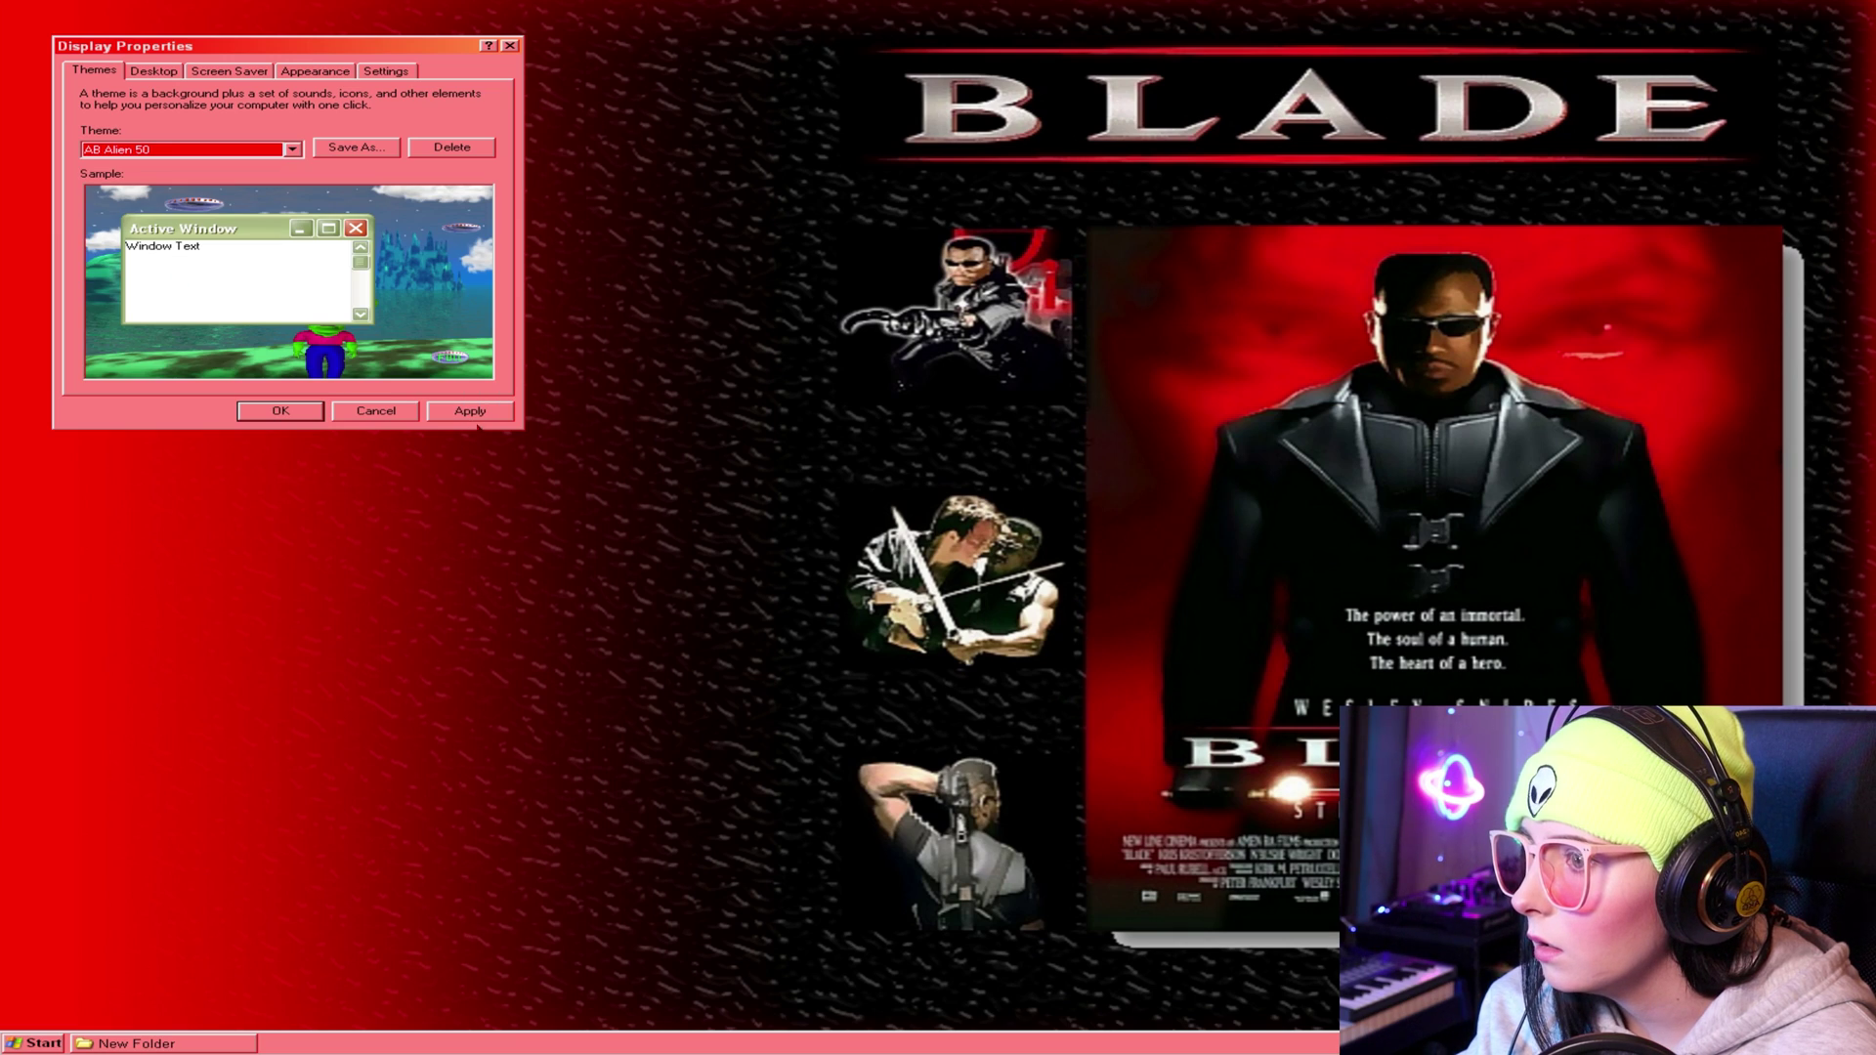
click(479, 419)
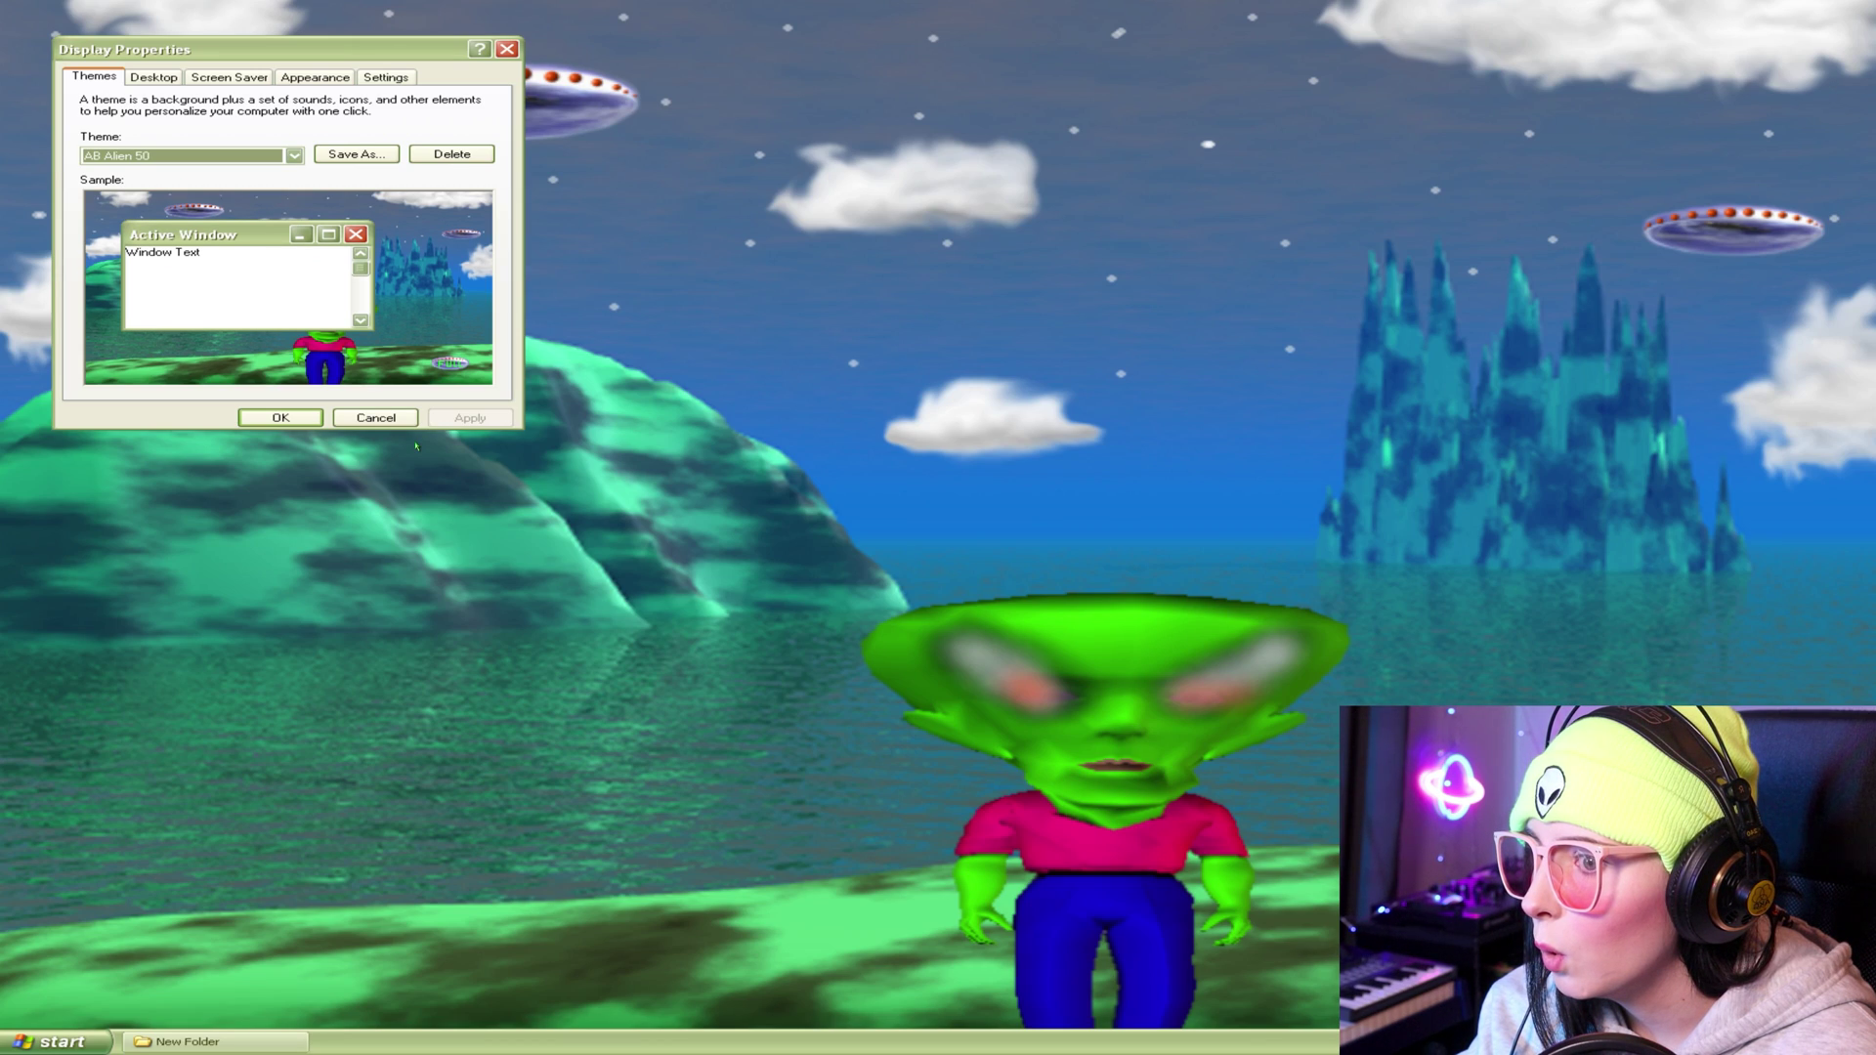
click(296, 425)
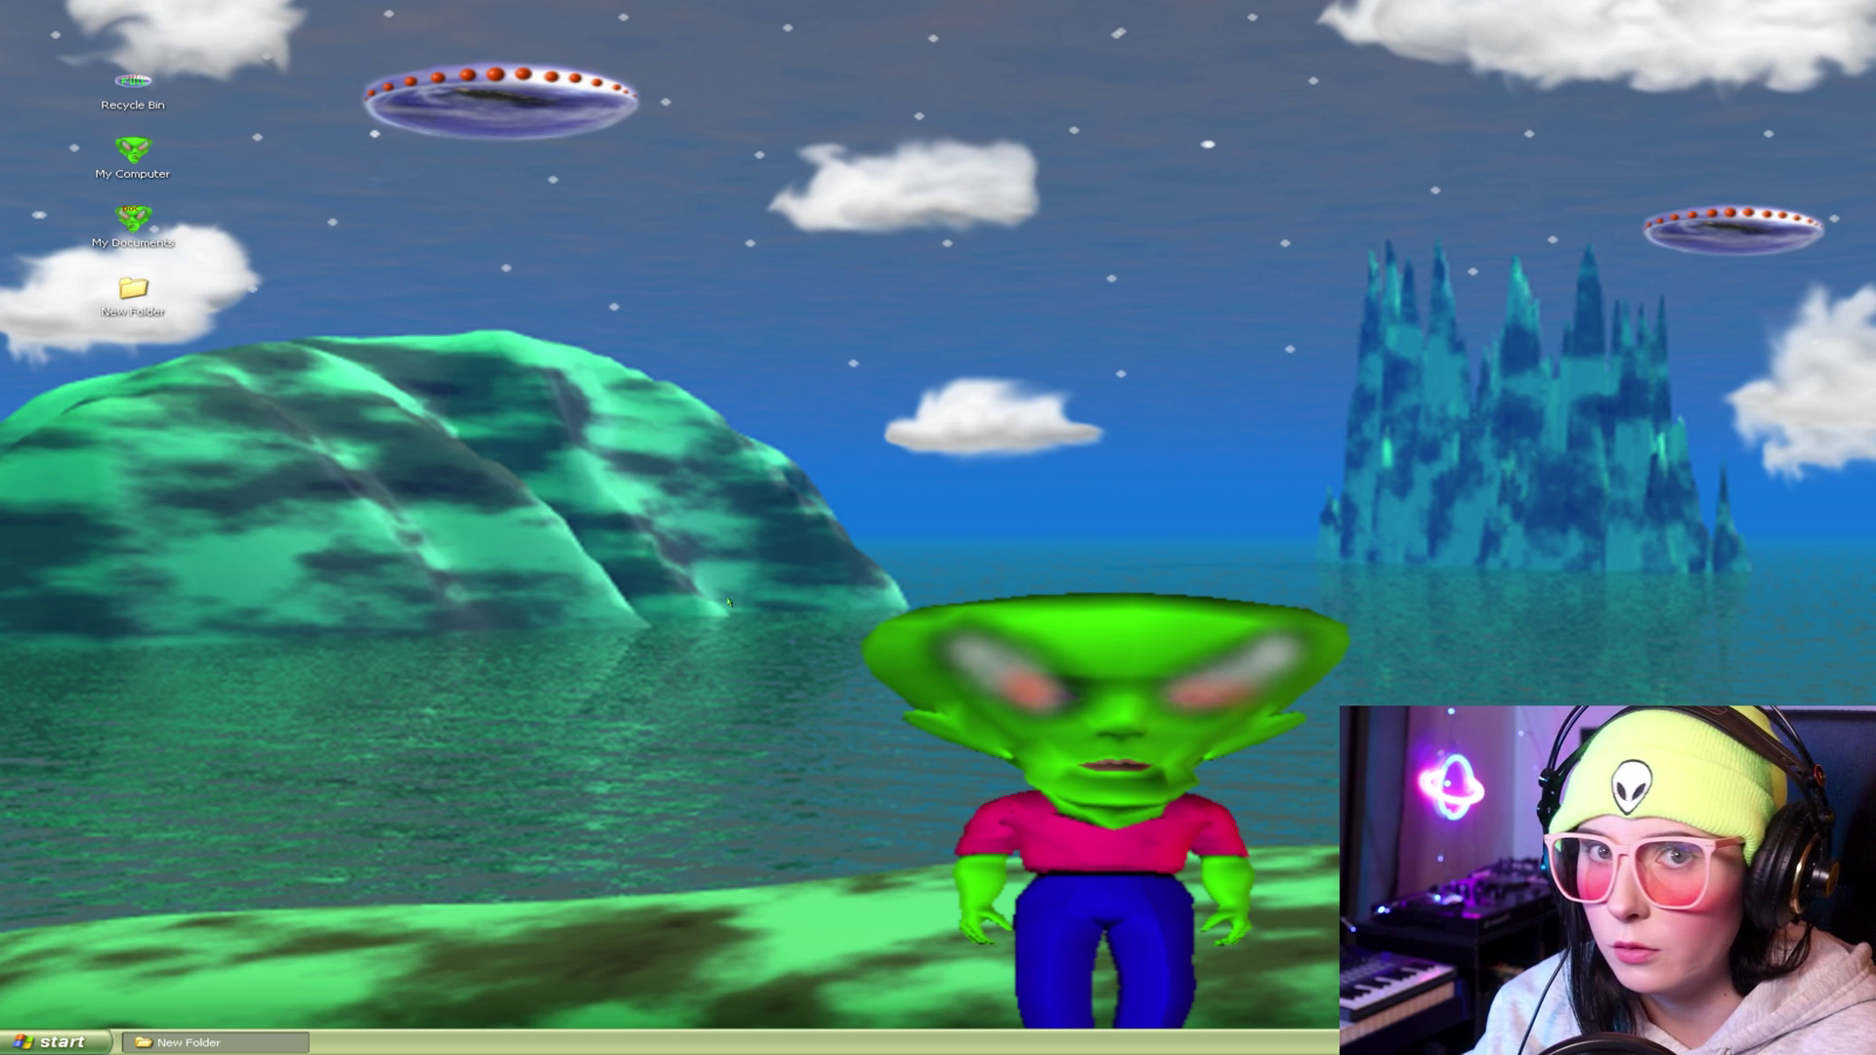
Preview the Ab alien 50 screensaver full-screen from Display Properties
right_click(484, 385)
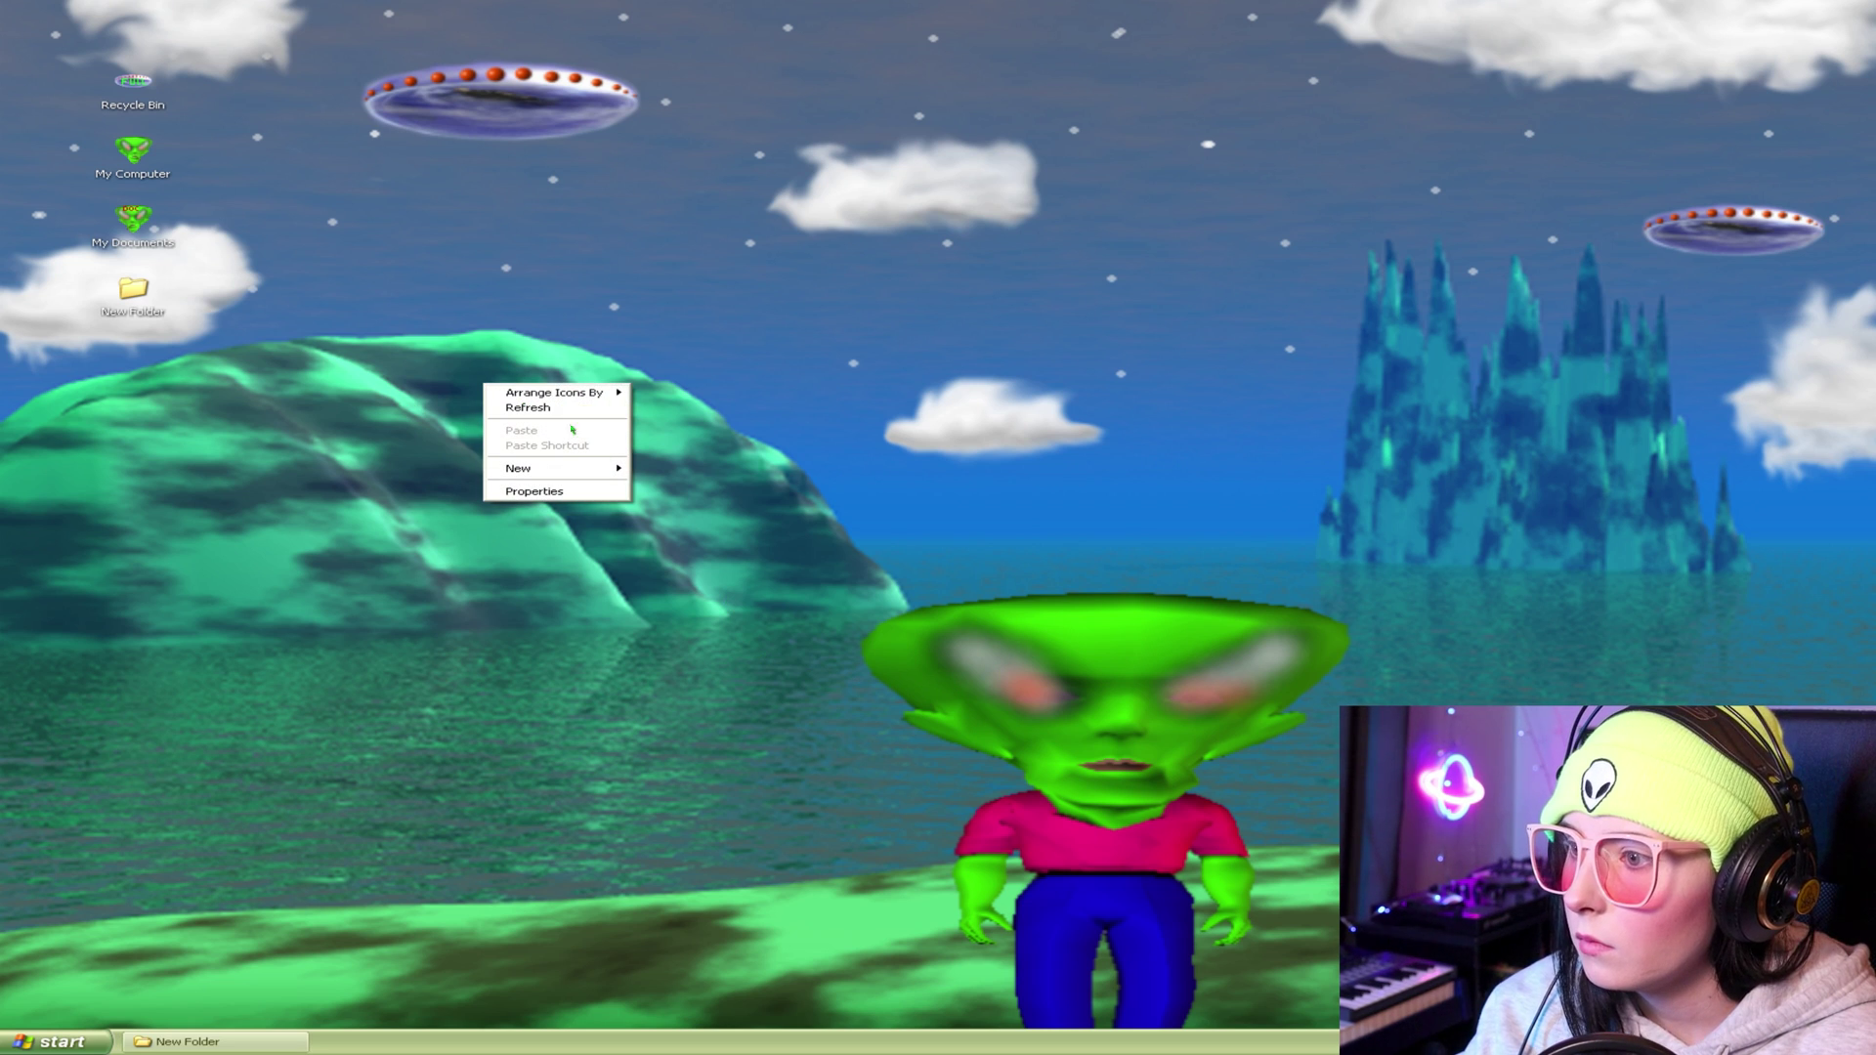
click(544, 492)
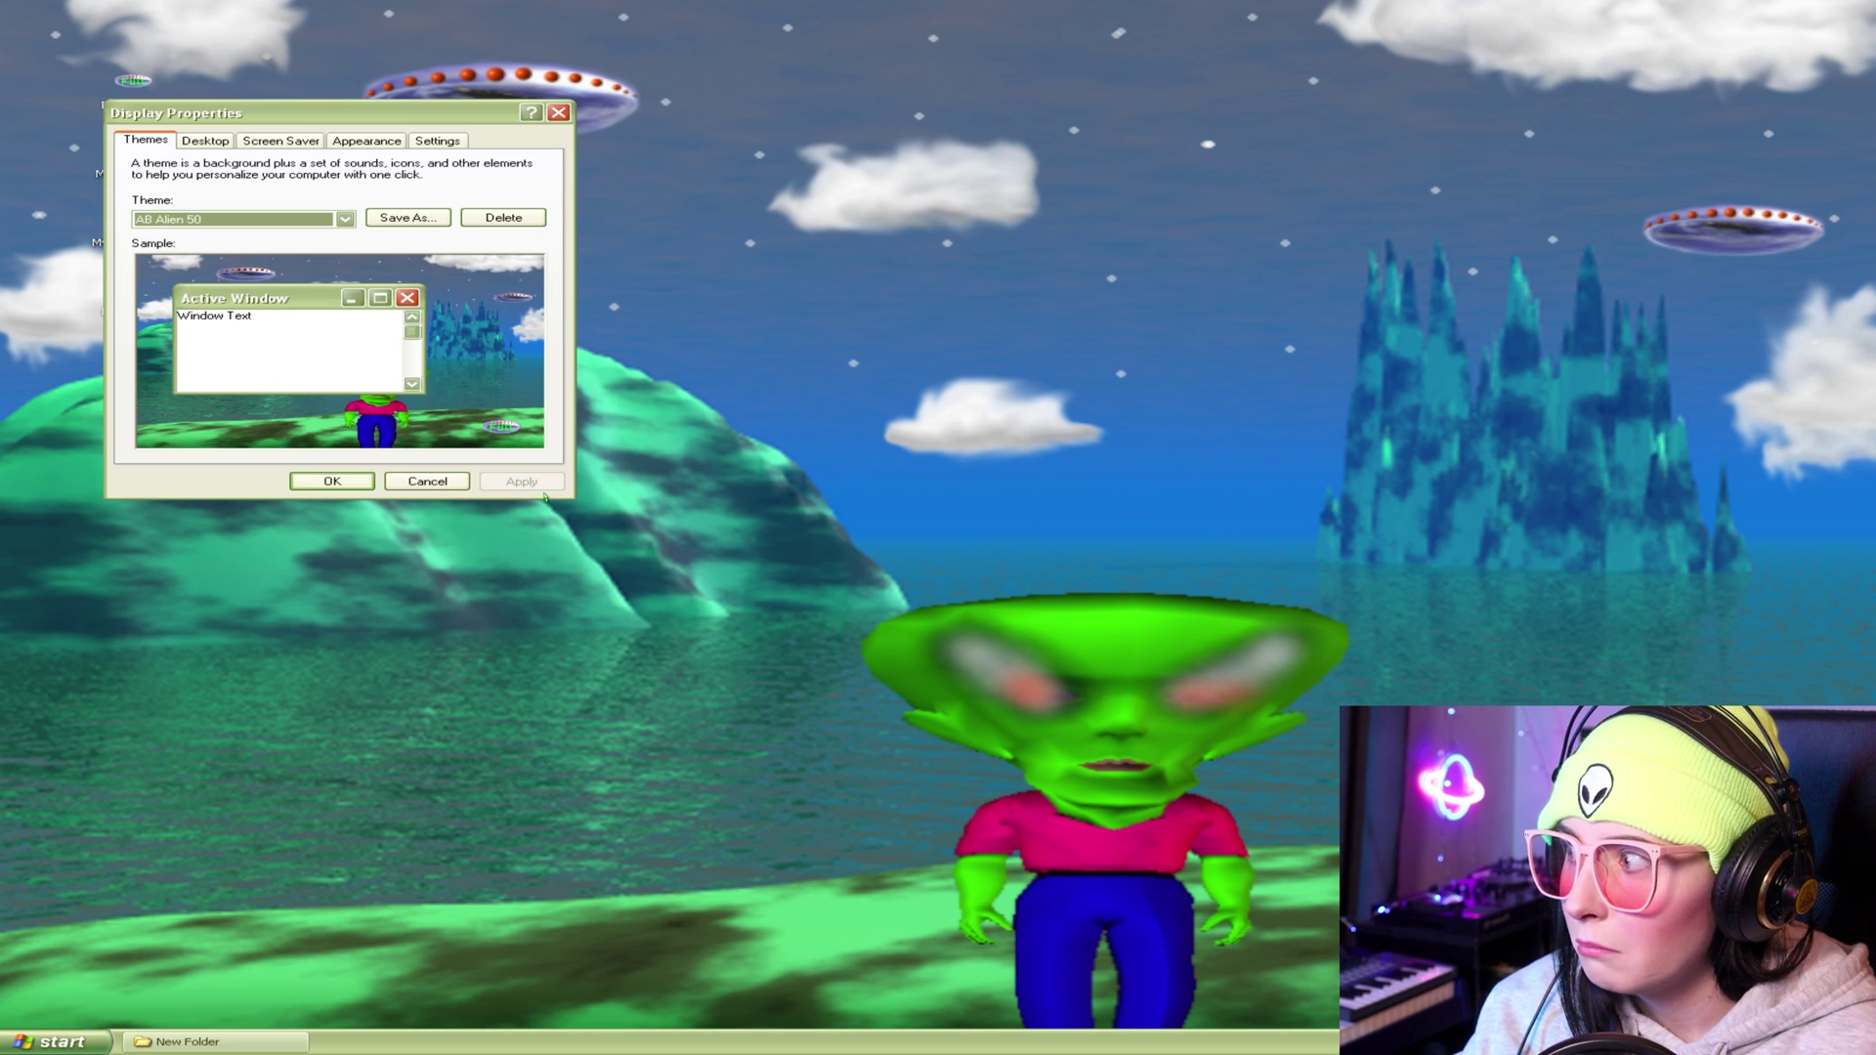
drag(435, 122, 578, 169)
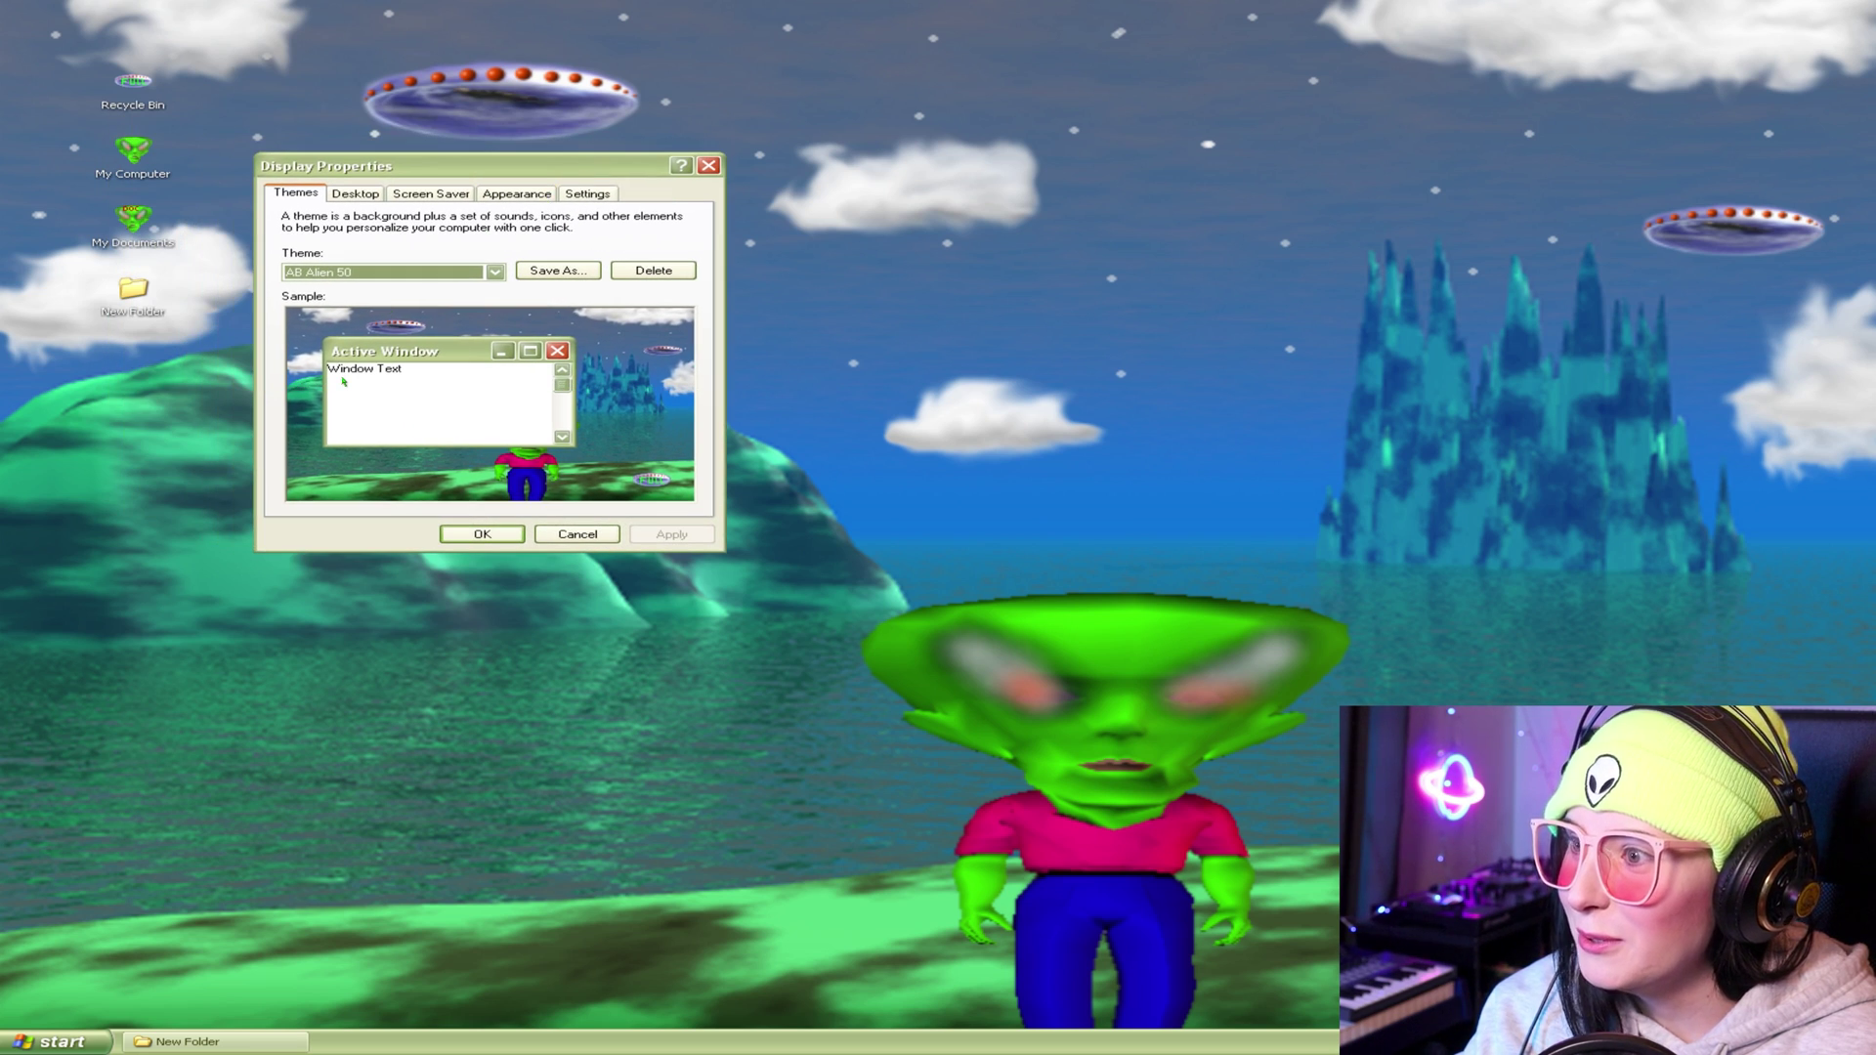
click(425, 187)
click(1399, 621)
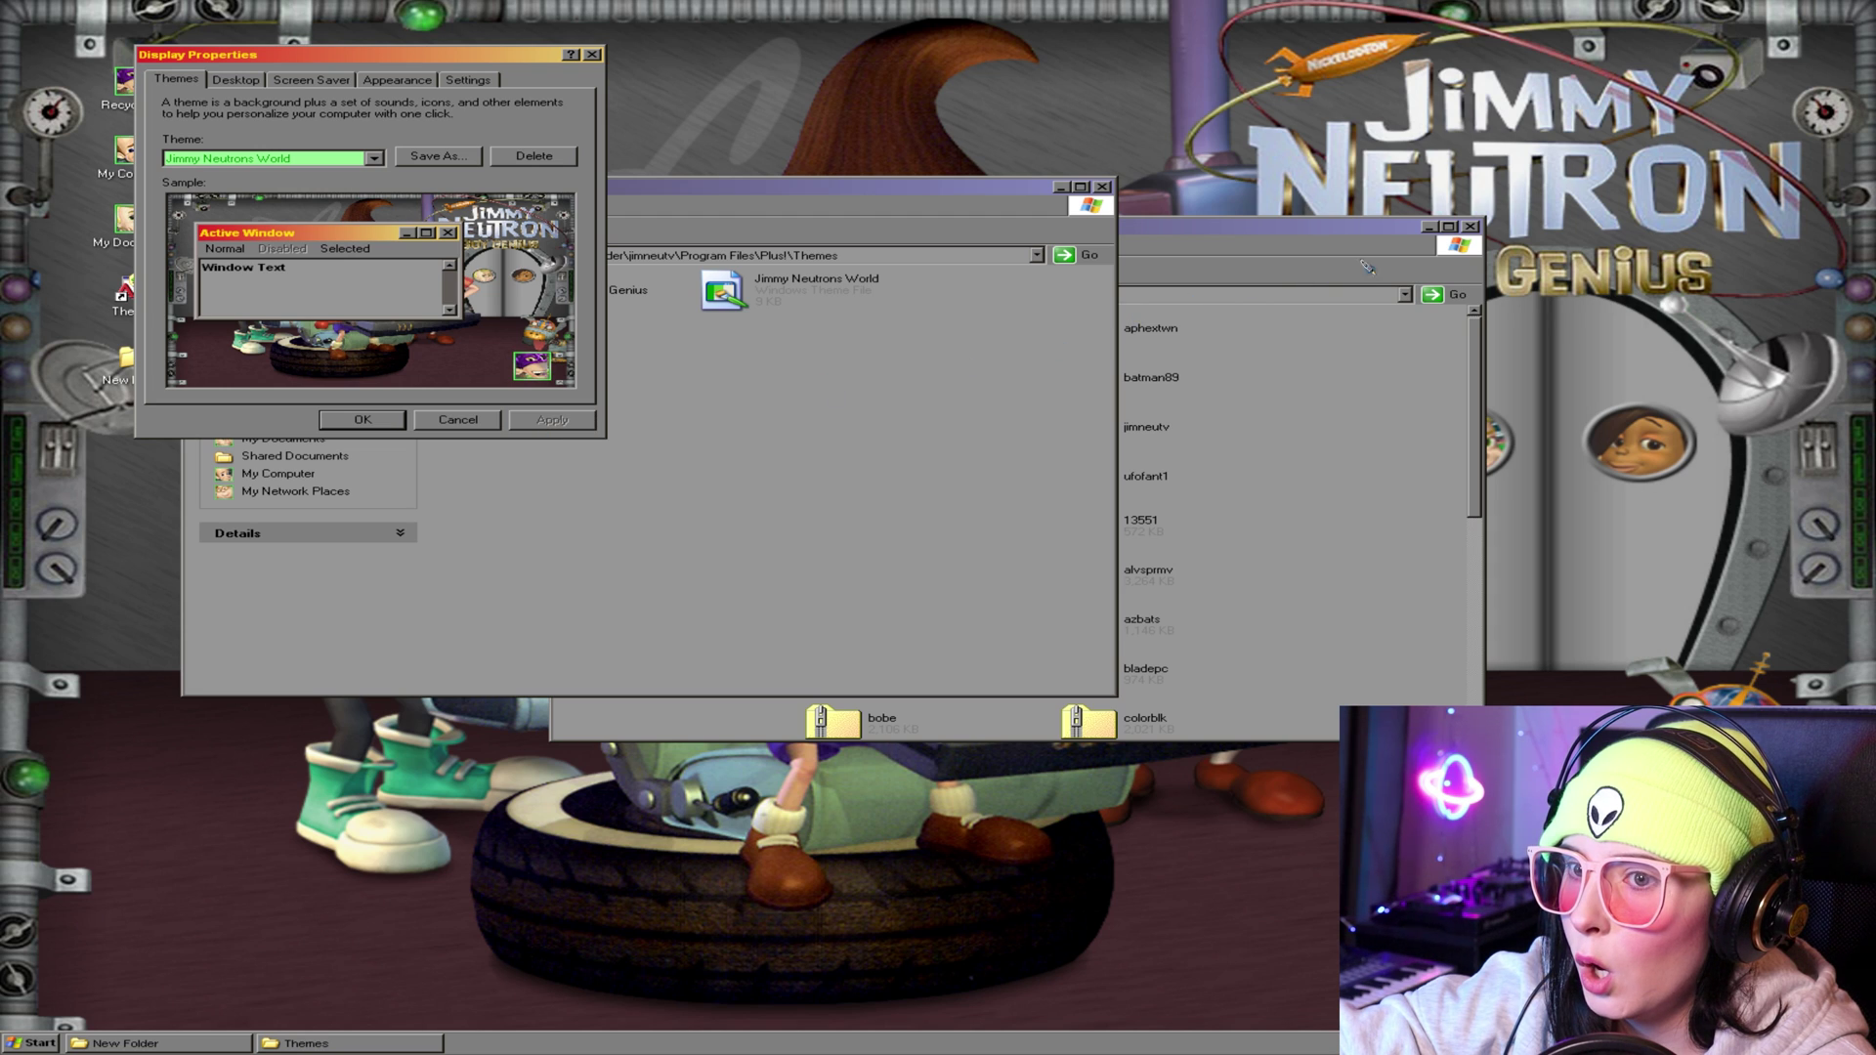
Minimize the theme-archive and folder windows and move Display Properties aside to reveal the wallpaper
click(1428, 227)
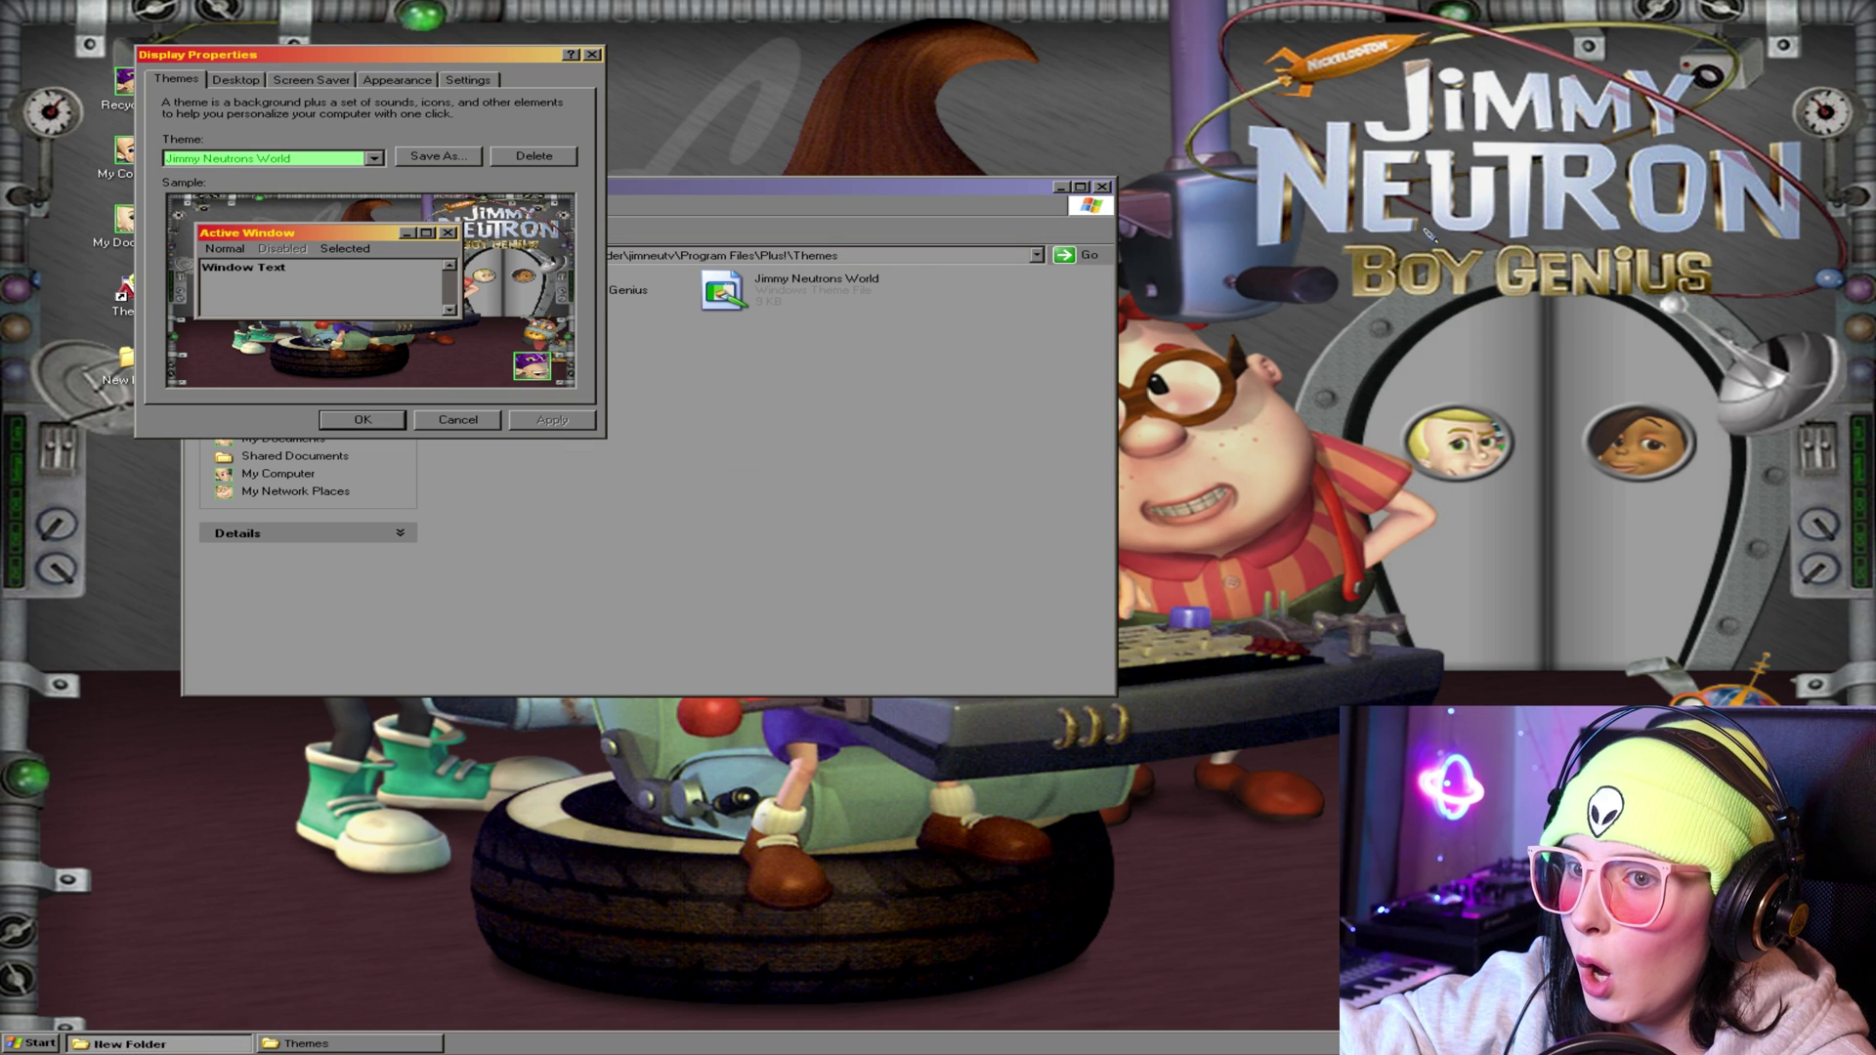
click(1061, 188)
drag(526, 64, 651, 138)
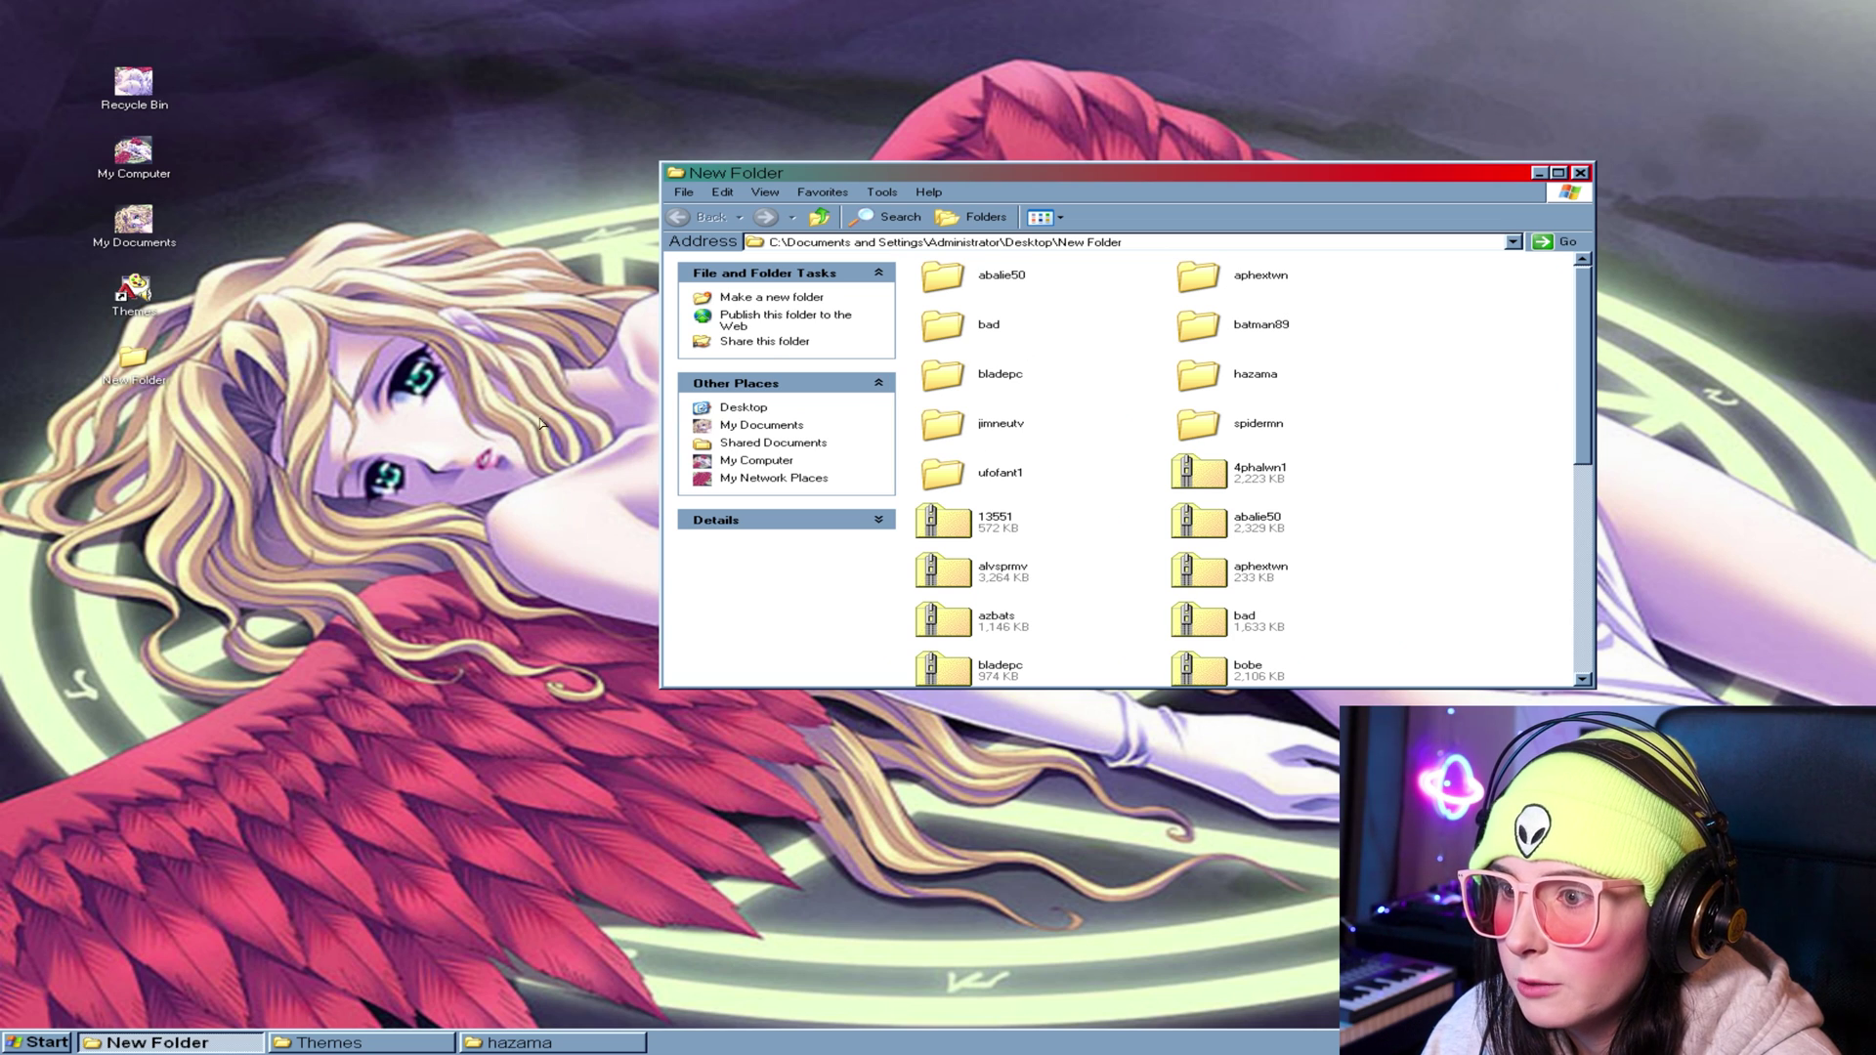
Bring up the desktop's right-click menu
right_click(401, 581)
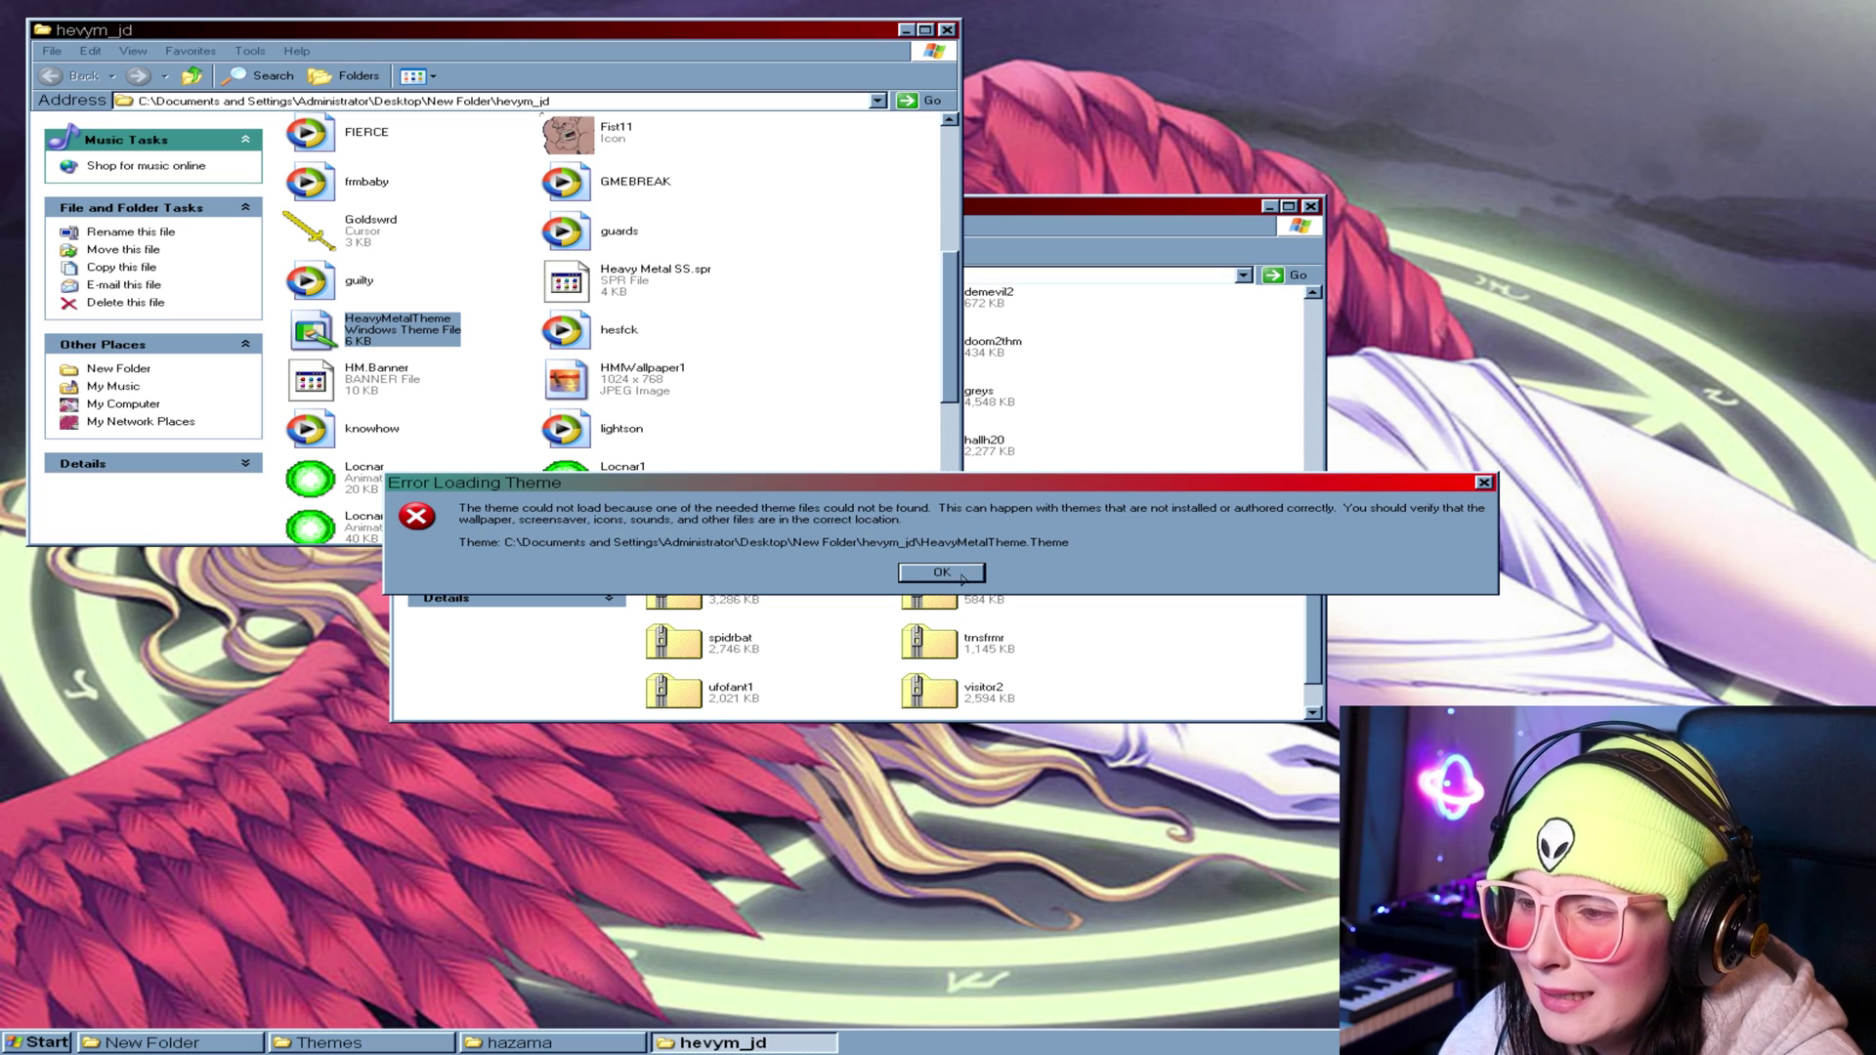
Dismiss the missing theme files error and return to the Plus! Themes folder
click(961, 578)
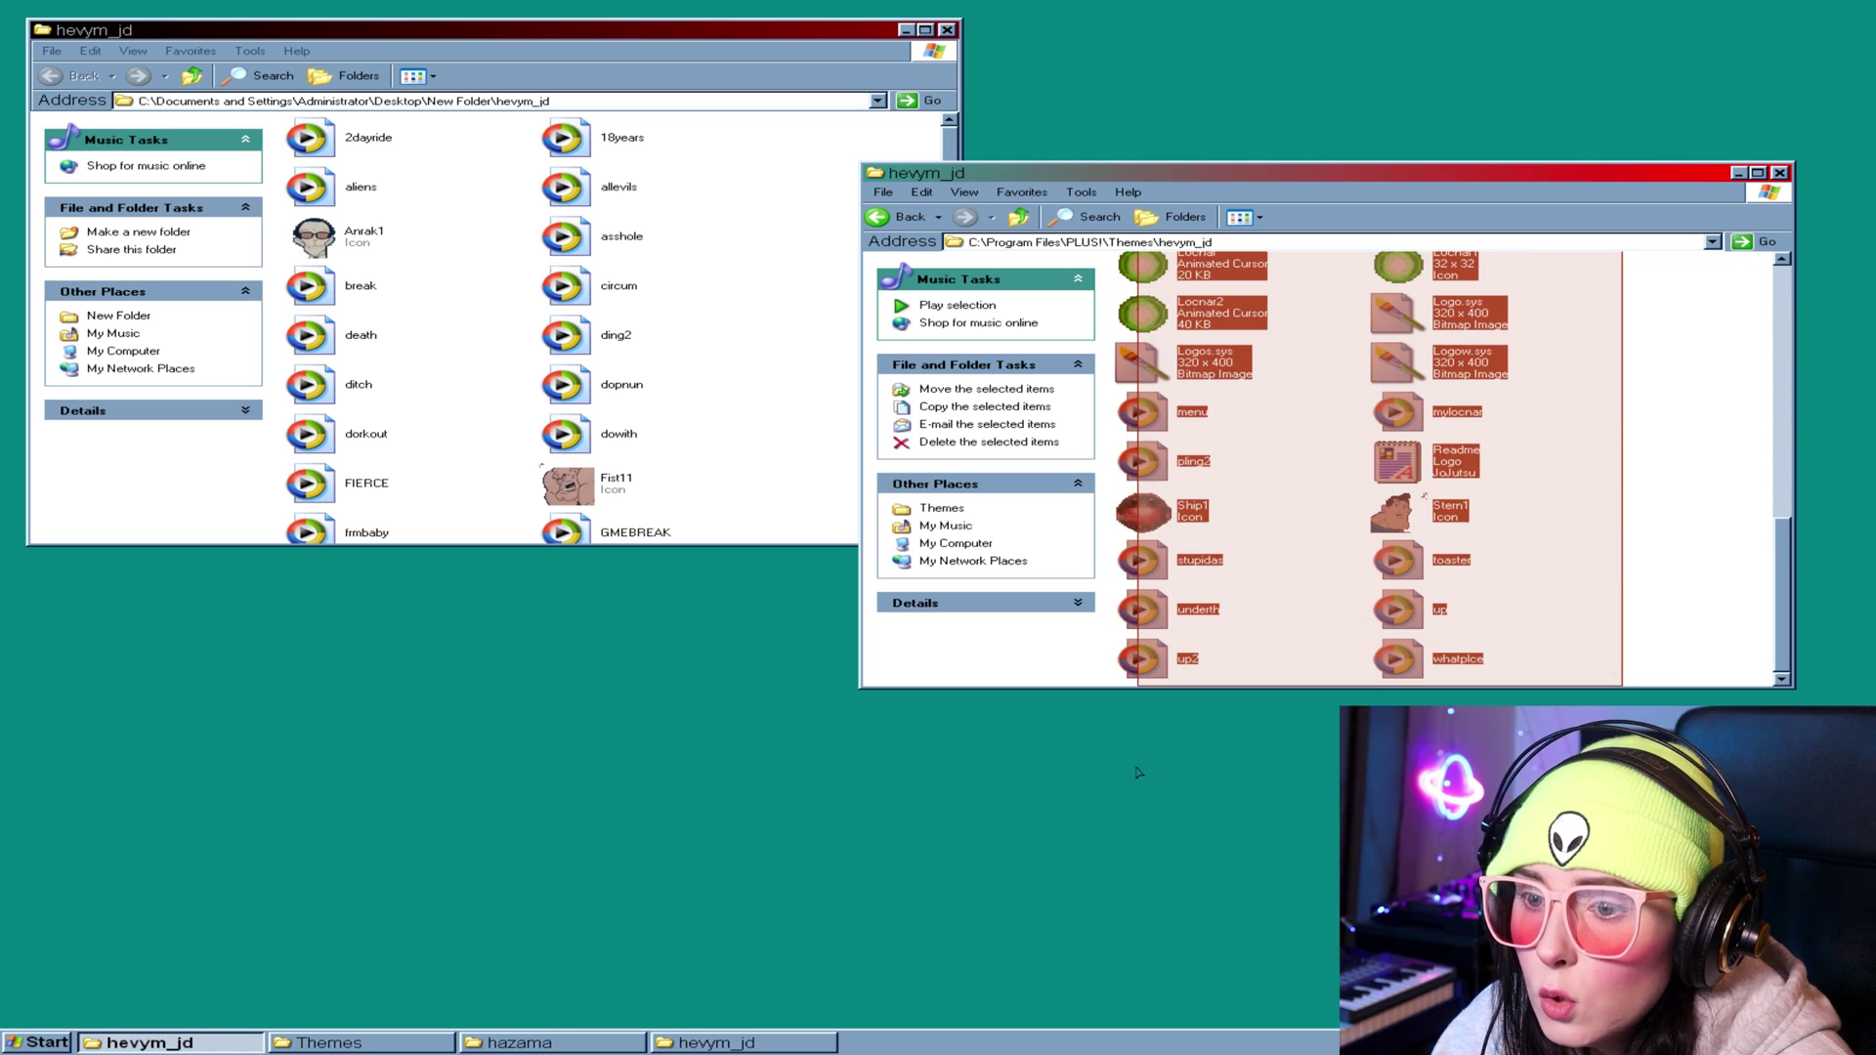
scroll(1141, 669, down, 2)
right_click(1141, 668)
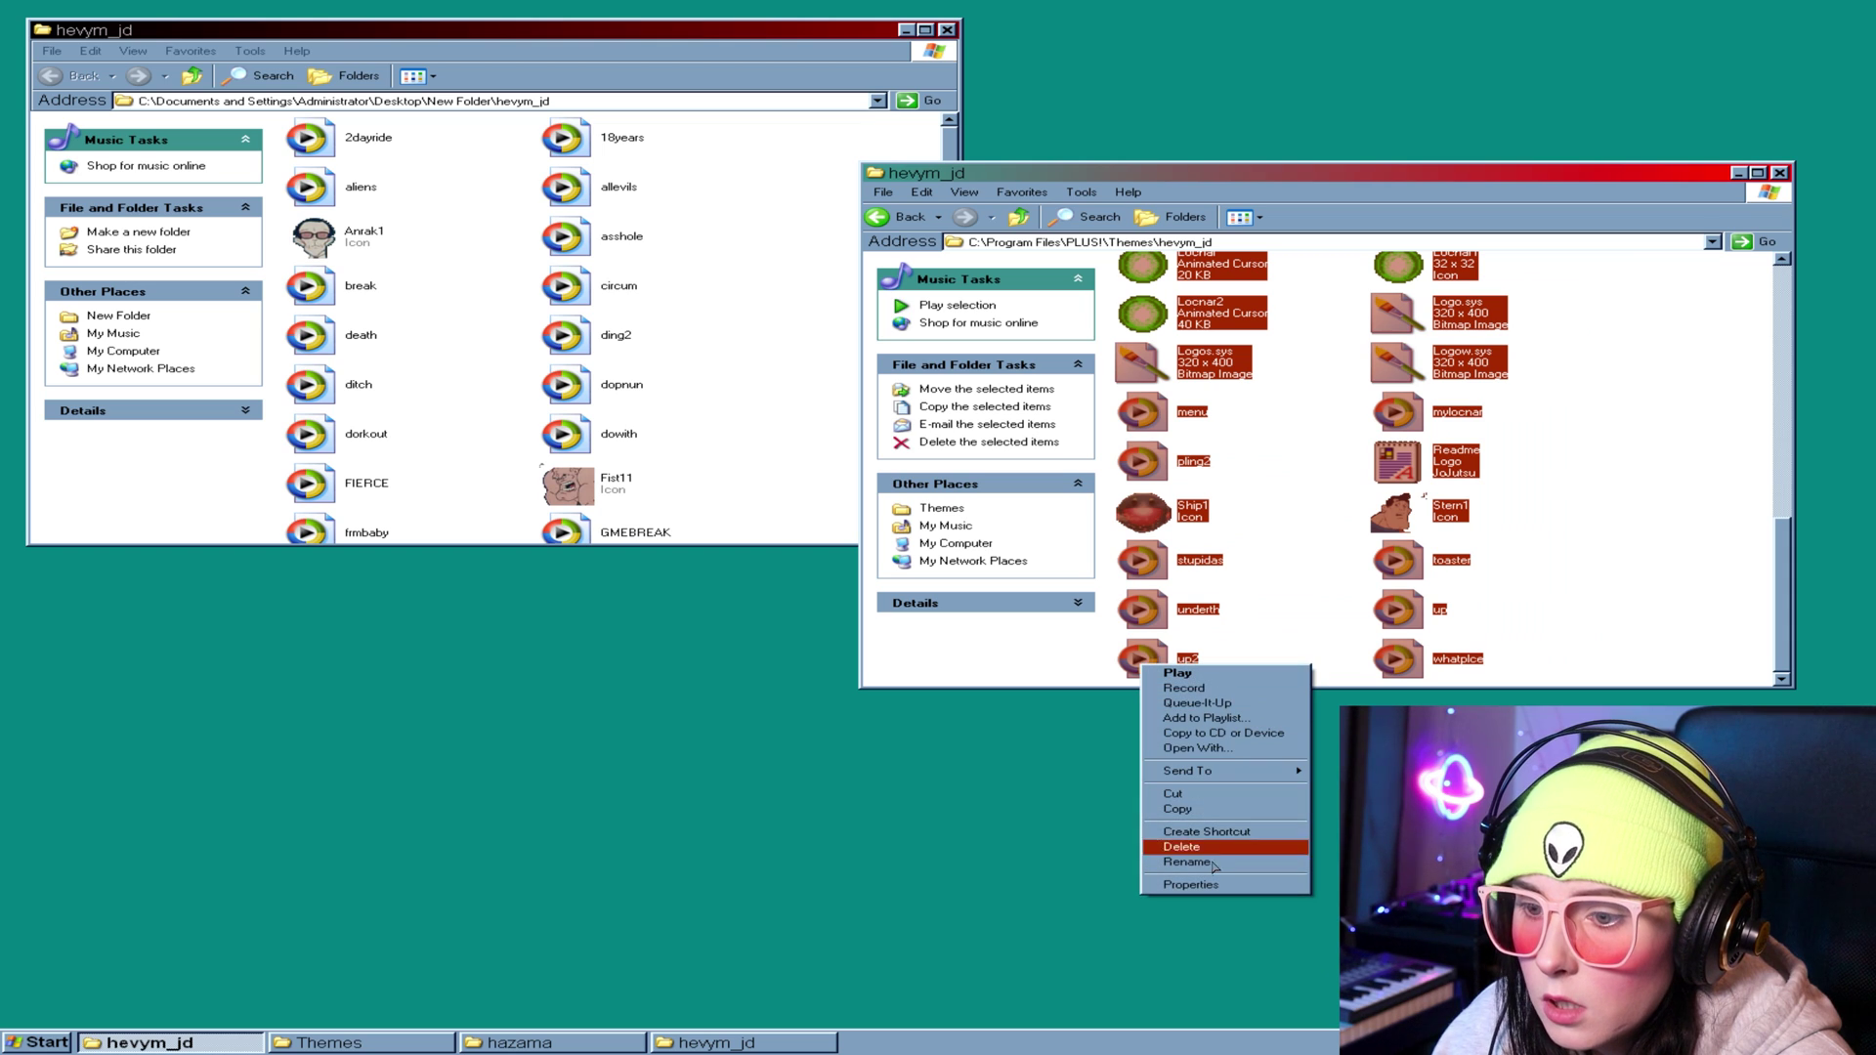
key(alt+Left)
scroll(1644, 590, up, 3)
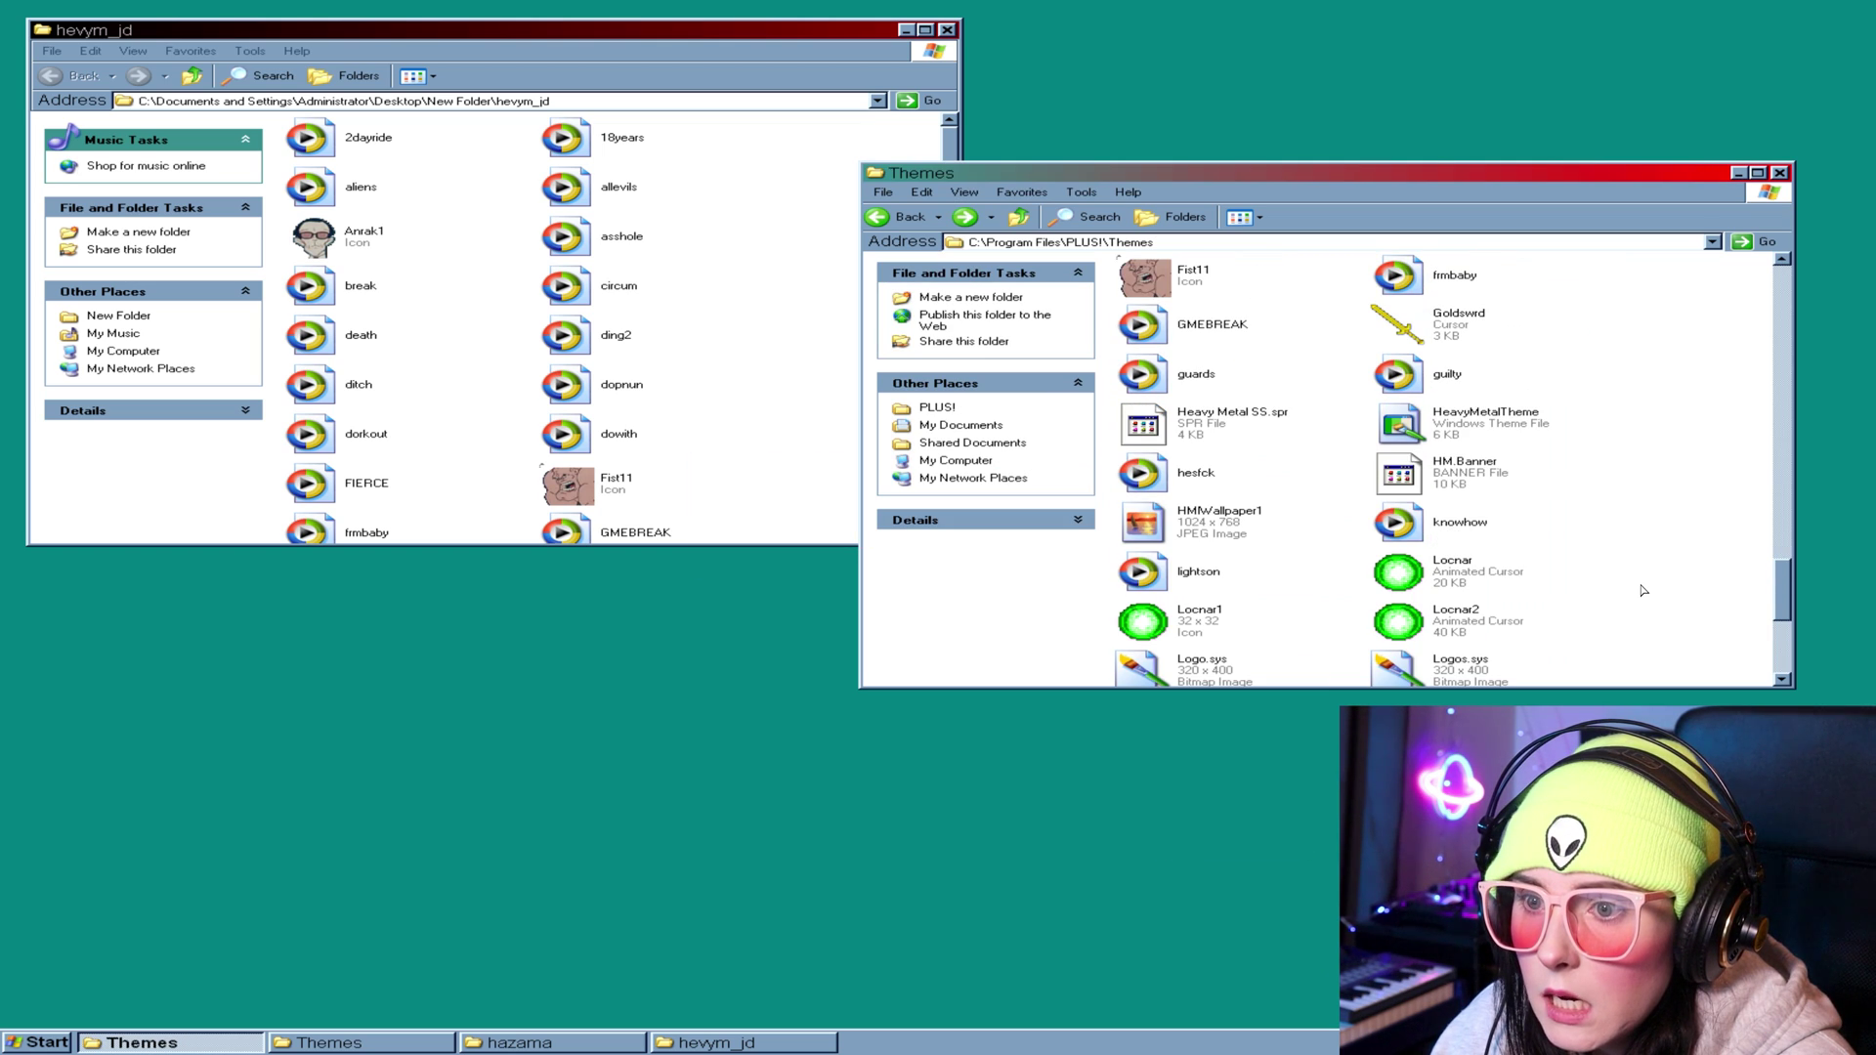
scroll(1644, 591, down, 2)
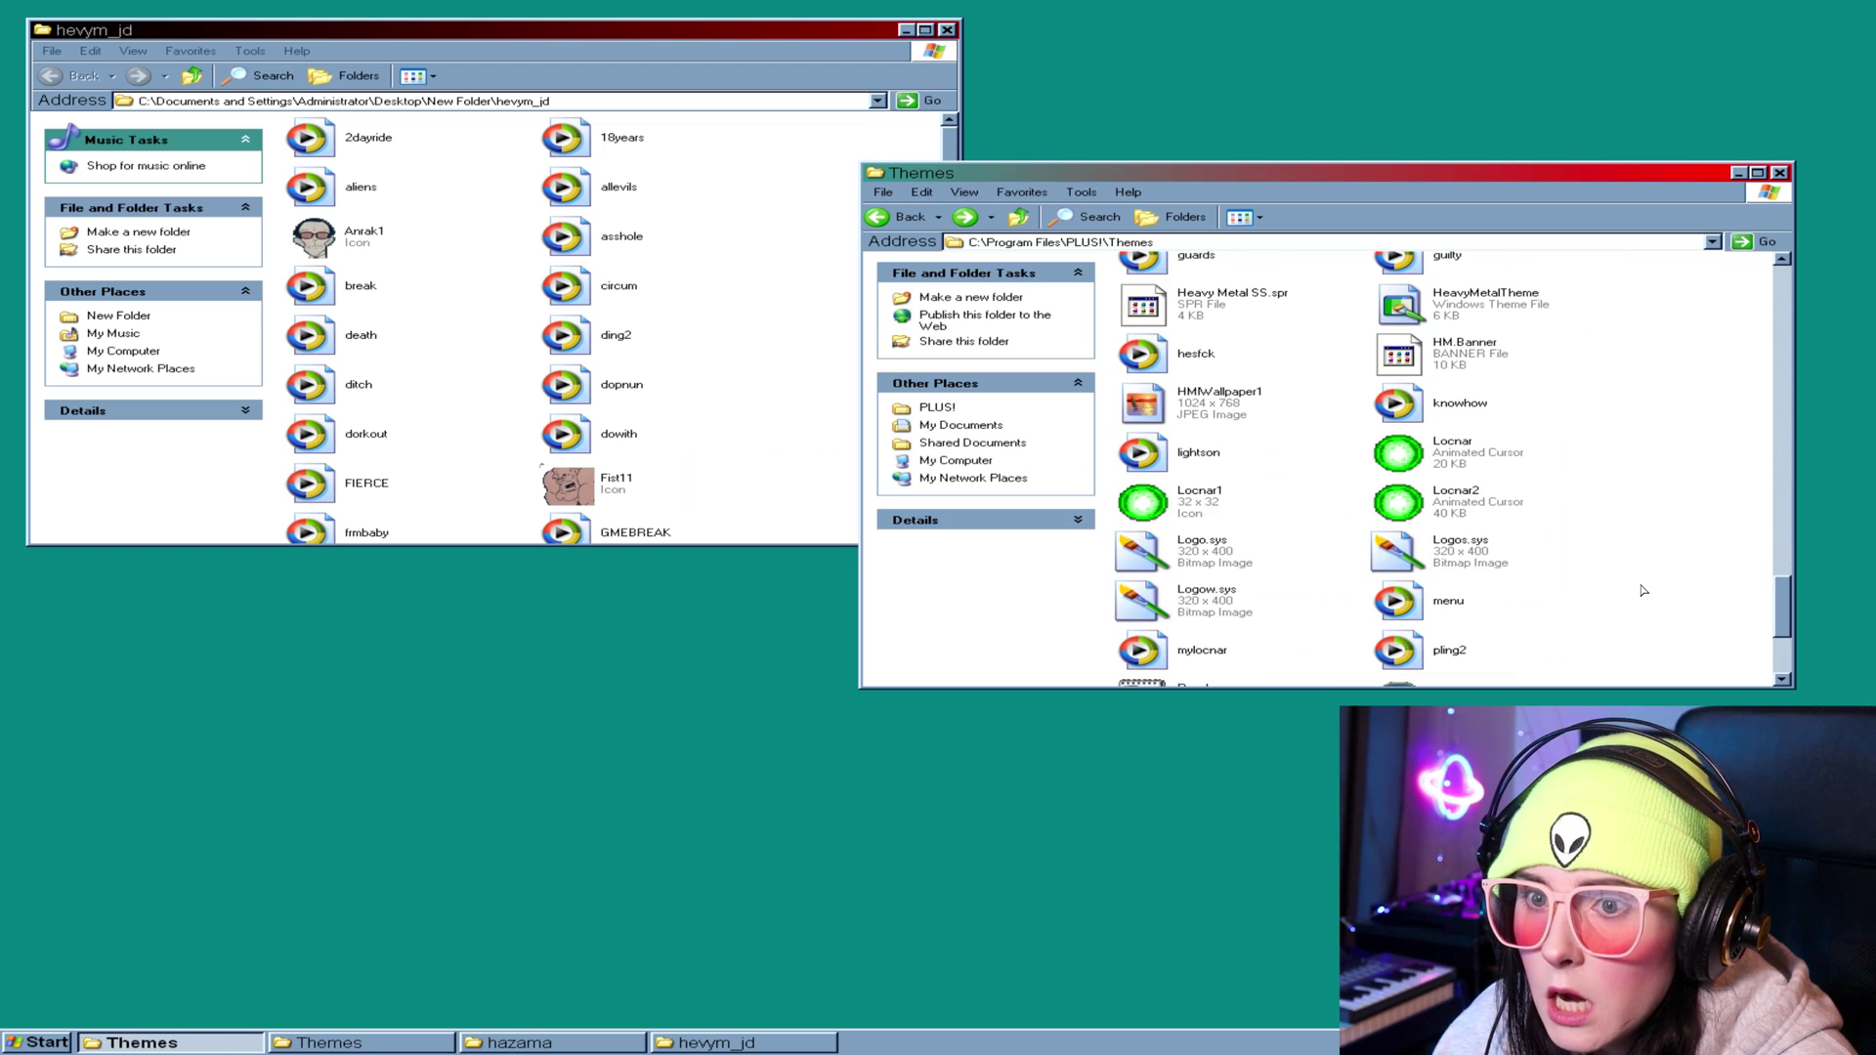
Apply the HeavyMetalTheme from the Plus! Themes folder
double_click(1403, 305)
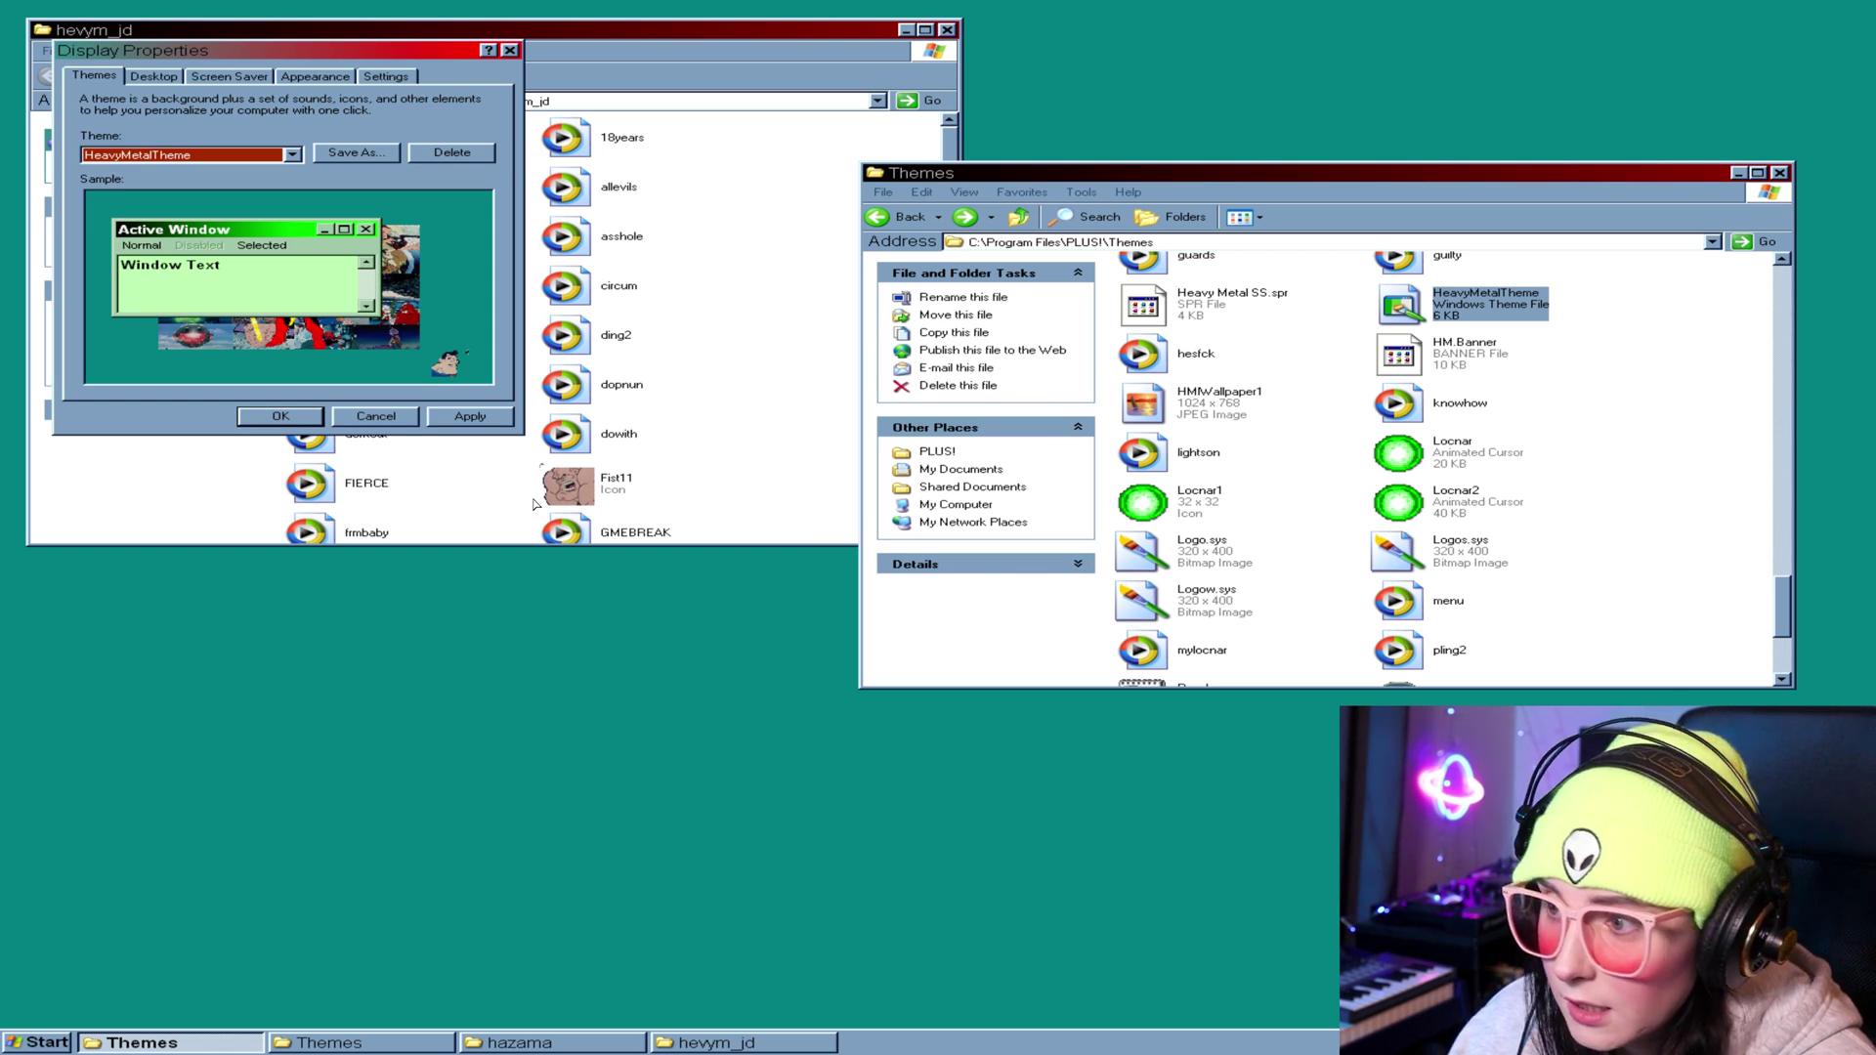
click(470, 416)
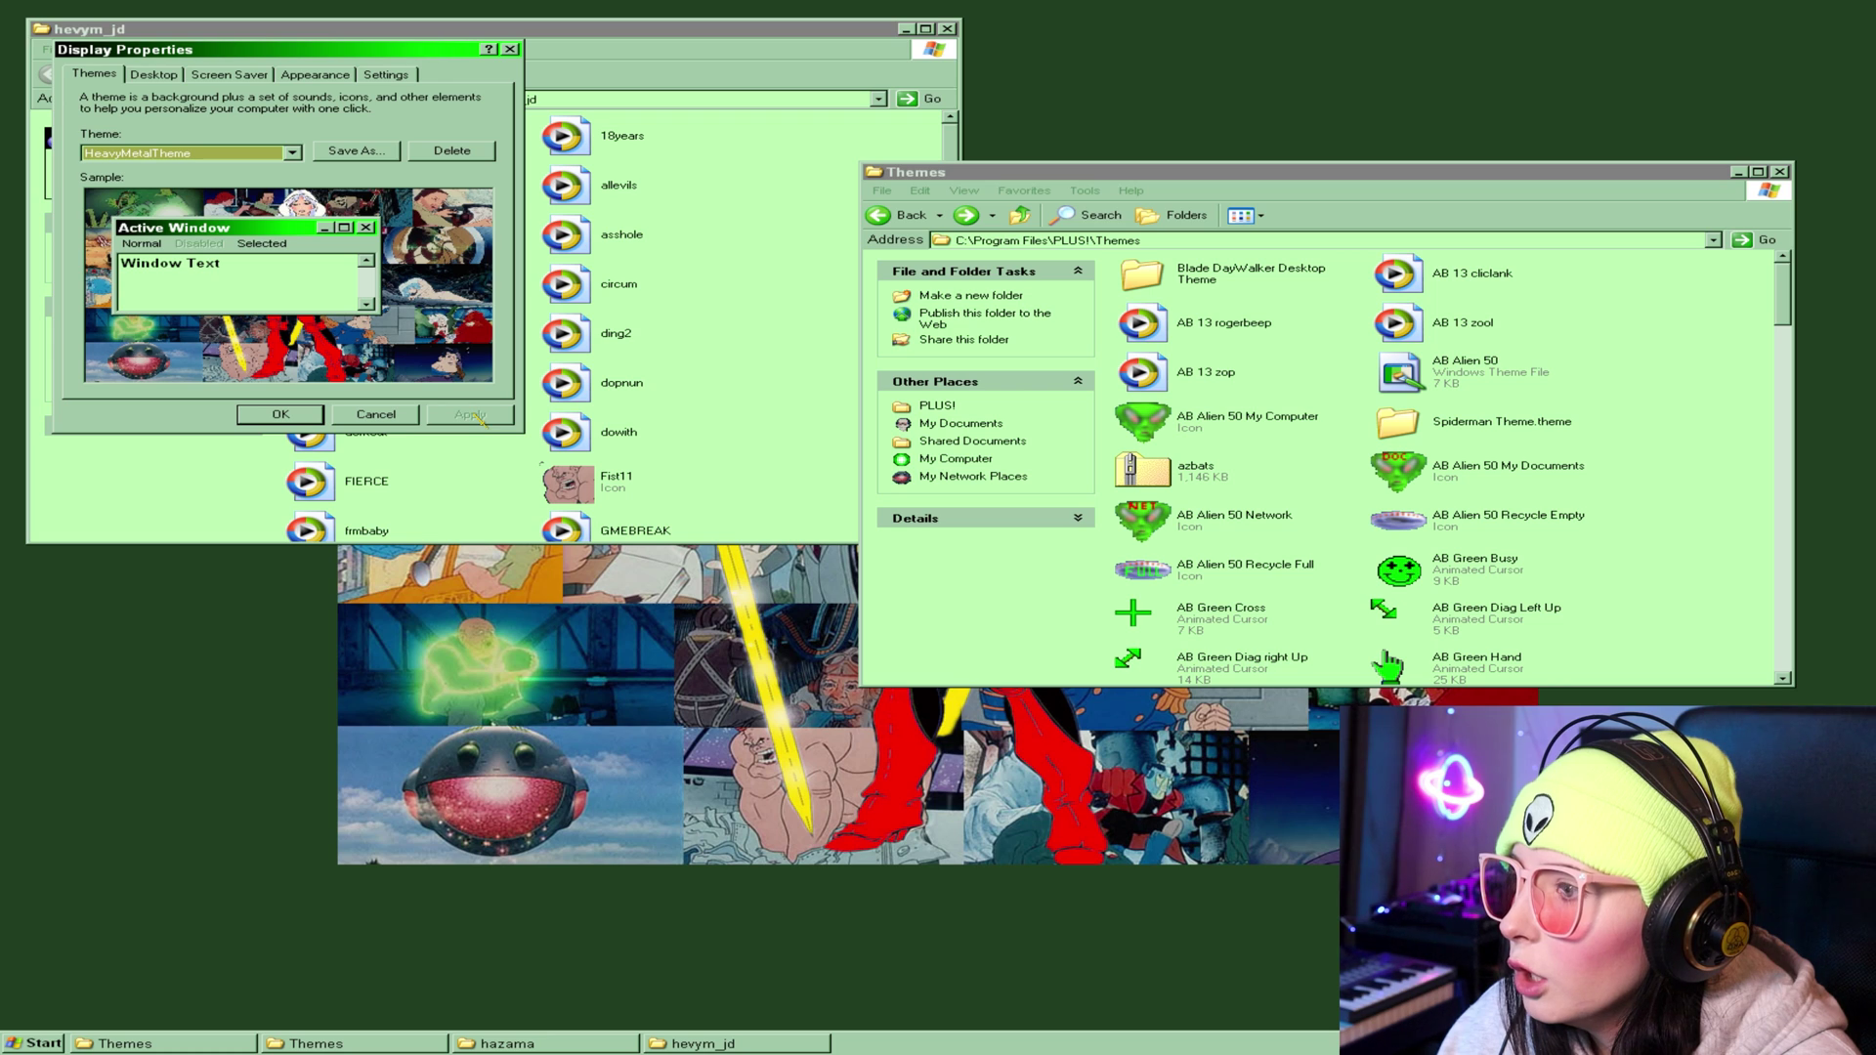
click(280, 414)
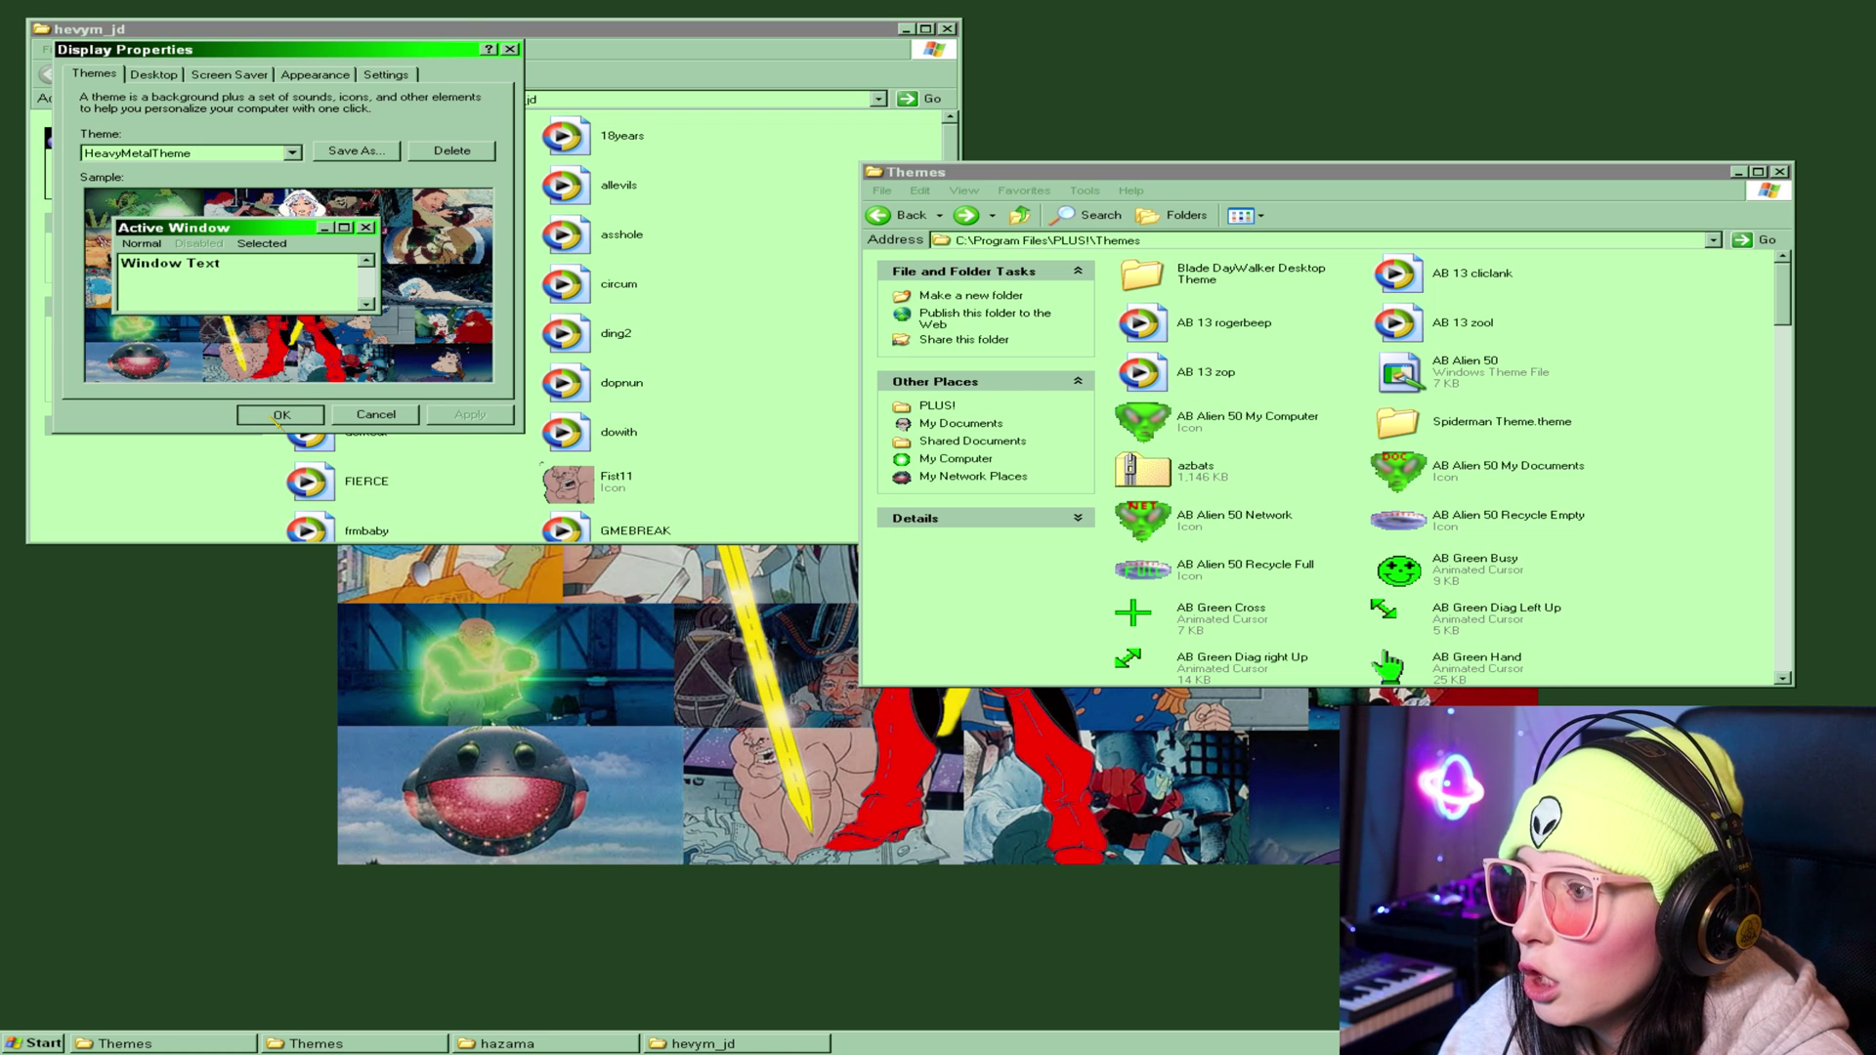
Minimize the Themes, hevym_jd and 4phalwn1 folder windows
click(1740, 174)
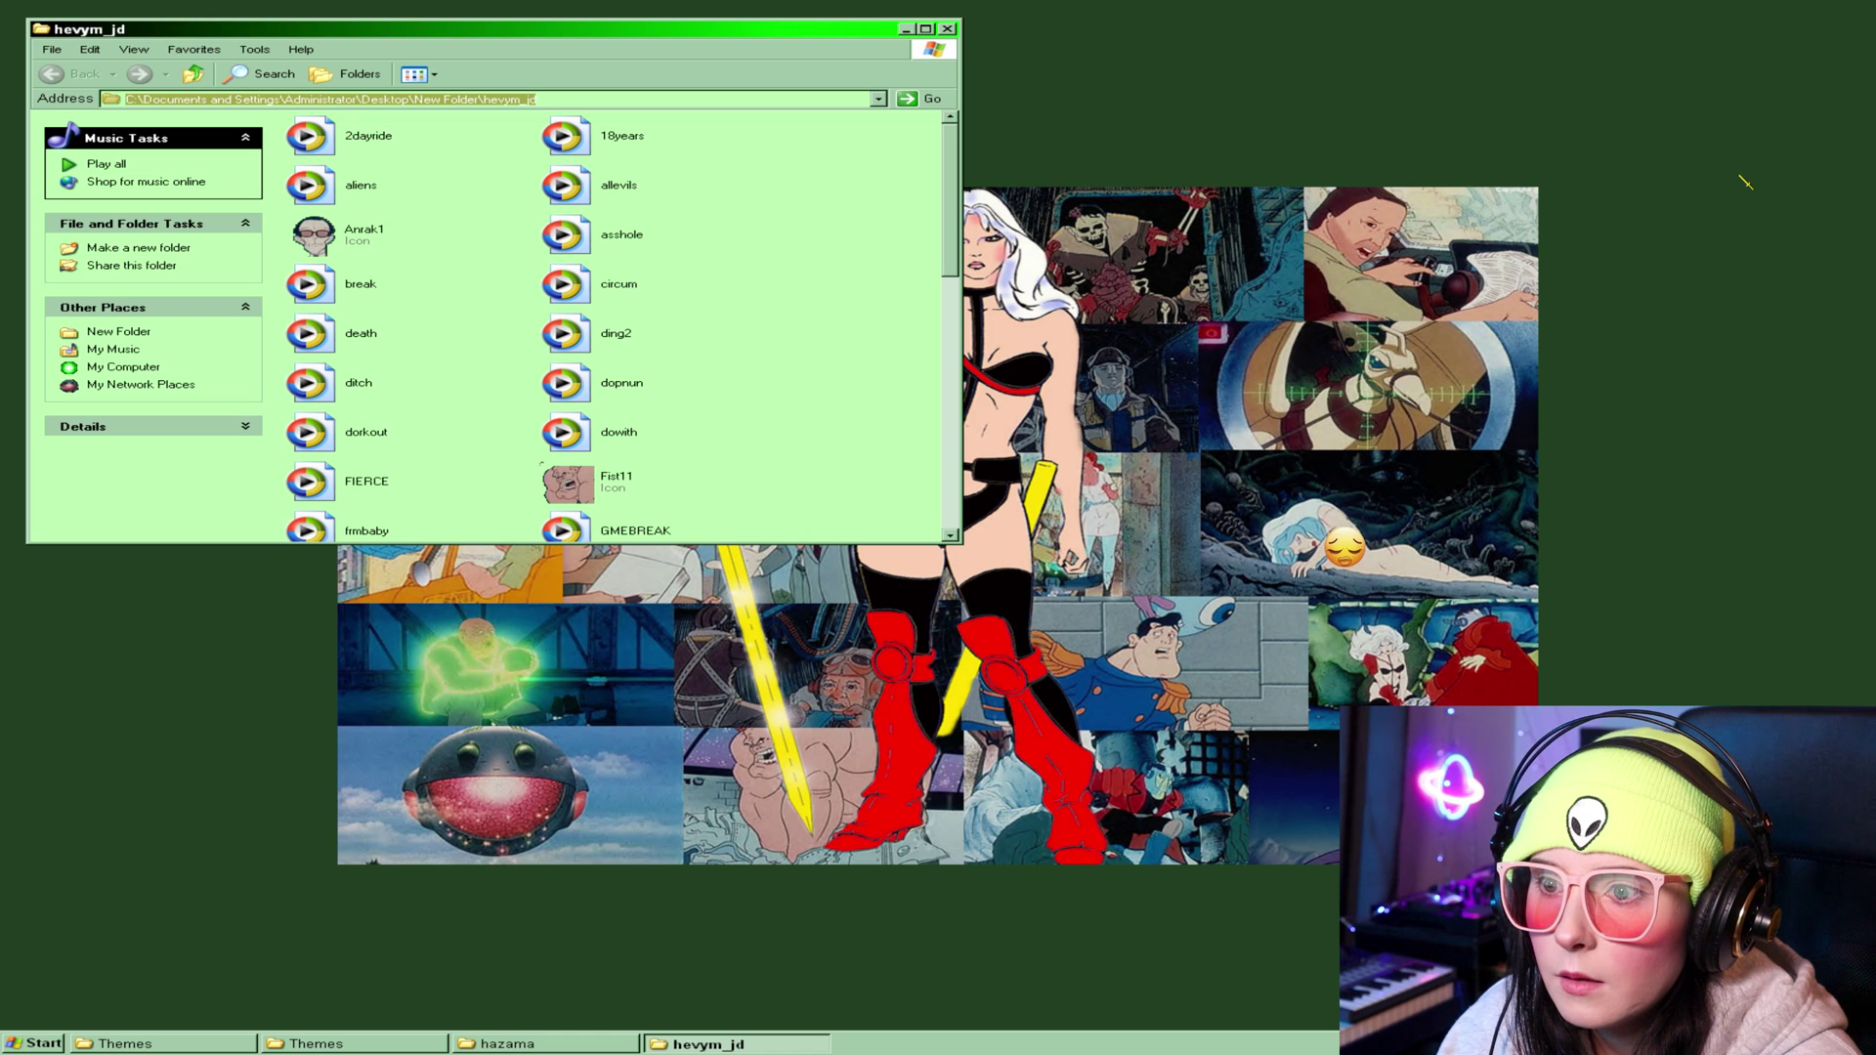
click(905, 28)
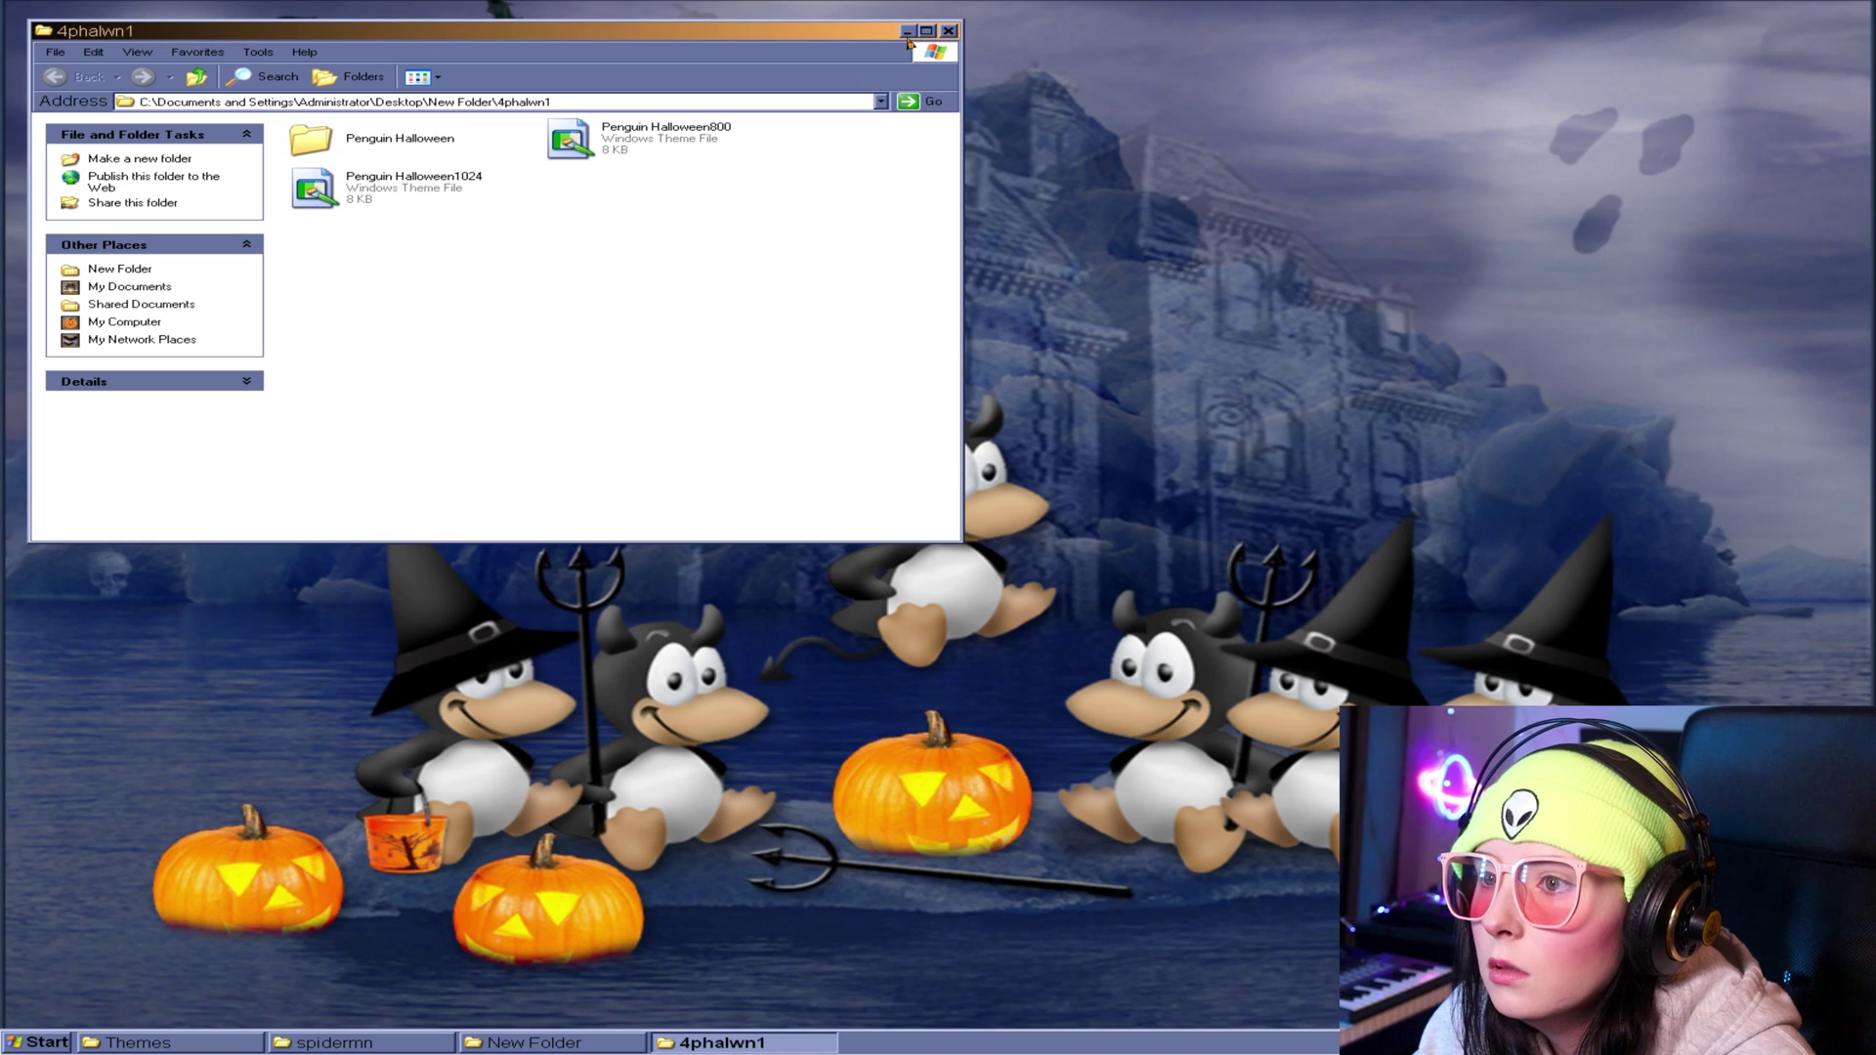
click(907, 29)
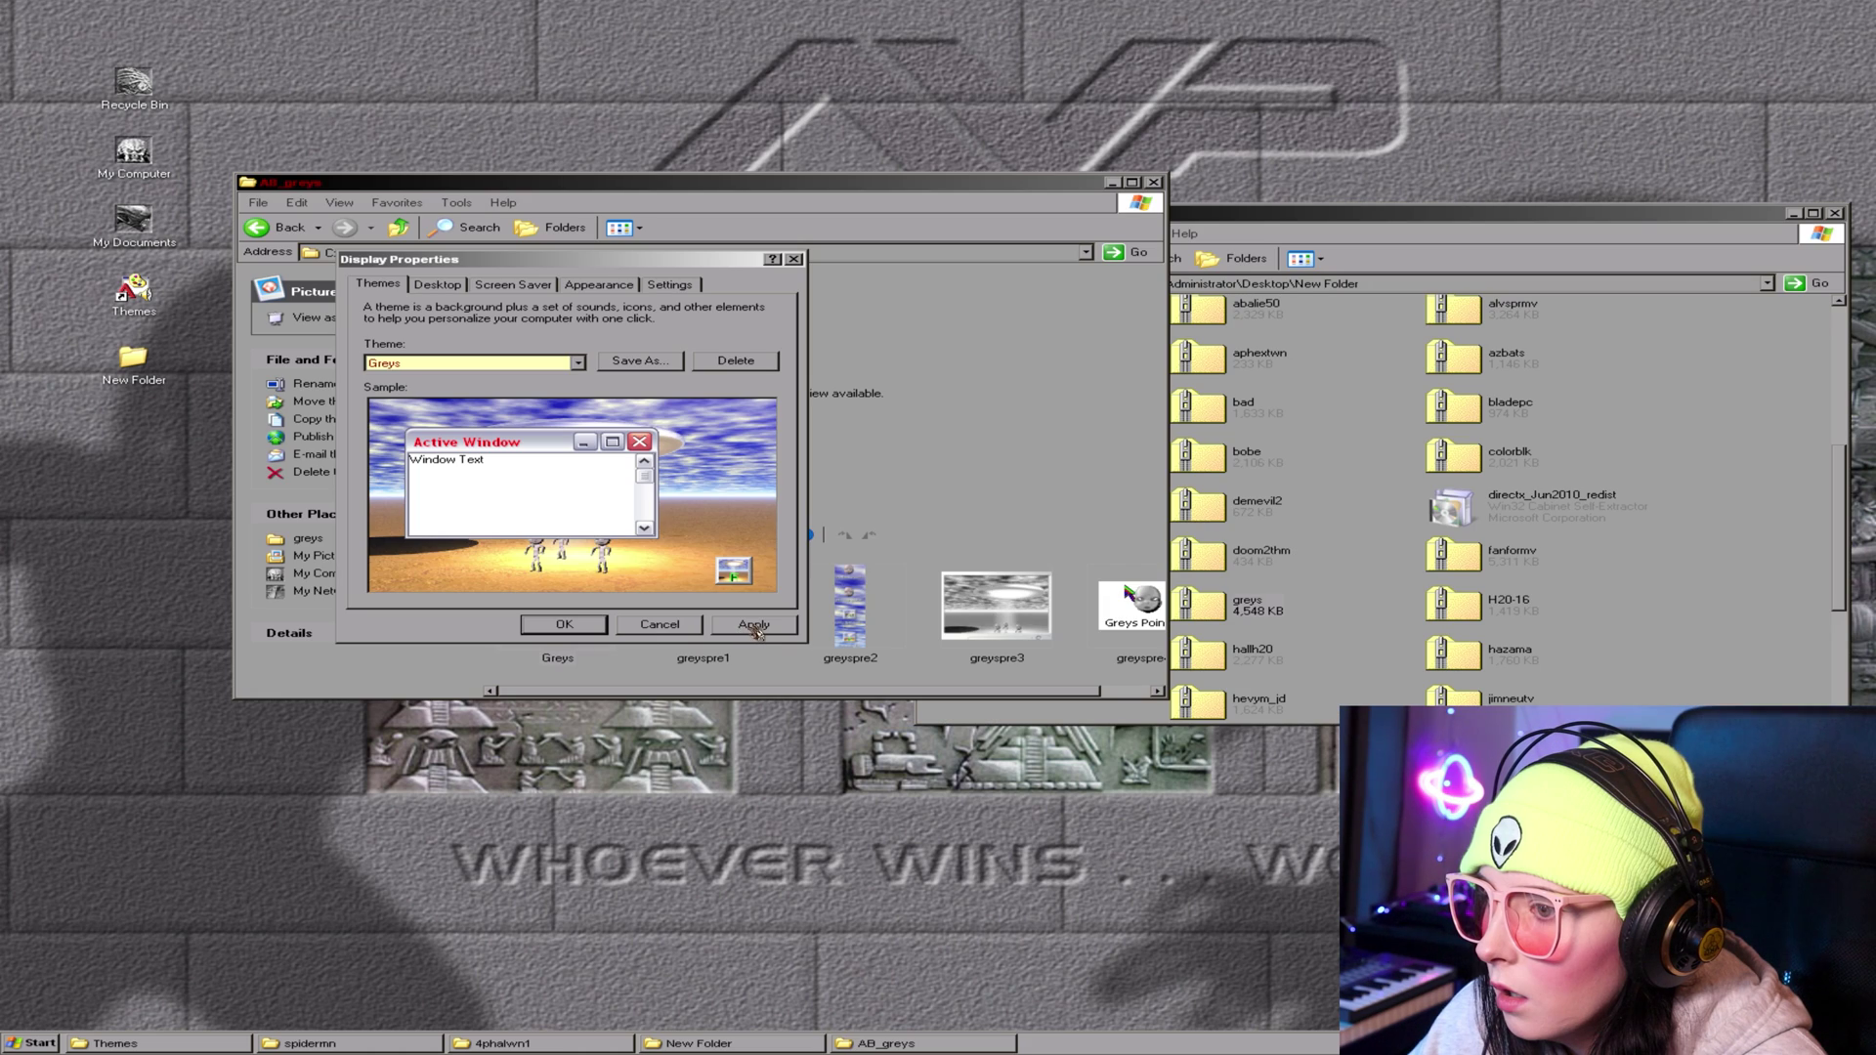
Apply the Greys theme, view the 13551 archive's properties, and move Display Properties to the upper right
click(757, 630)
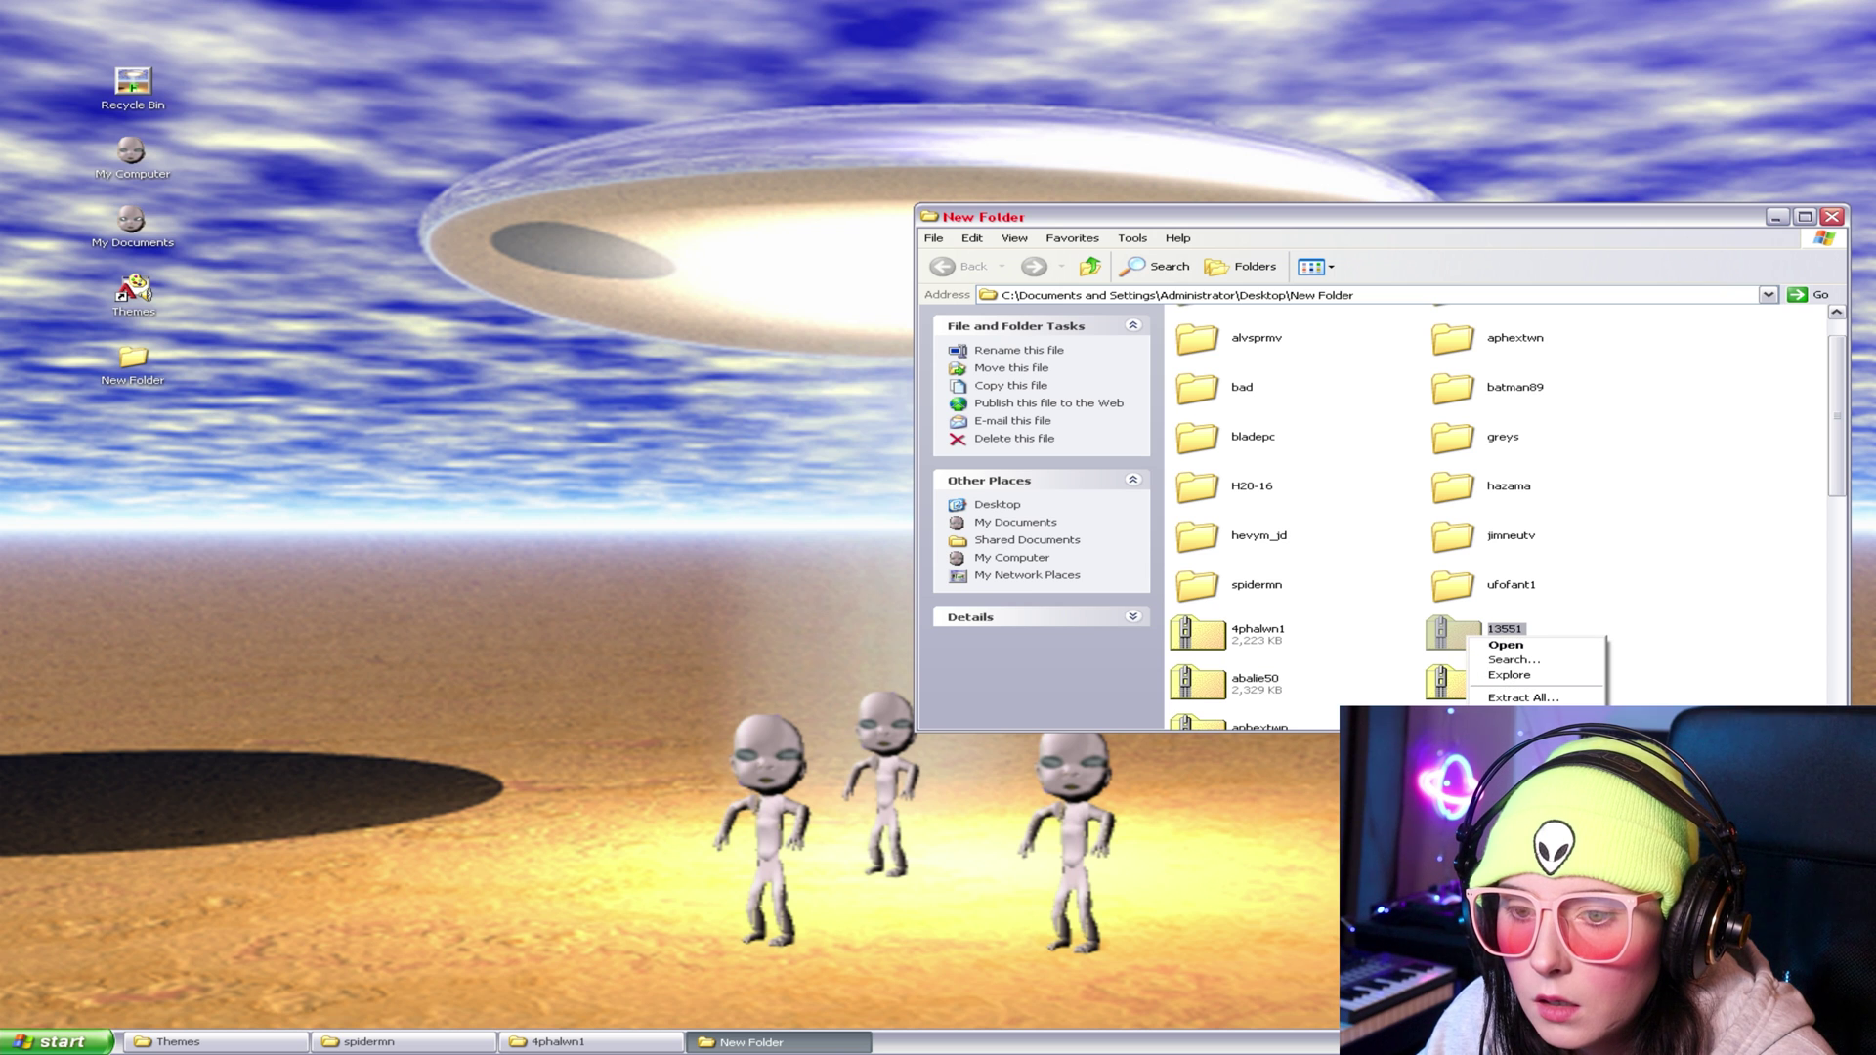
click(1495, 696)
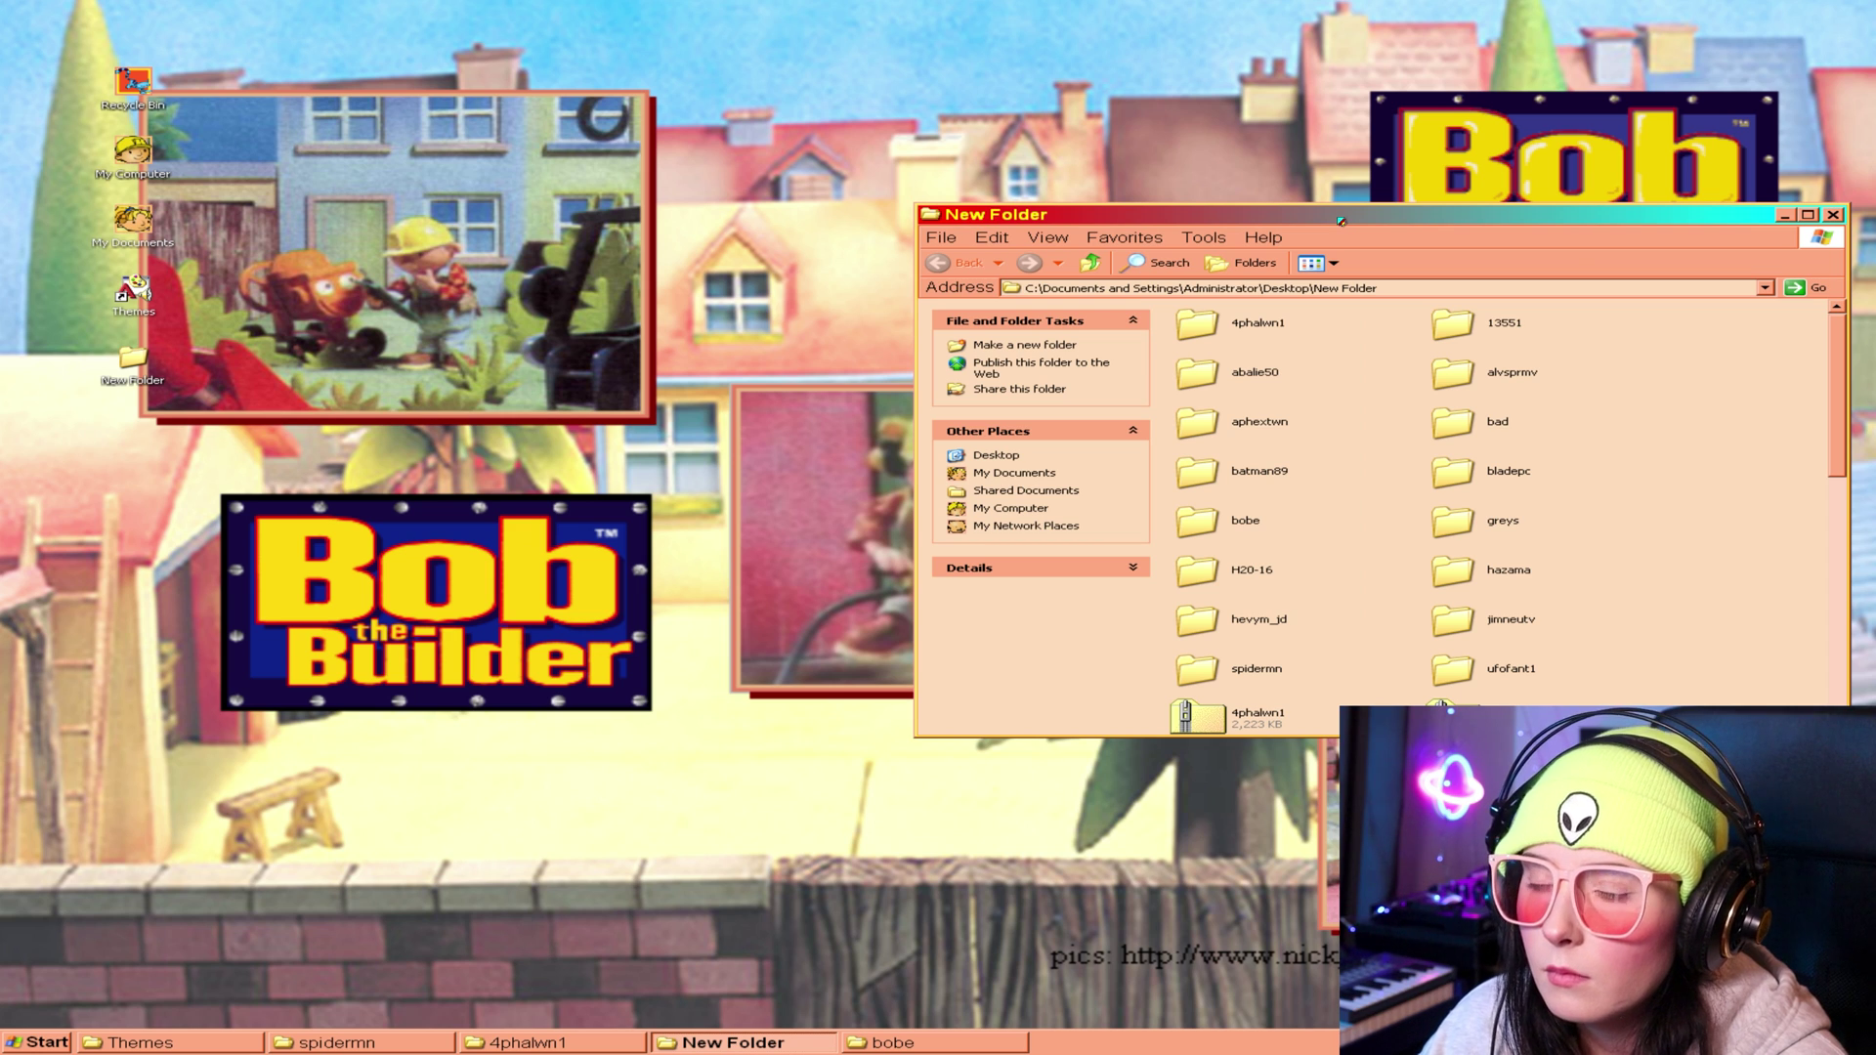
key(super+d)
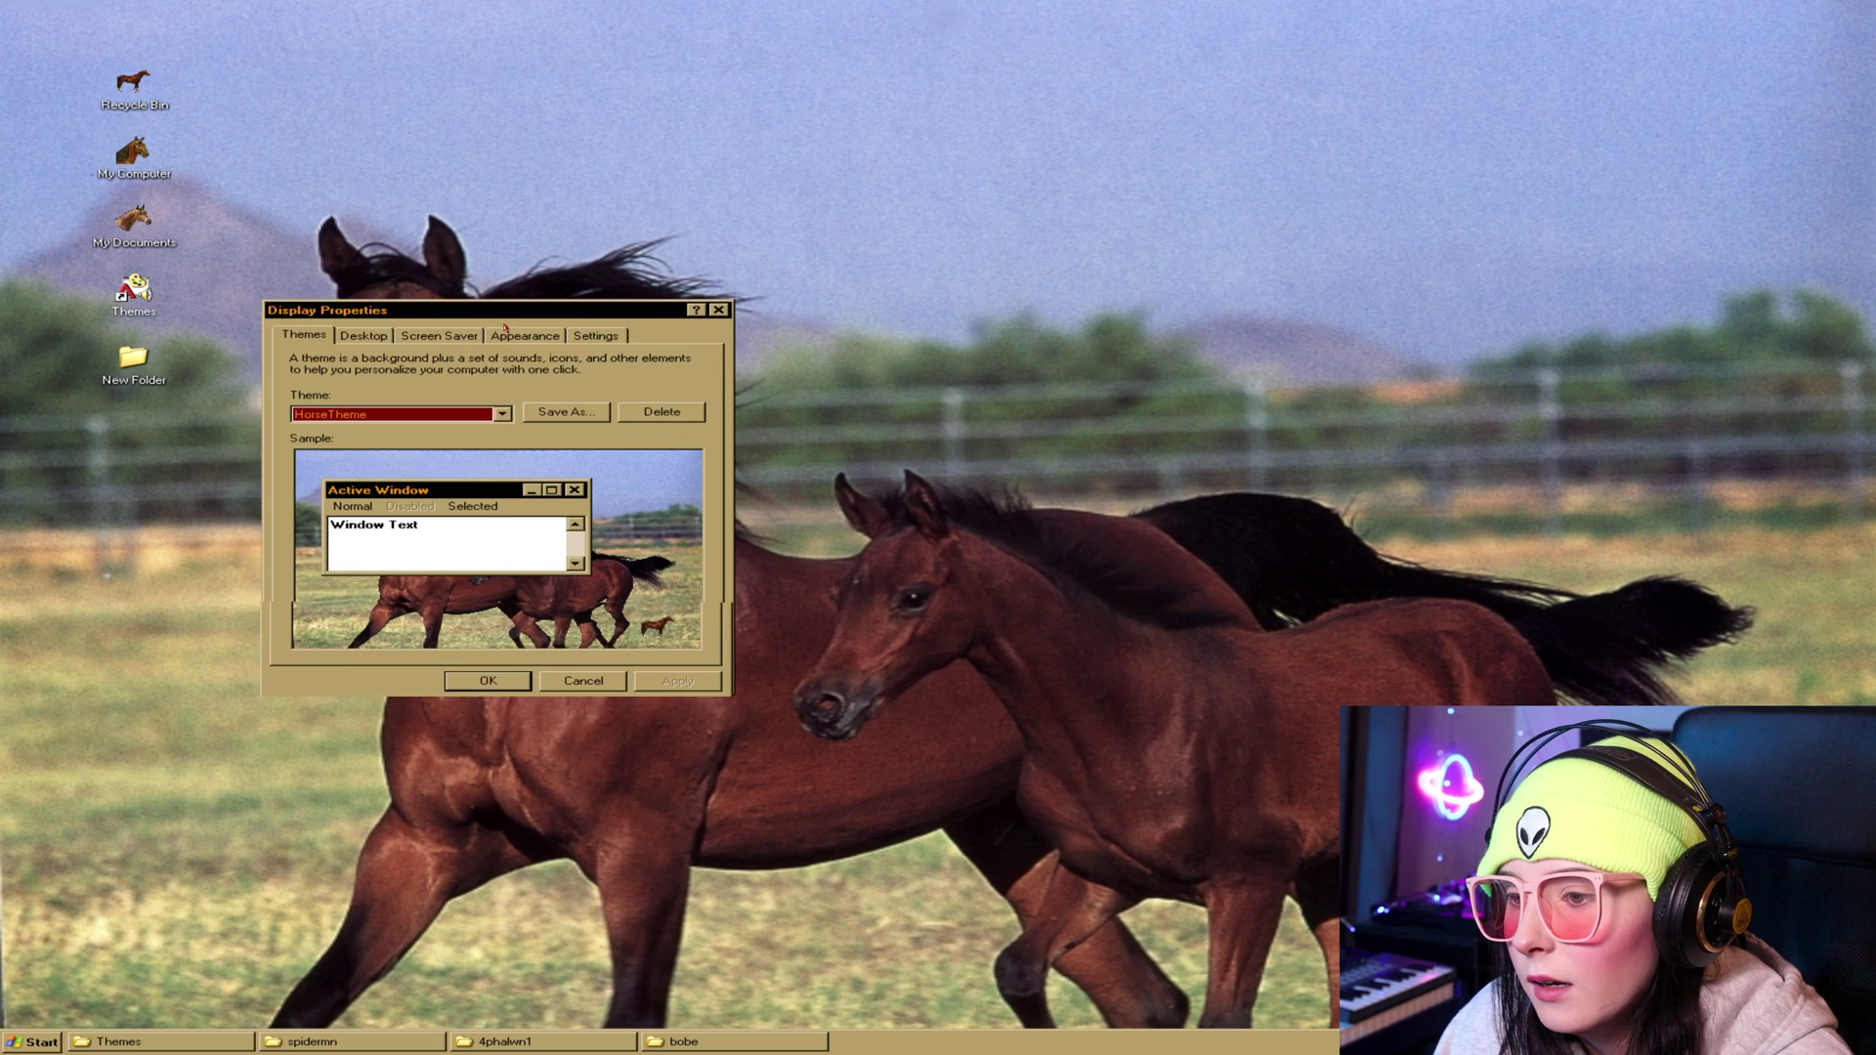
drag(513, 315, 1378, 83)
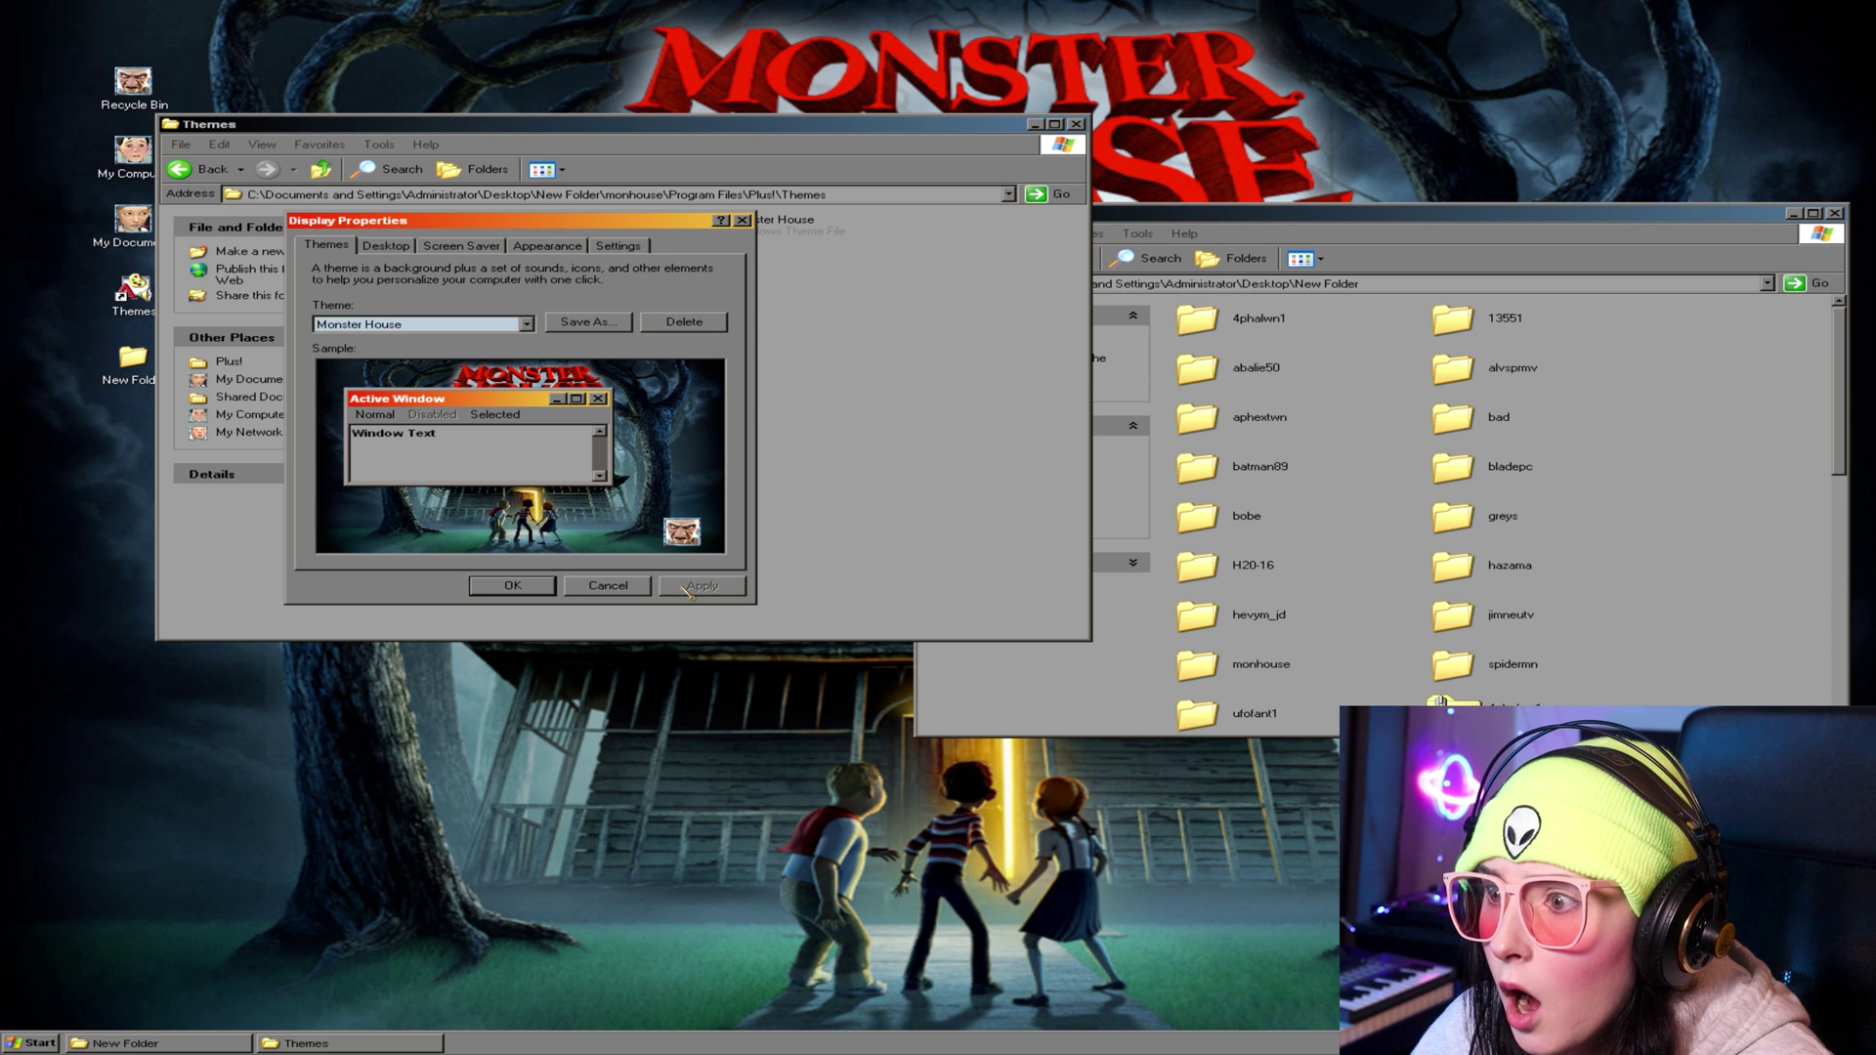
Confirm the Monster House theme, then list the available screen savers in Display Properties
click(532, 592)
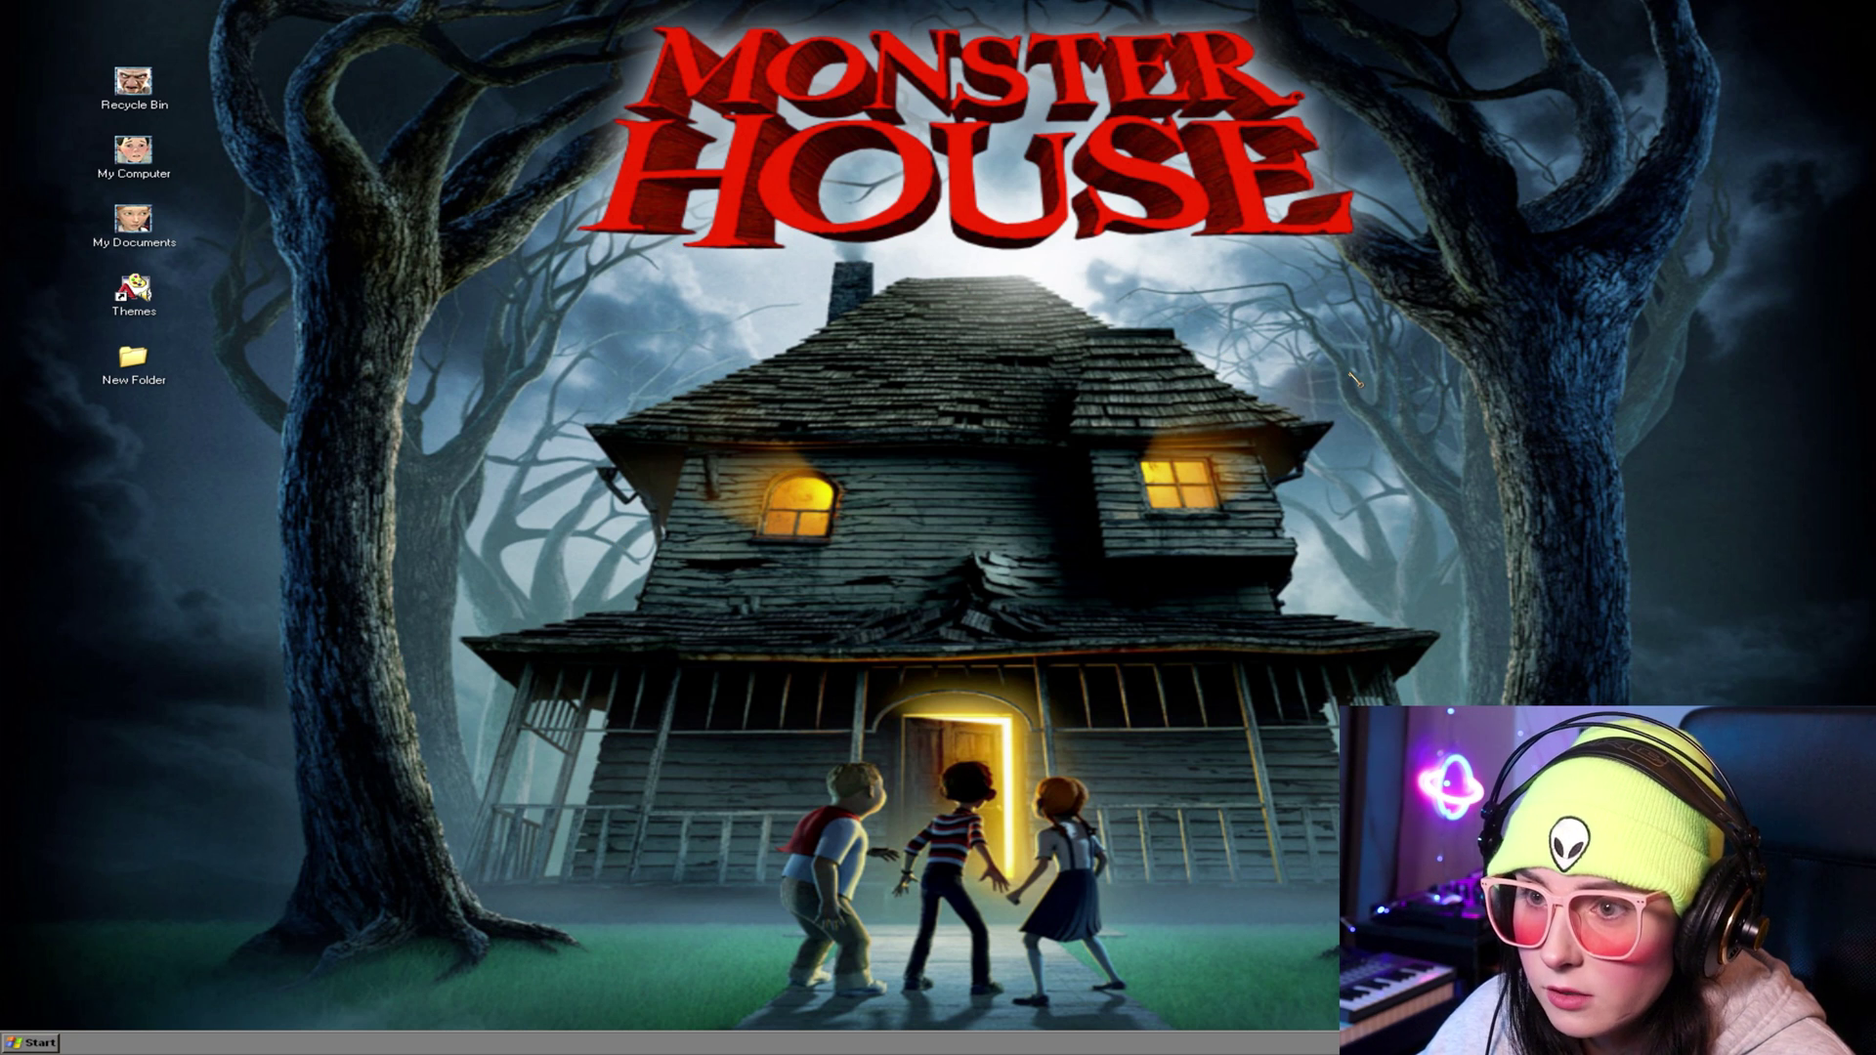
right_click(500, 446)
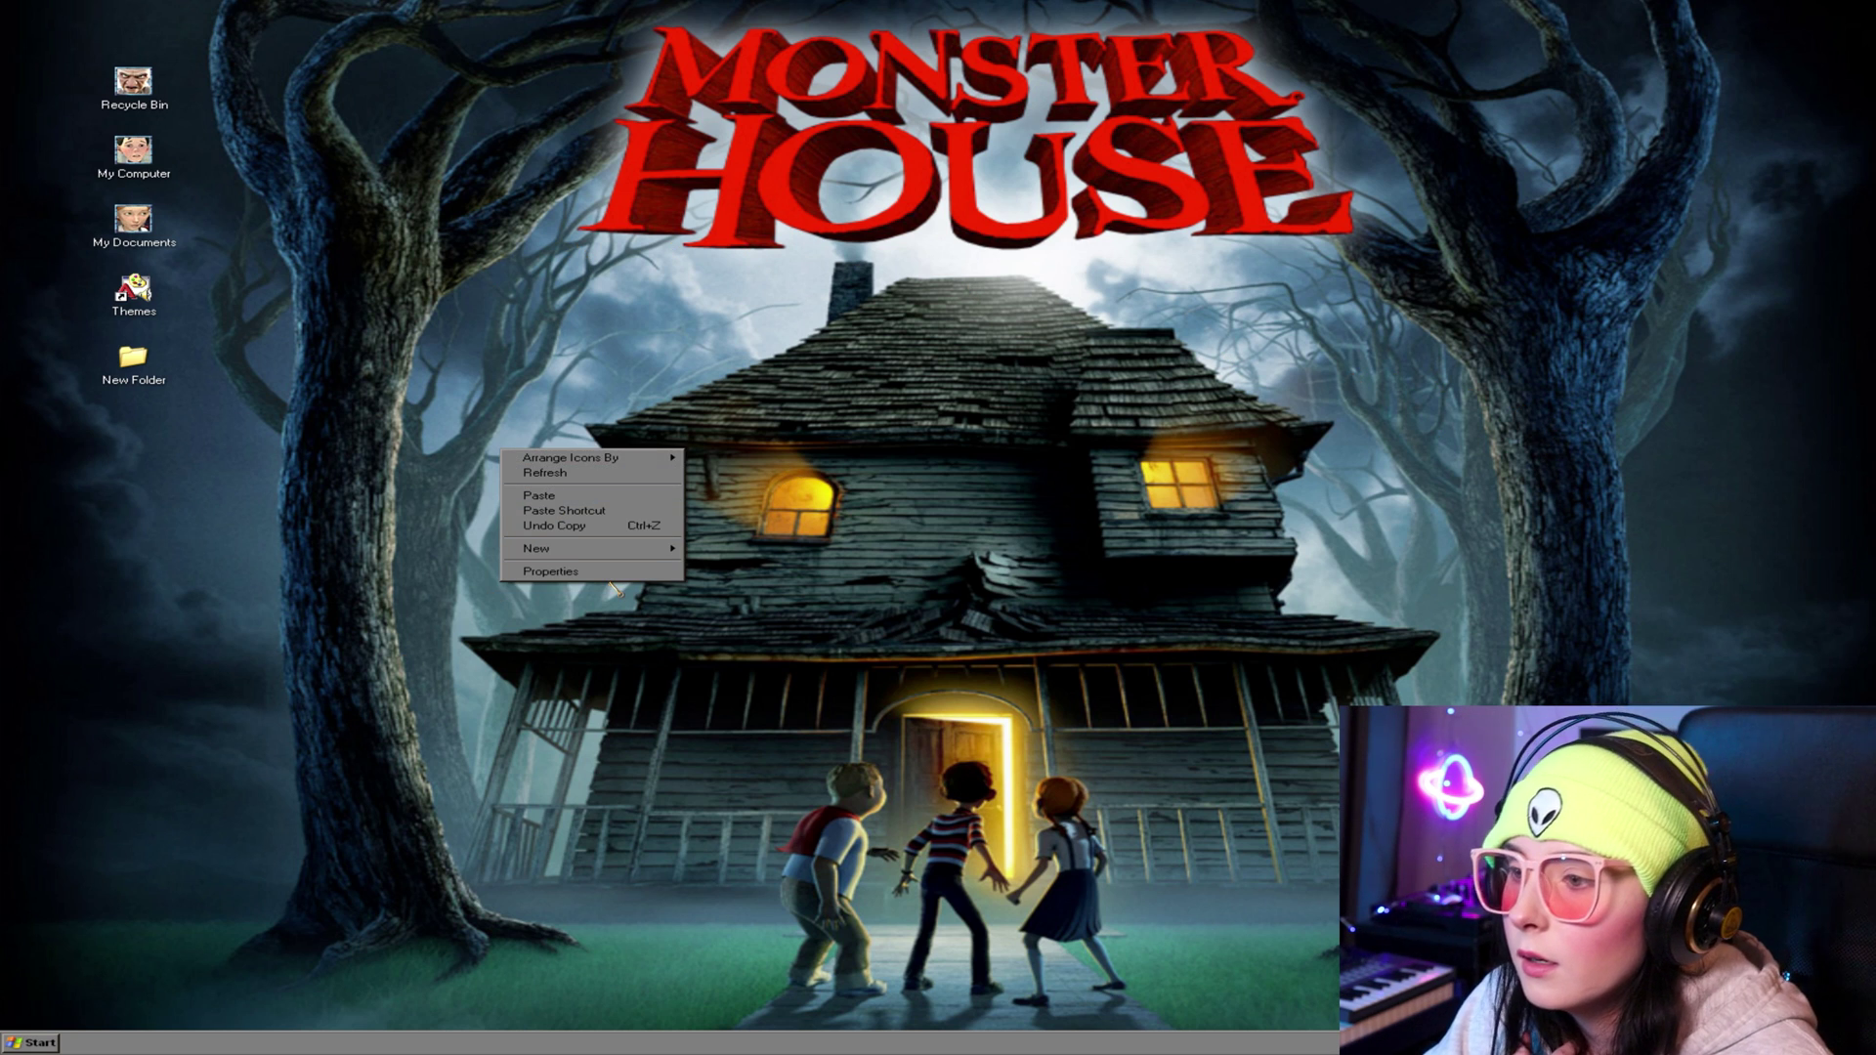
click(563, 582)
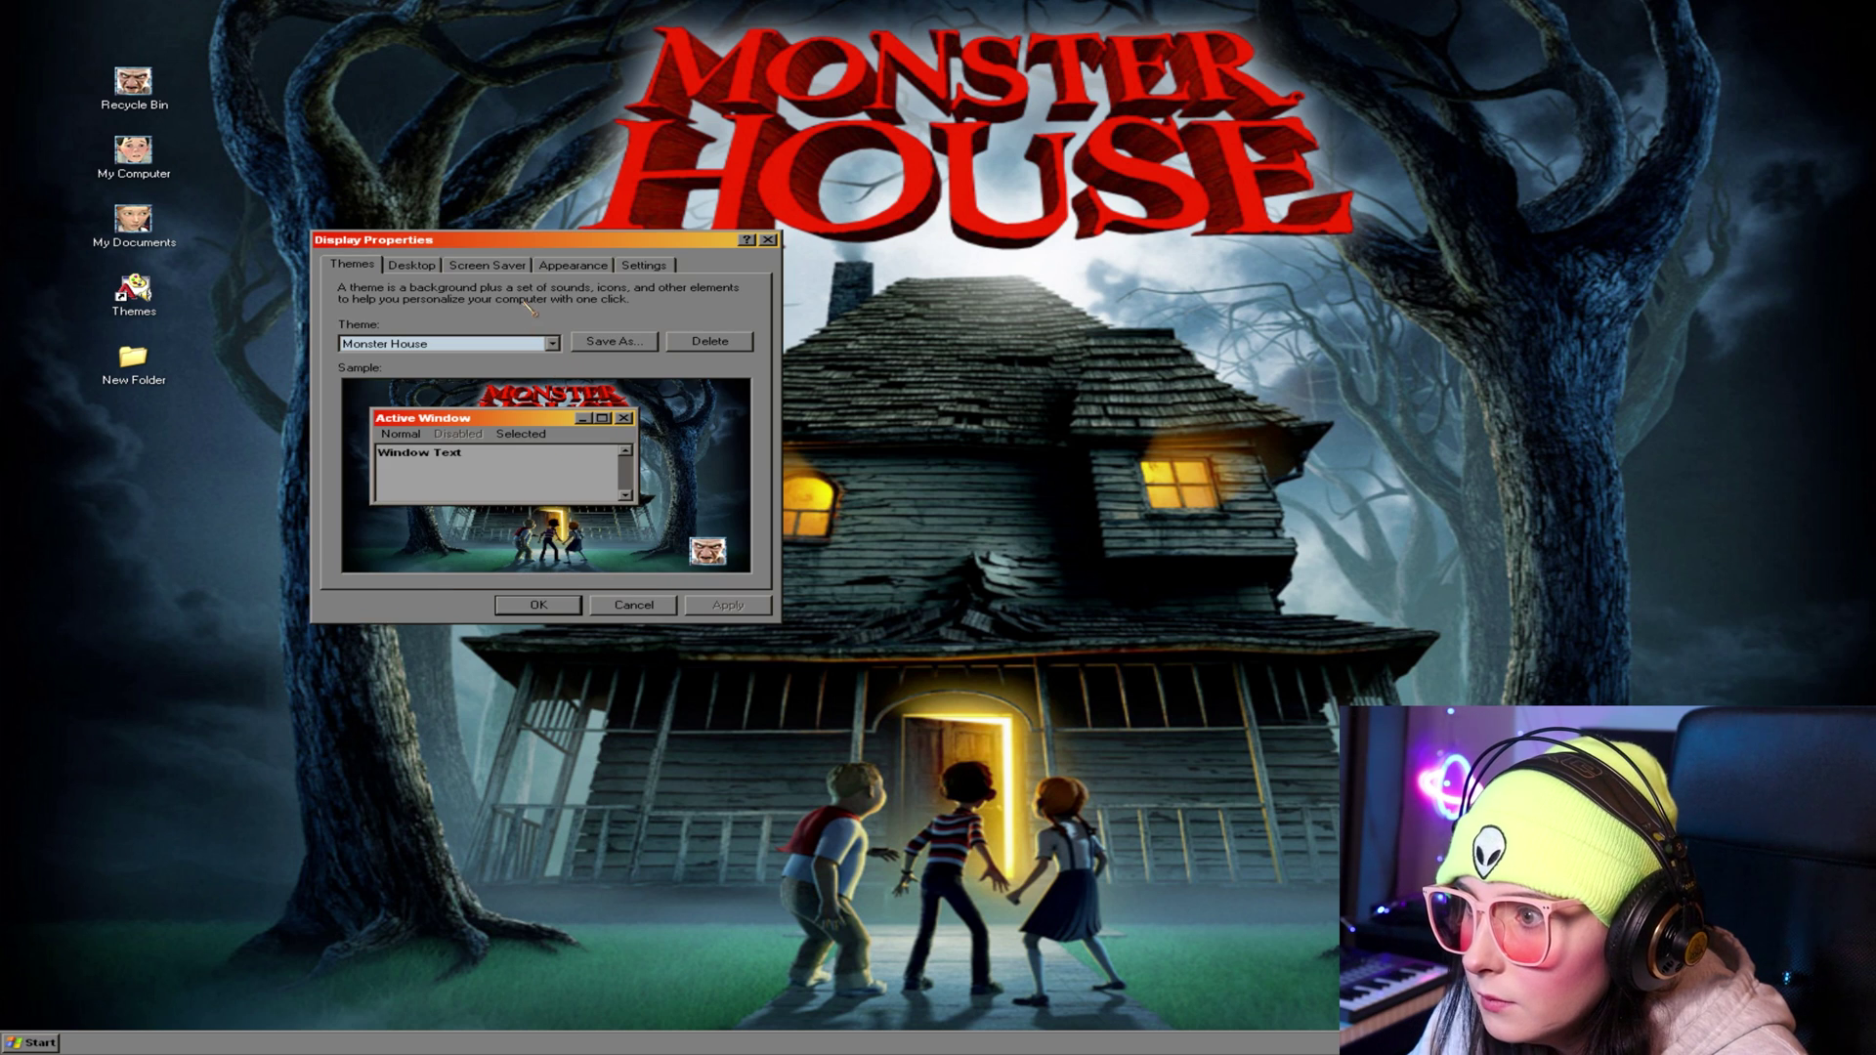
click(486, 265)
click(540, 461)
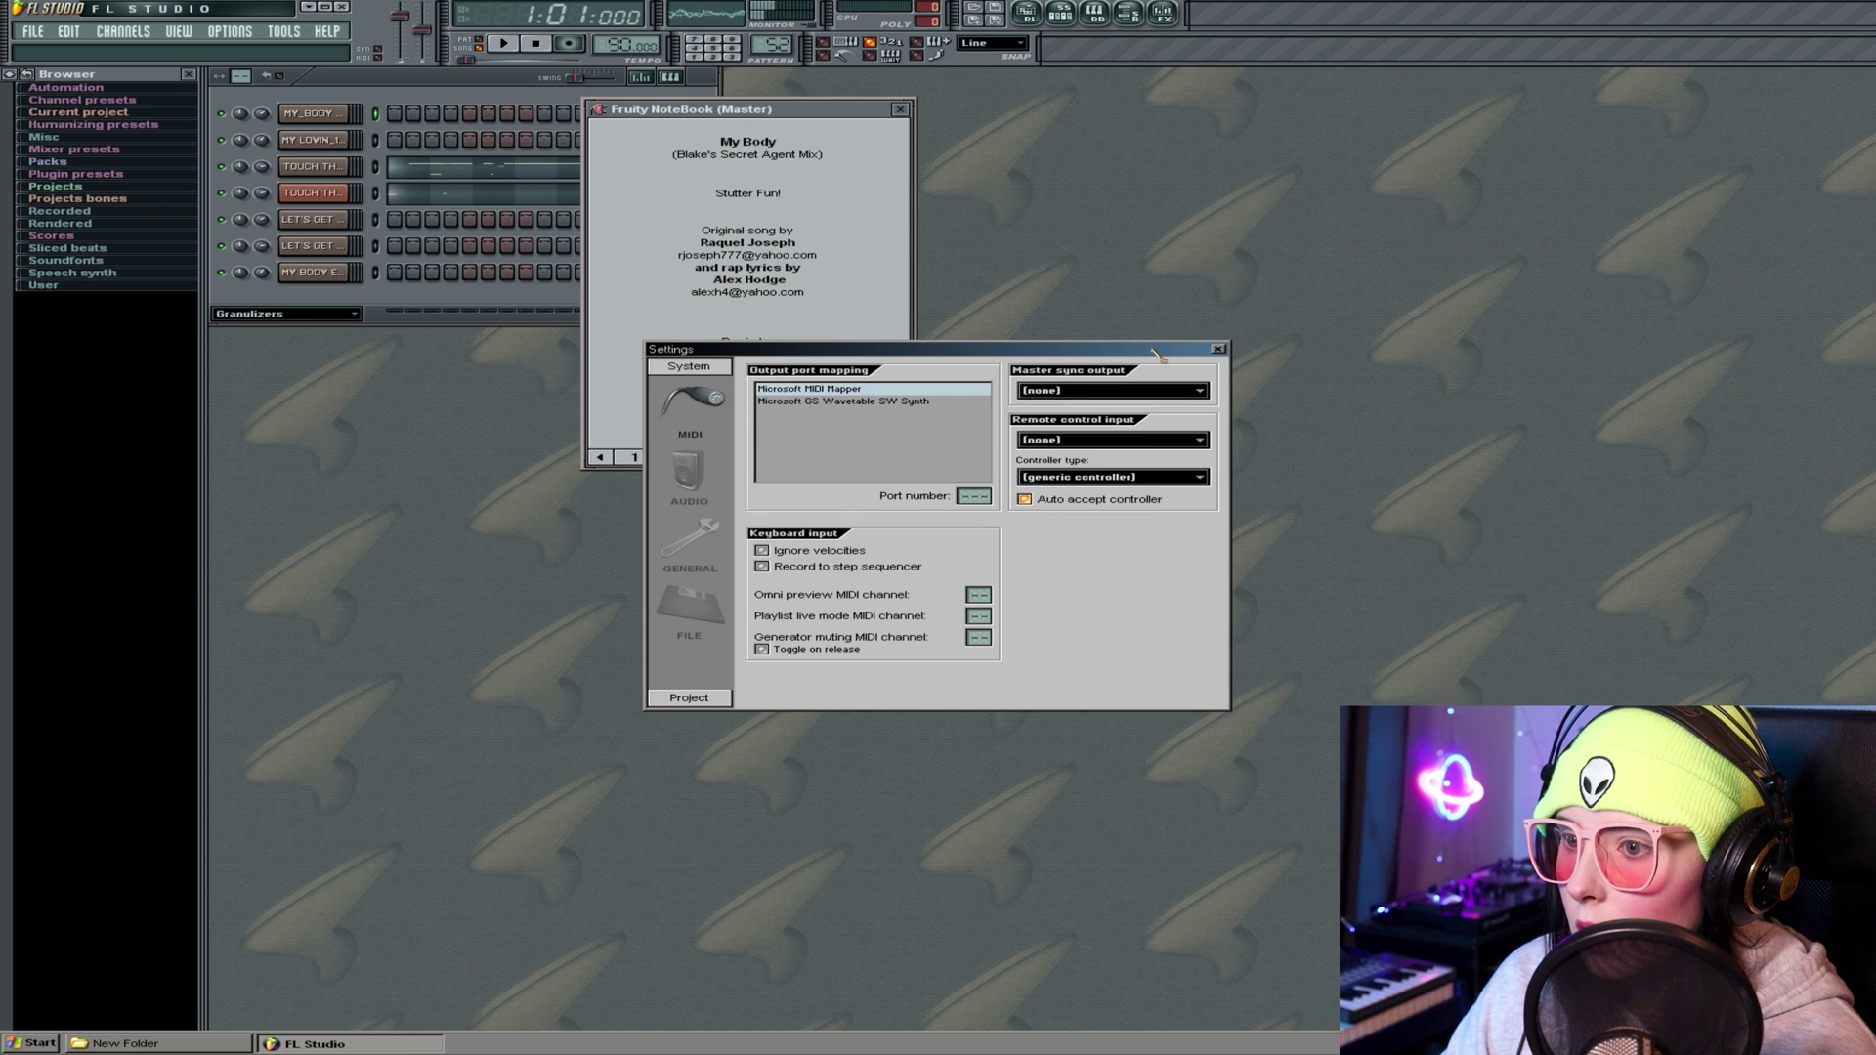
Close FL Studio's MIDI Settings window
click(1219, 350)
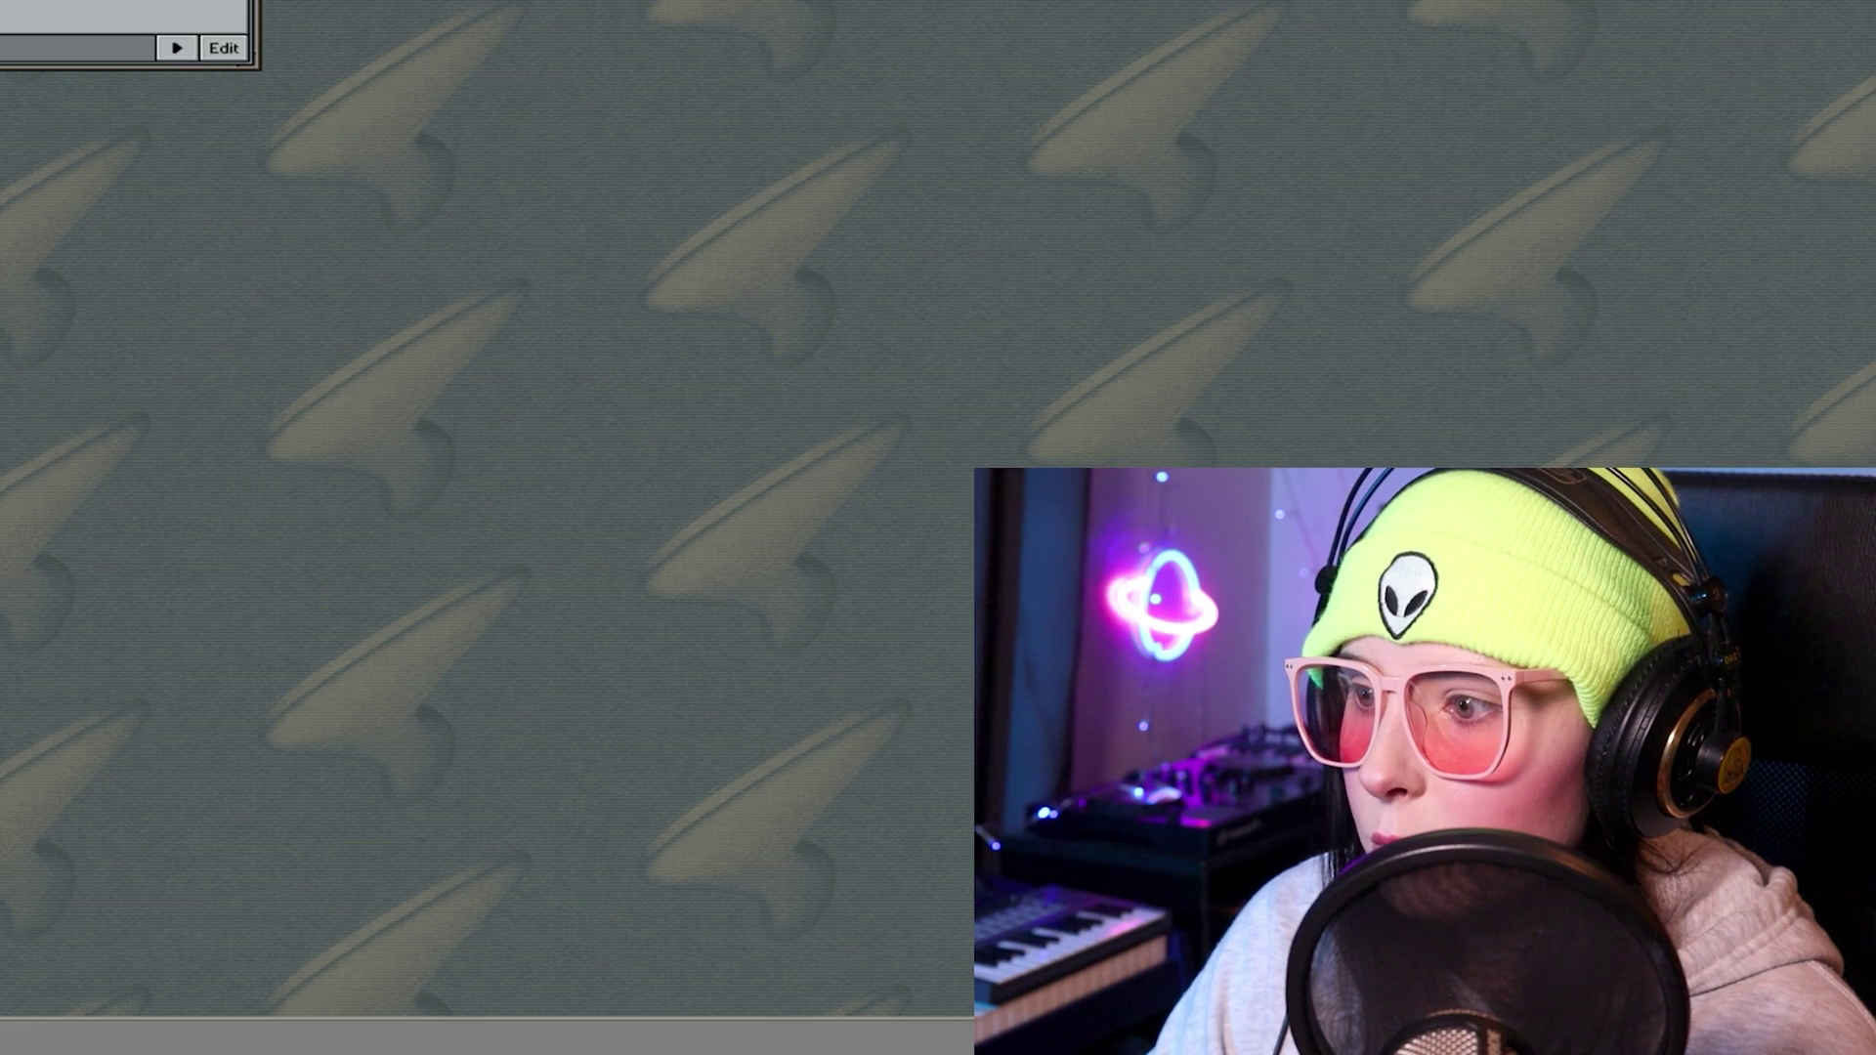